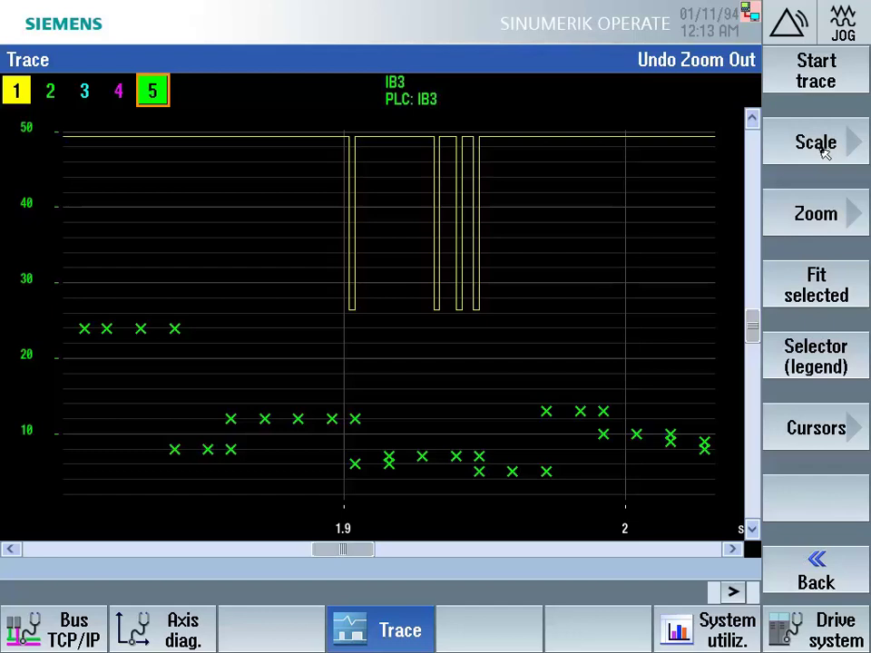
# Set the trace's time axis scale to an X minimum of 1 and an X maximum of 1.5
pyautogui.click(825, 154)
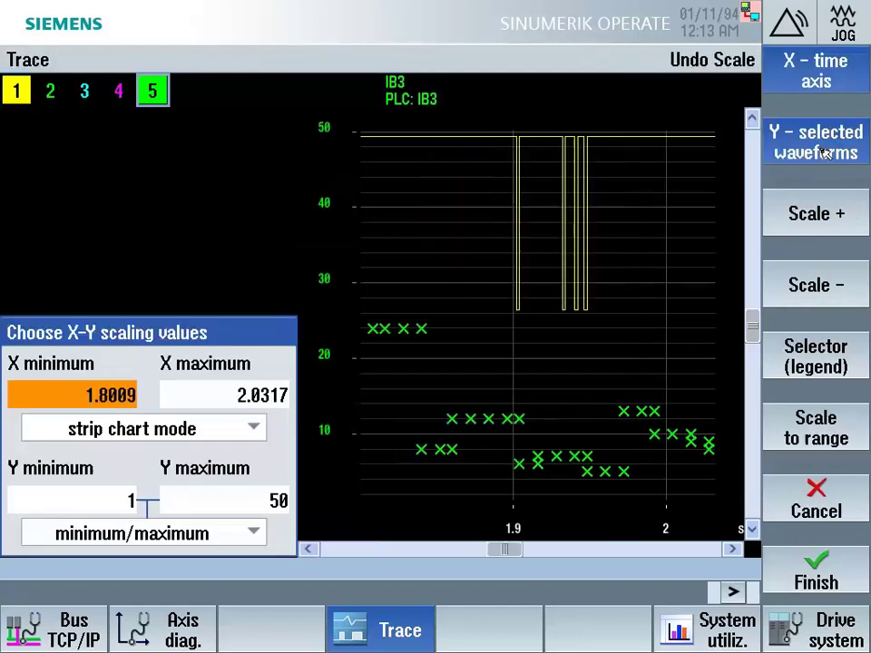
pyautogui.click(134, 502)
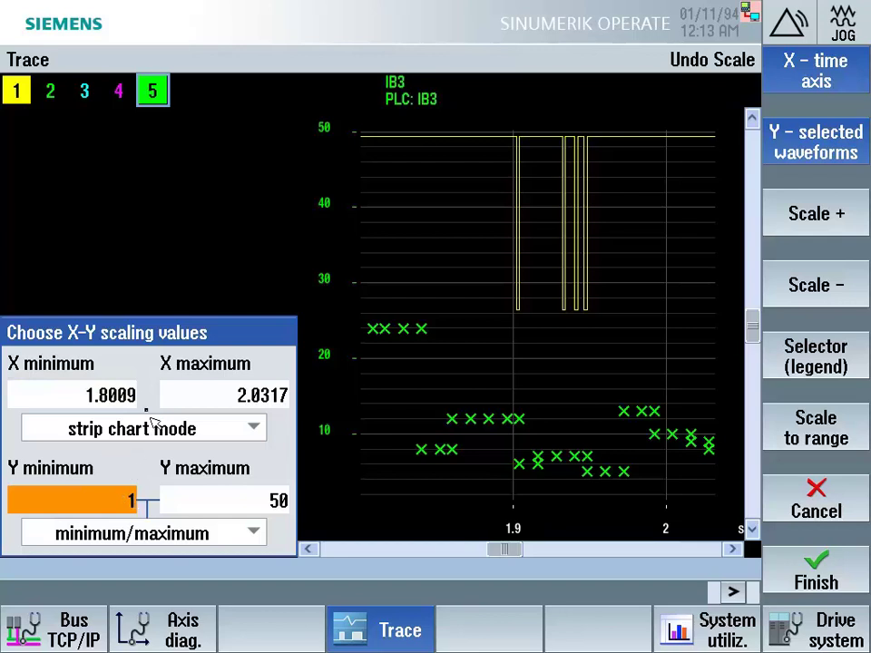
pyautogui.press('Up')
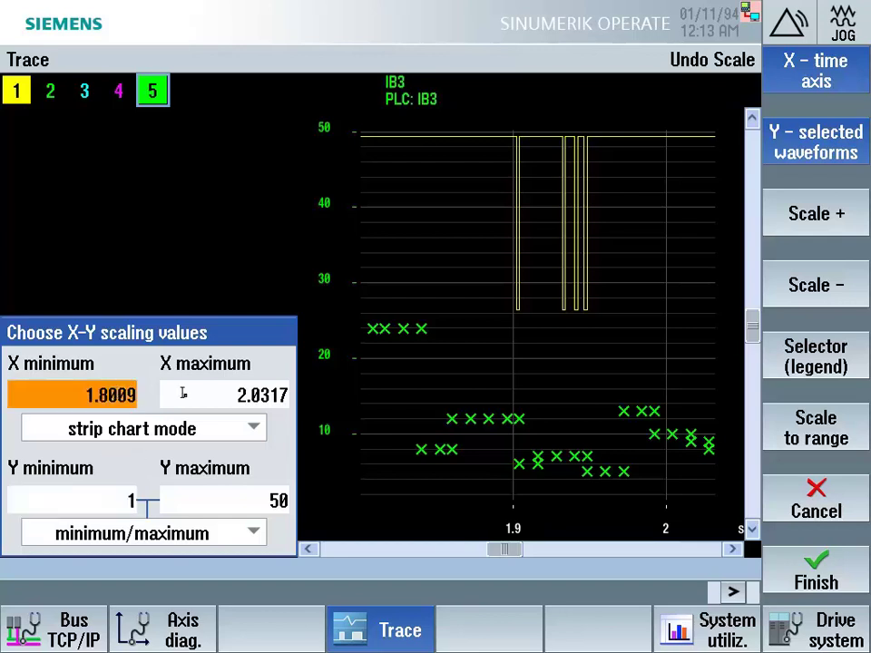
pyautogui.write('1')
pyautogui.press('Return')
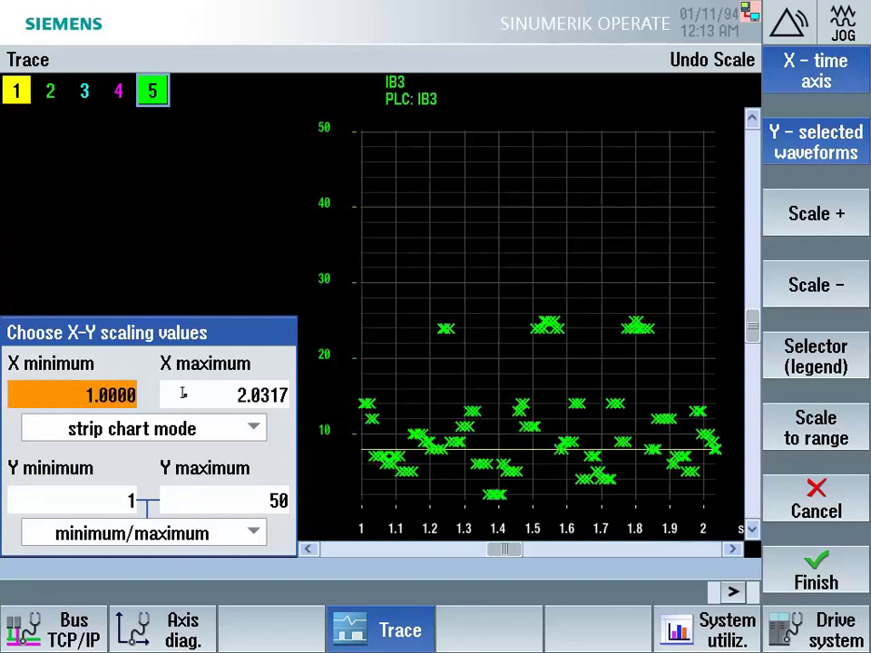
pyautogui.click(182, 393)
pyautogui.write('1.5')
pyautogui.press('Return')
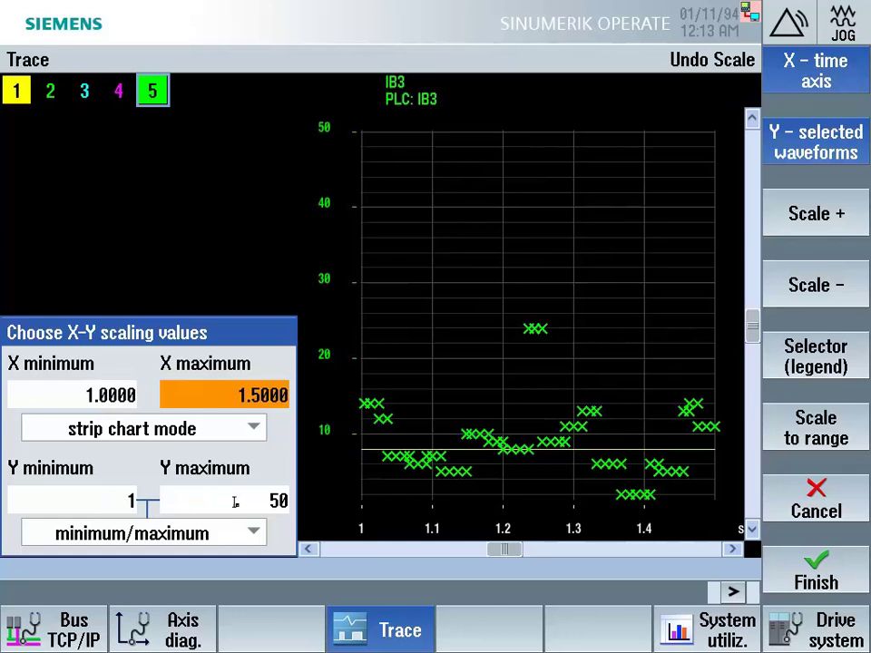
# Set the PLC: IB3 waveform's Y minimum to 0 and finish scaling
pyautogui.click(124, 501)
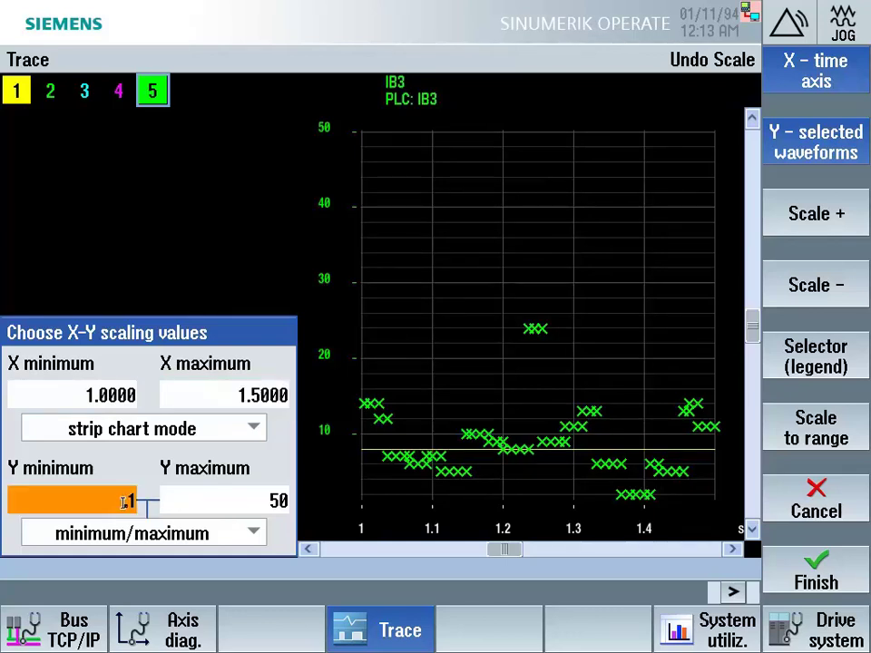
pyautogui.write('0')
pyautogui.press('Return')
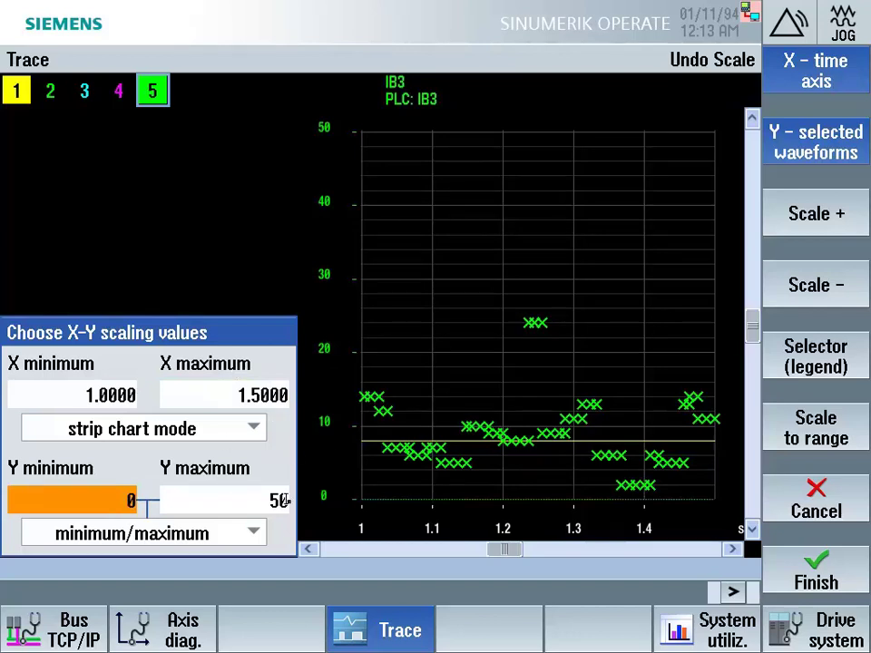
pyautogui.click(830, 572)
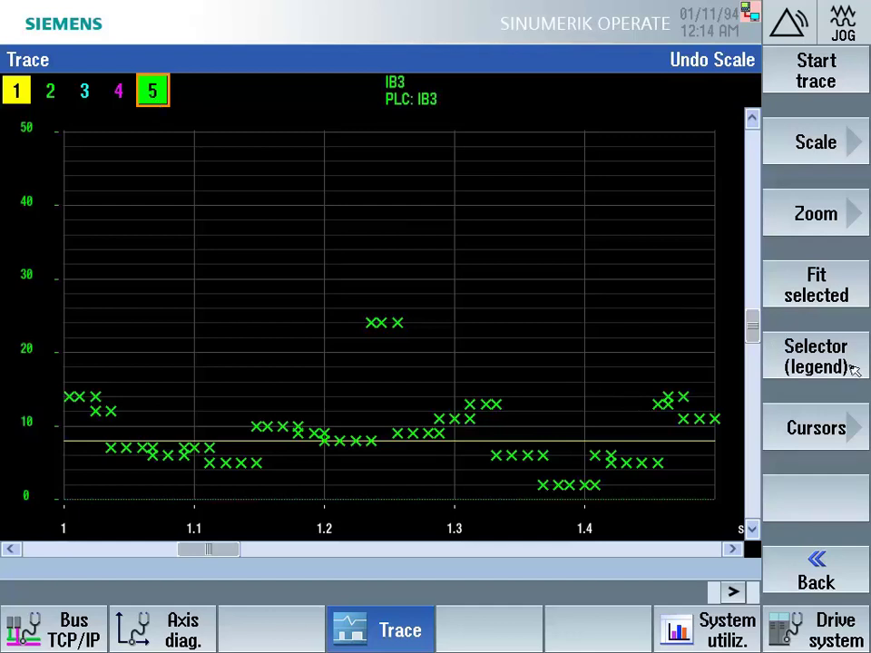
# Hide the PLC: IB3 waveform and set the position actual value waveform's Y minimum to 7.96
pyautogui.click(816, 356)
pyautogui.click(63, 296)
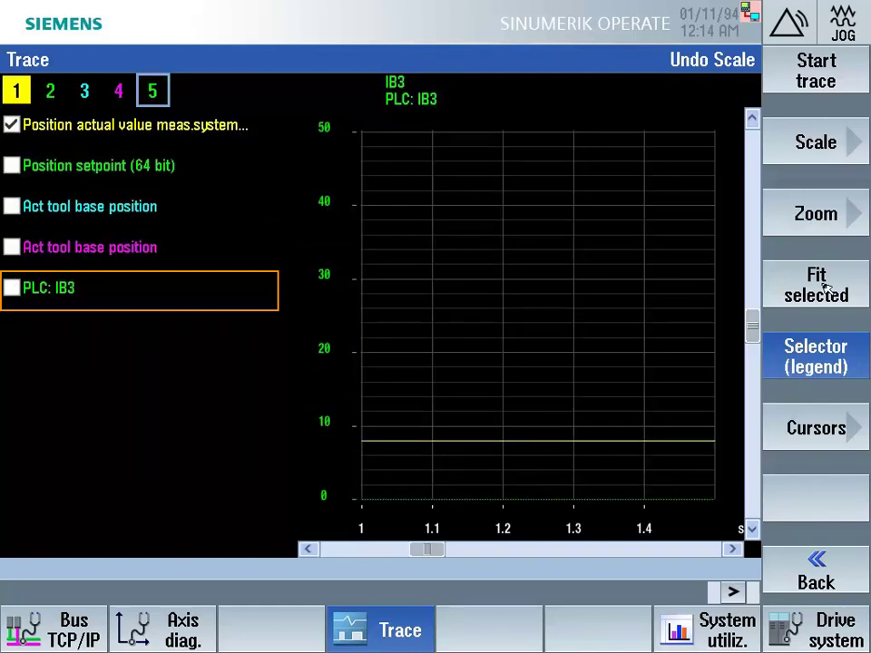
pyautogui.click(814, 143)
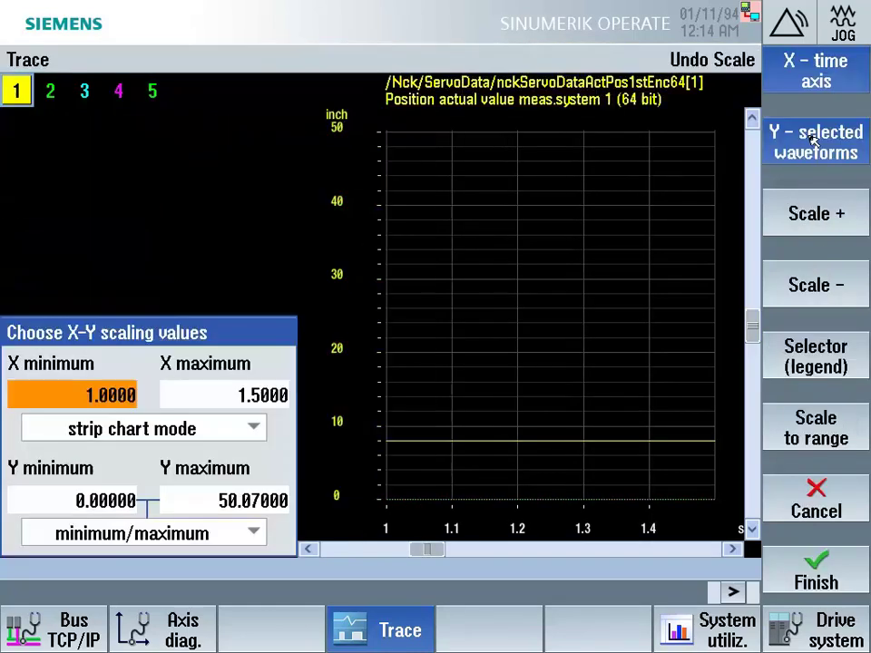
pyautogui.click(121, 502)
pyautogui.write('7.')
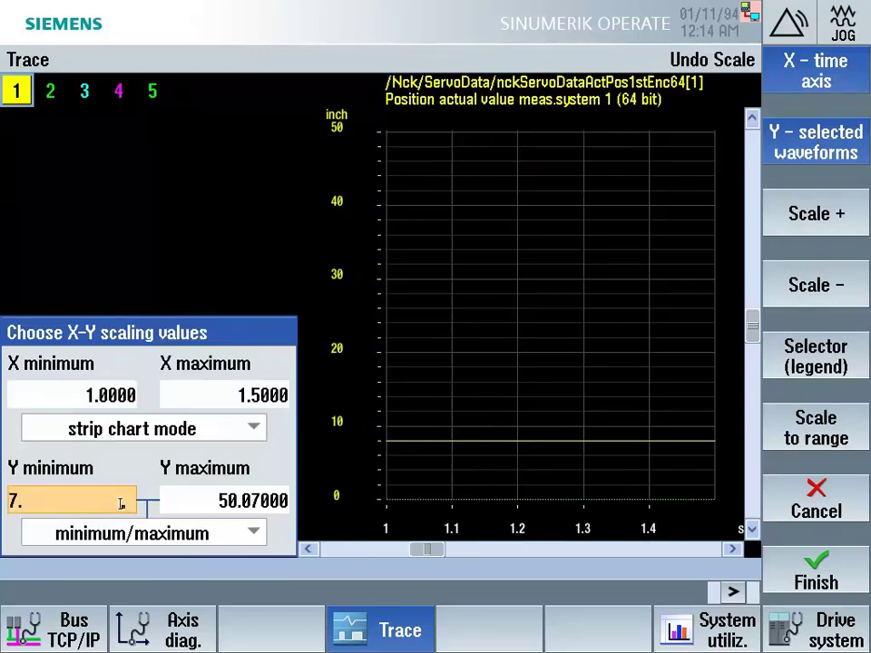
pyautogui.write('969')
pyautogui.press('BackSpace')
pyautogui.press('Return')
pyautogui.press('Tab')
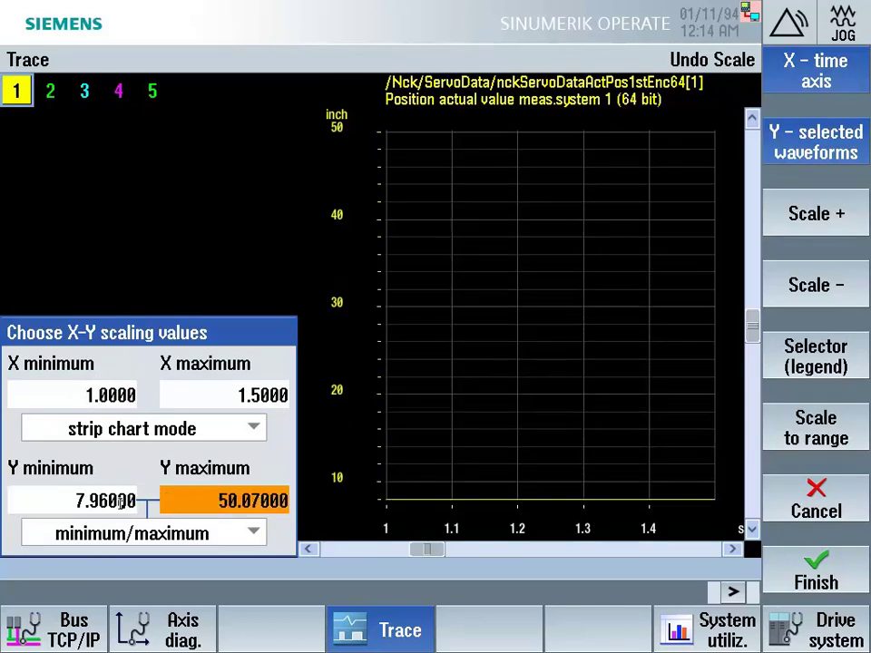
# Try Y maximum values of 7.96001 and 7.961 for the position actual value waveform
pyautogui.write('7.96')
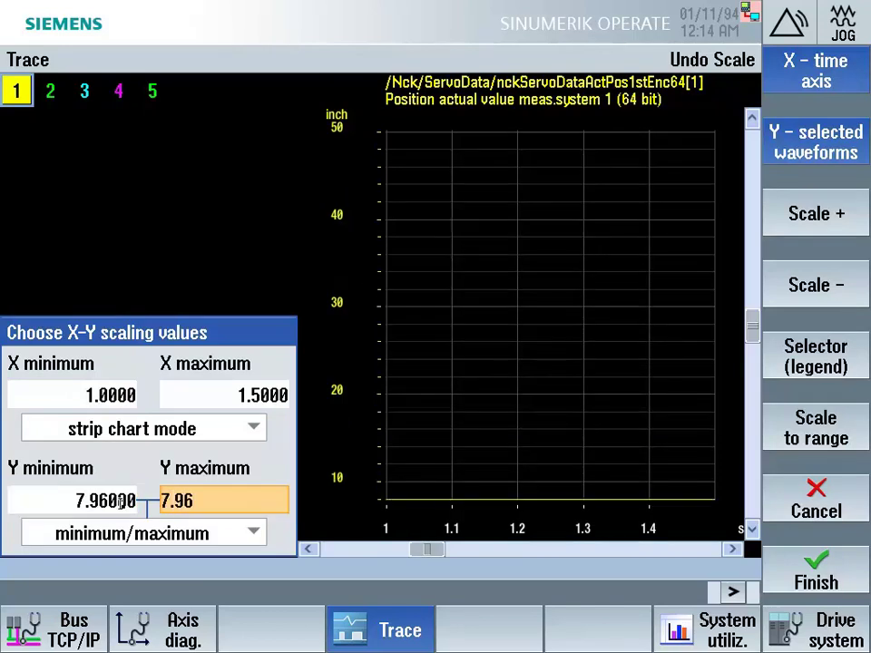
pyautogui.write('001')
pyautogui.press('Return')
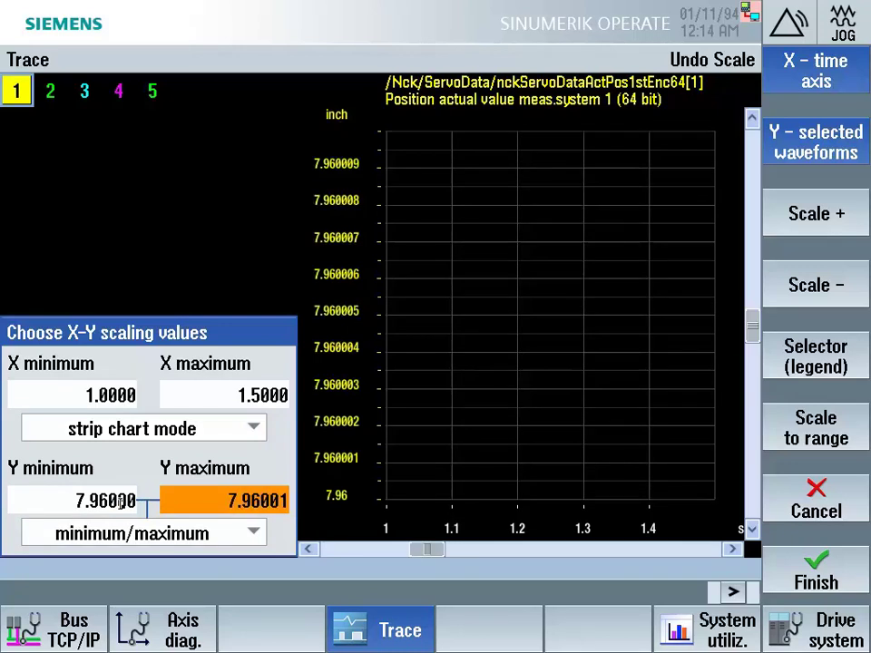
pyautogui.write('7.96')
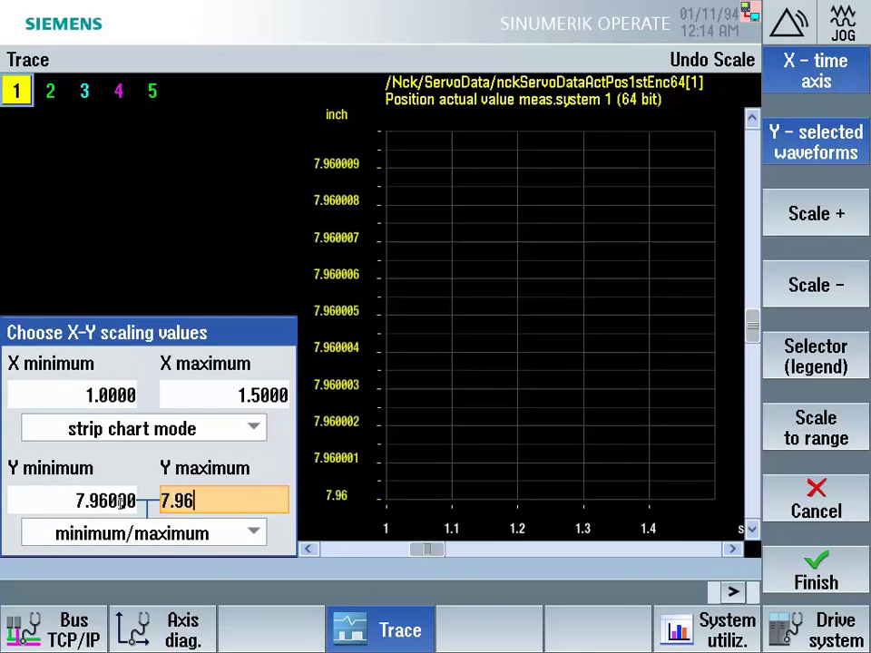
pyautogui.write('1')
pyautogui.press('Return')
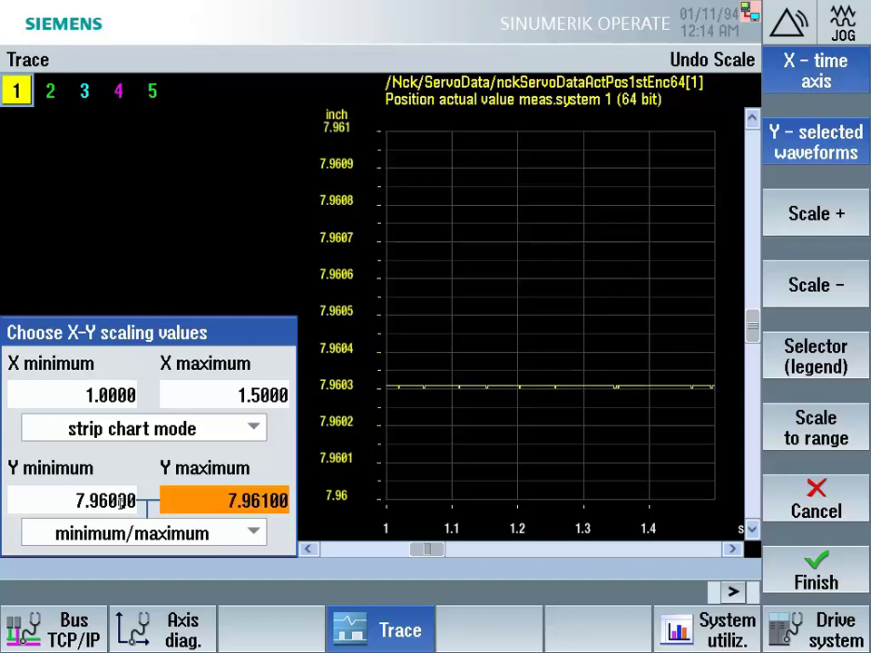
# Scale the position actual value waveform to a Y range of 7.9603 to 7.9604 and leave scaling
pyautogui.click(120, 501)
pyautogui.write('7.96')
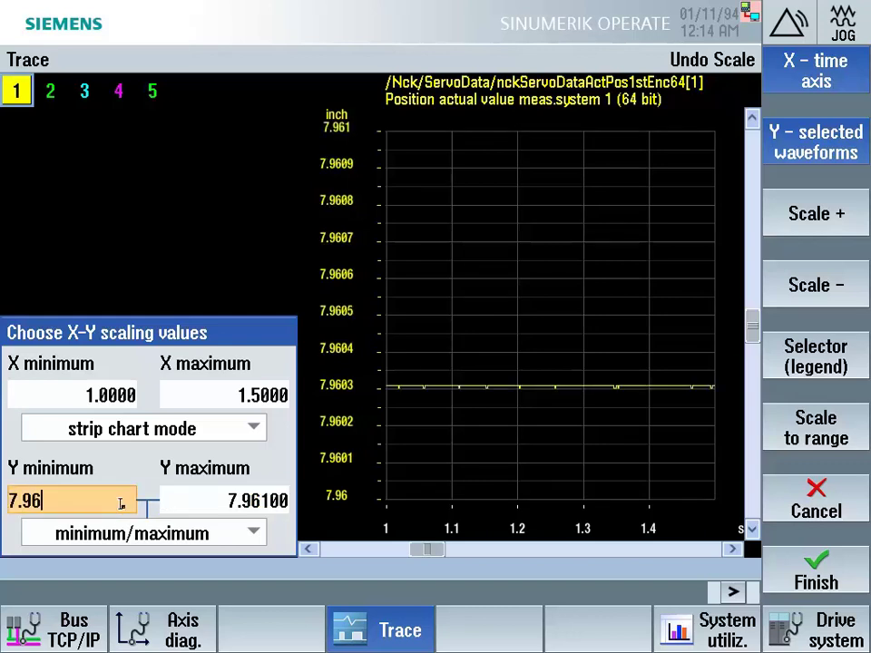
pyautogui.write('03')
pyautogui.press('Return')
pyautogui.press('Tab')
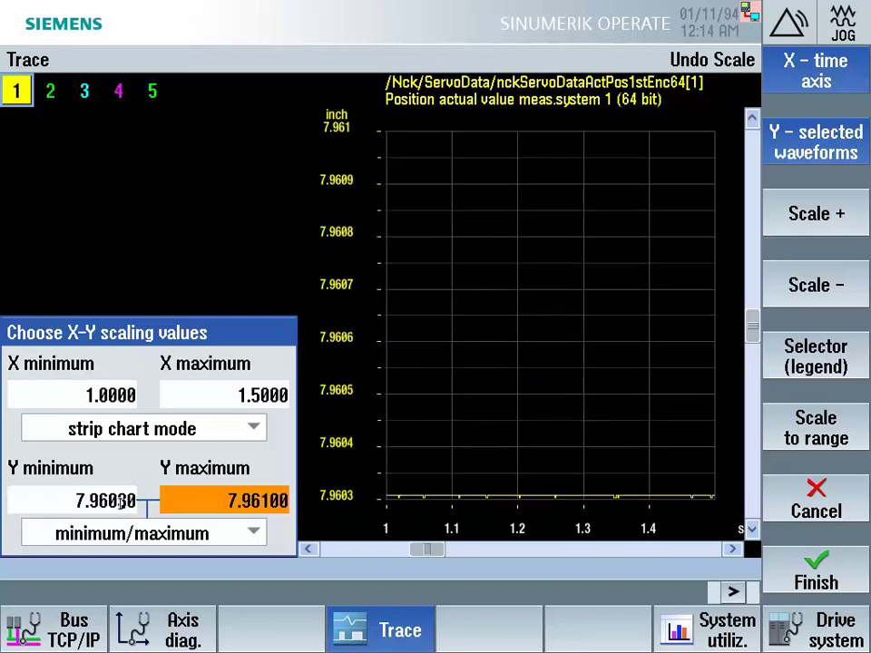
pyautogui.write('7.9604')
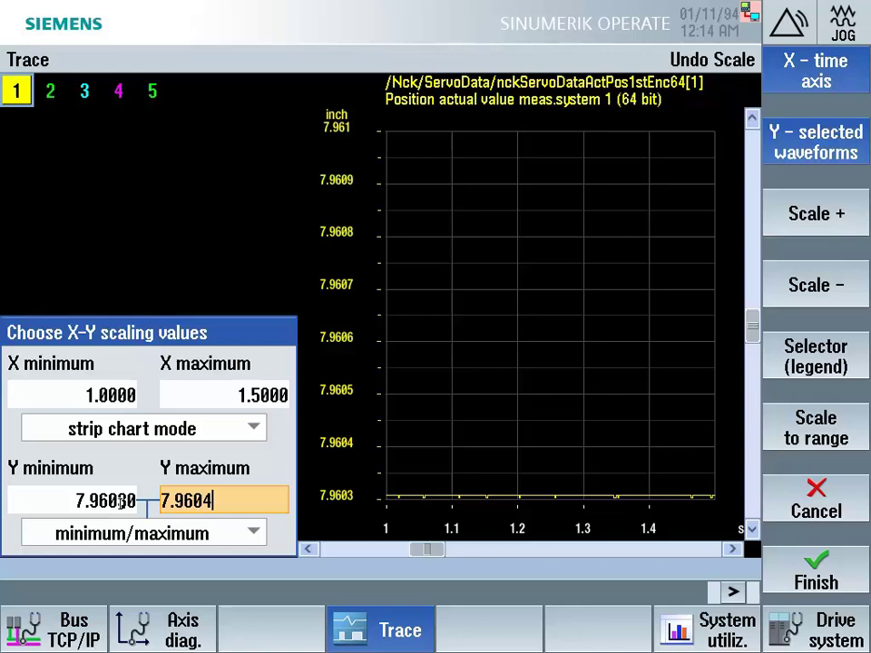
pyautogui.press('Return')
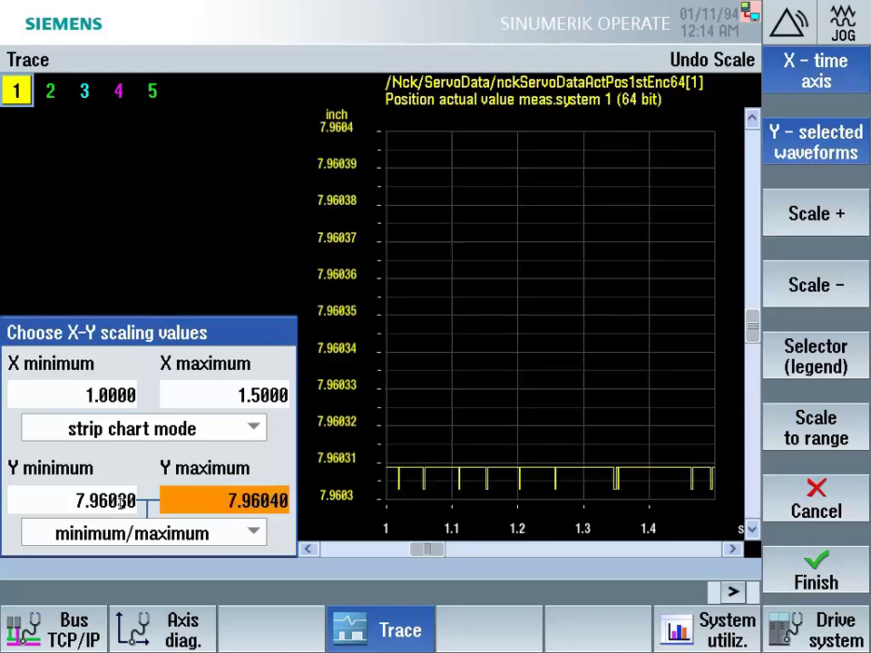
pyautogui.hotkey('shift', 'F5')
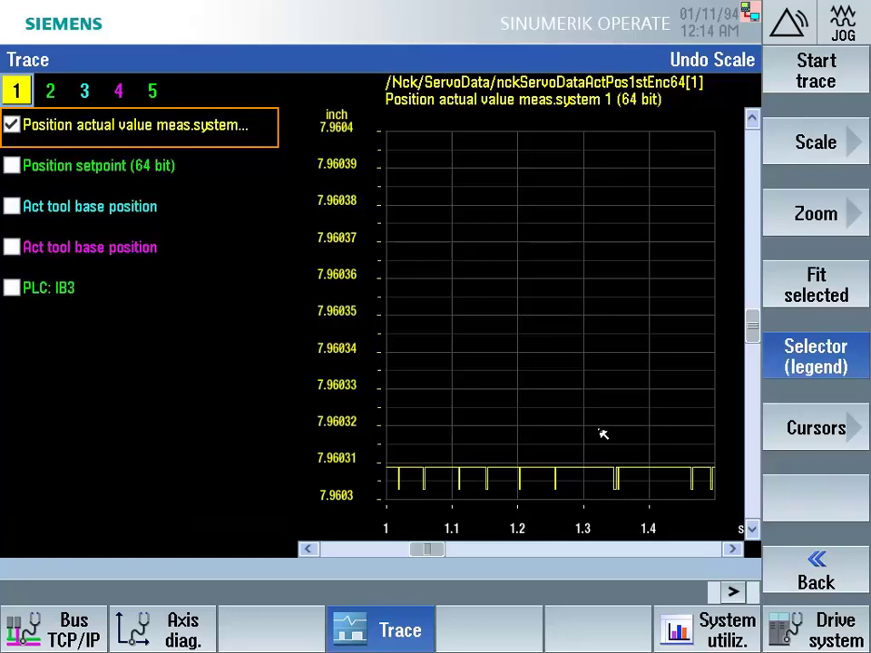
# Show the PLC: IB3 waveform again, make the position actual value waveform active, and close the legend
pyautogui.click(60, 290)
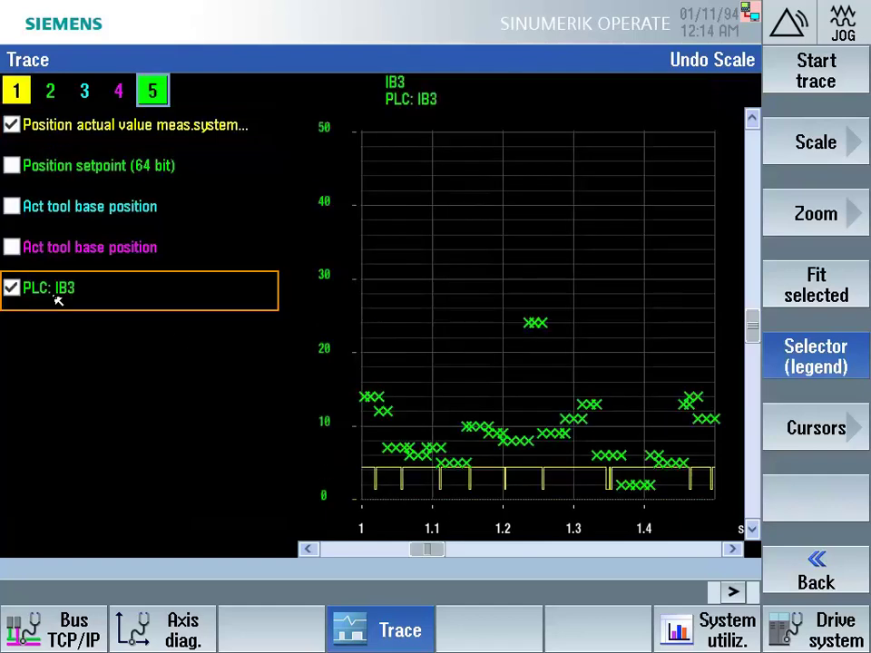
pyautogui.press('Down')
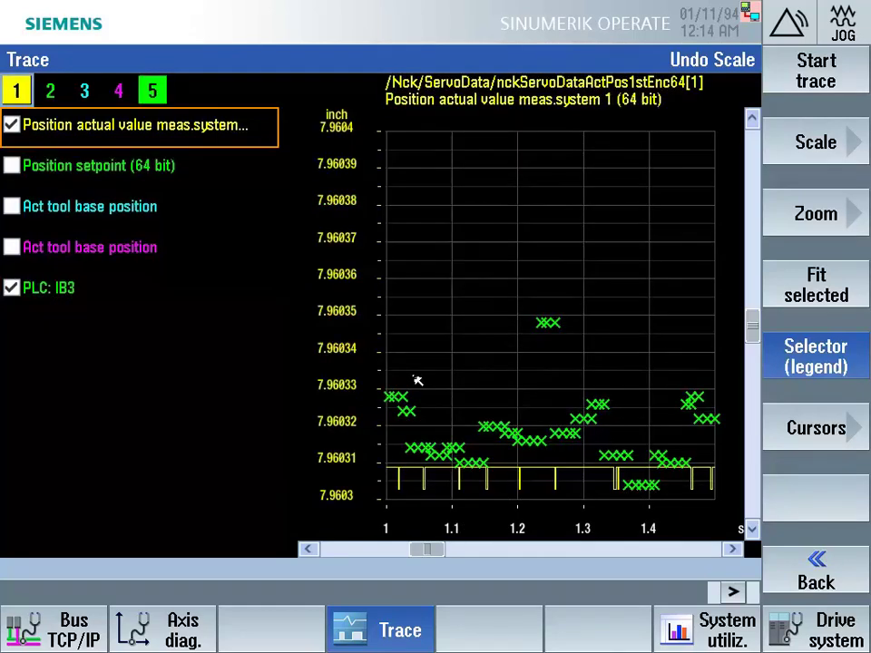
pyautogui.click(785, 362)
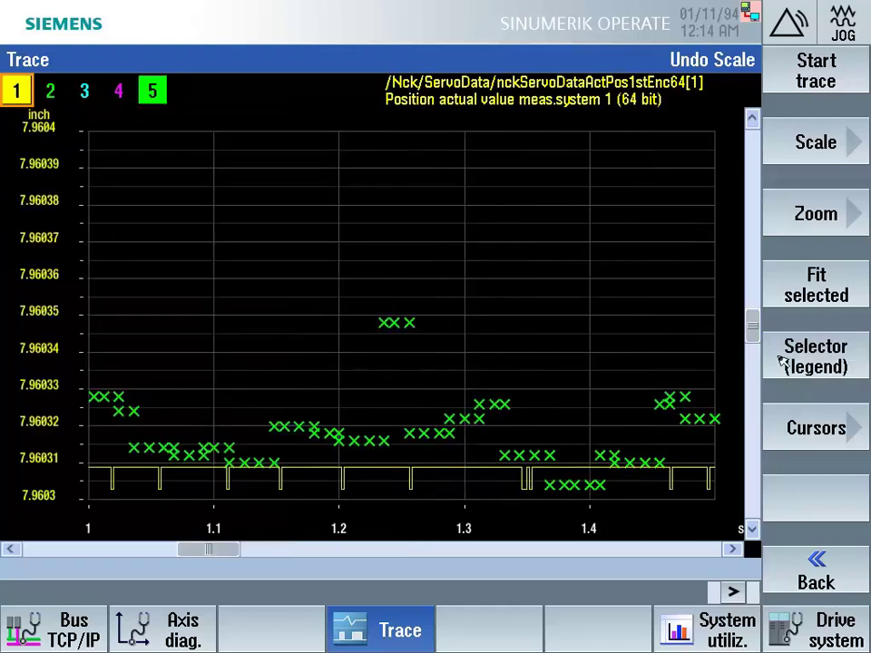
# Shift the traces vertically to examine the position actual value waveform against the PLC: IB3 points
pyautogui.press('Up')
pyautogui.press('Up')
pyautogui.press('Down')
pyautogui.press('Down')
pyautogui.press('Up')
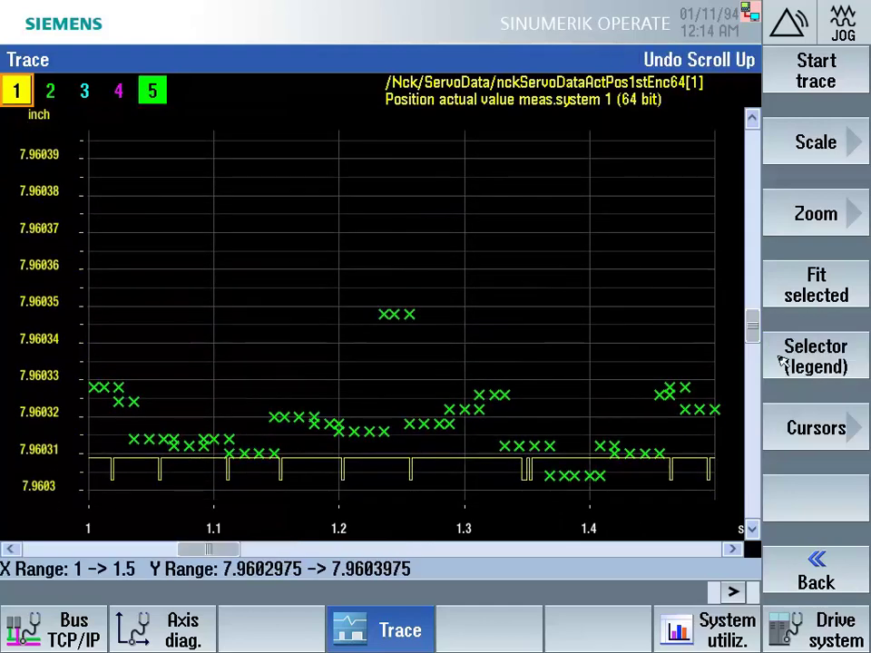
pyautogui.press('Up')
pyautogui.press('Up')
pyautogui.press('Up')
pyautogui.press('Up')
pyautogui.press('Up')
pyautogui.press('Up')
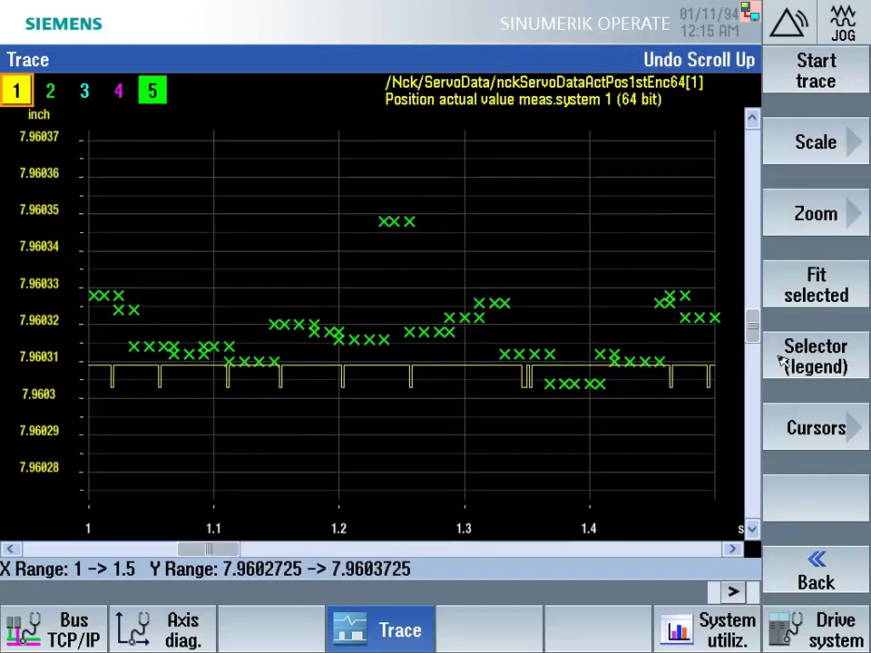
pyautogui.press('Down')
pyautogui.press('Up')
pyautogui.press('Up')
pyautogui.press('Up')
pyautogui.press('Up')
pyautogui.press('Up')
pyautogui.press('Up')
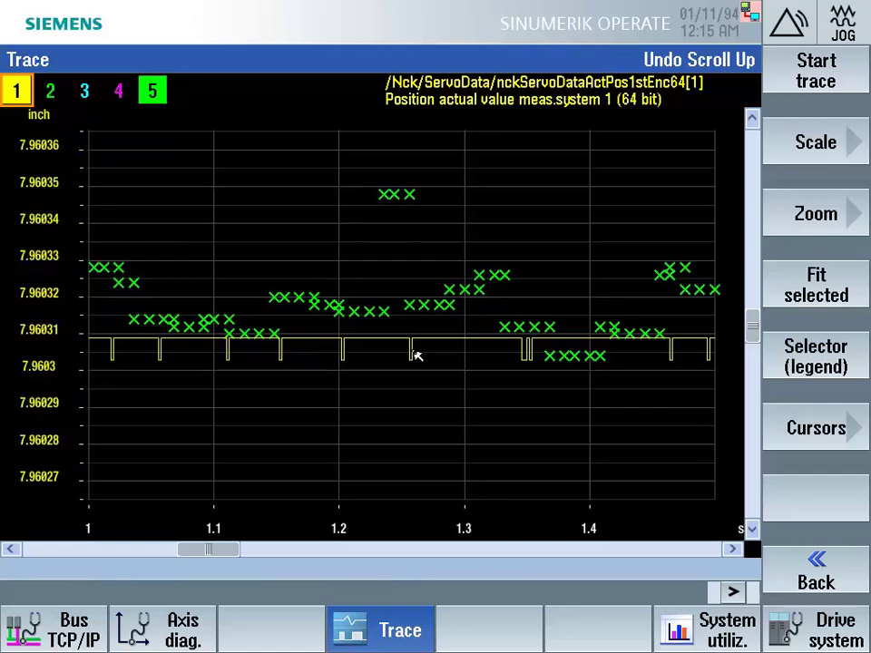
# Return to the list of selected trace variables and widen the Variable column
pyautogui.click(808, 569)
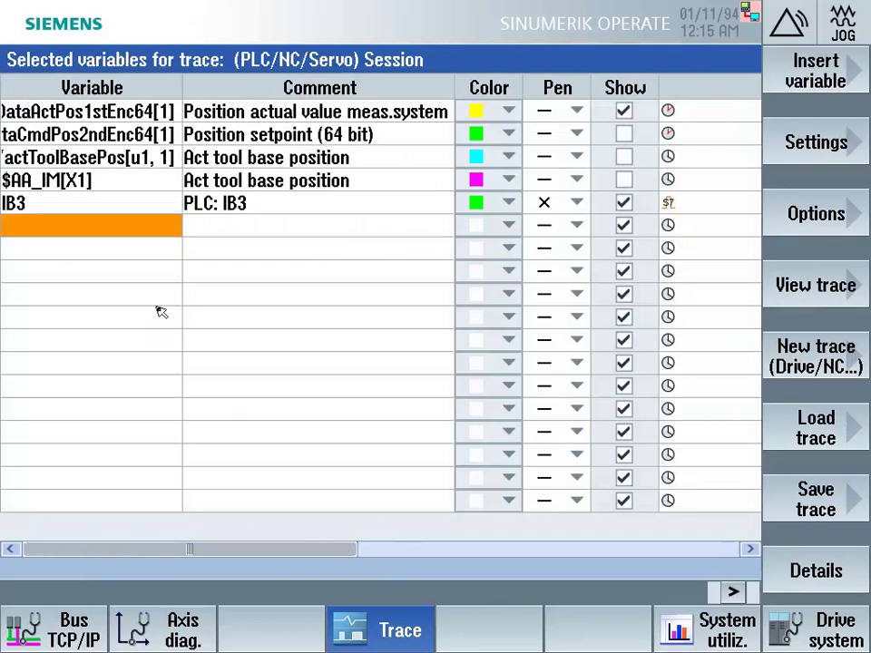
pyautogui.moveTo(181, 87); pyautogui.dragTo(253, 87)
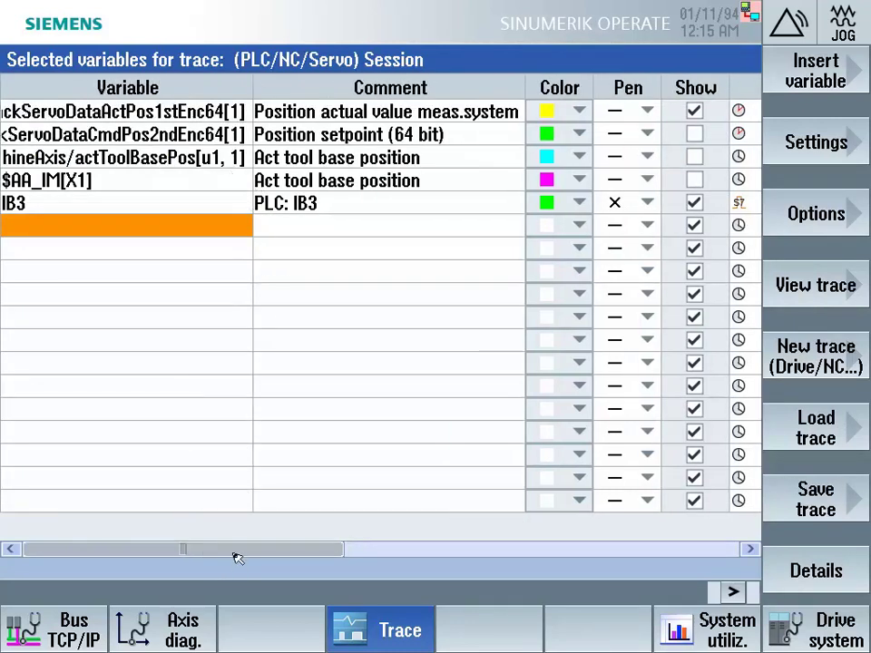
pyautogui.moveTo(235, 550); pyautogui.dragTo(304, 551)
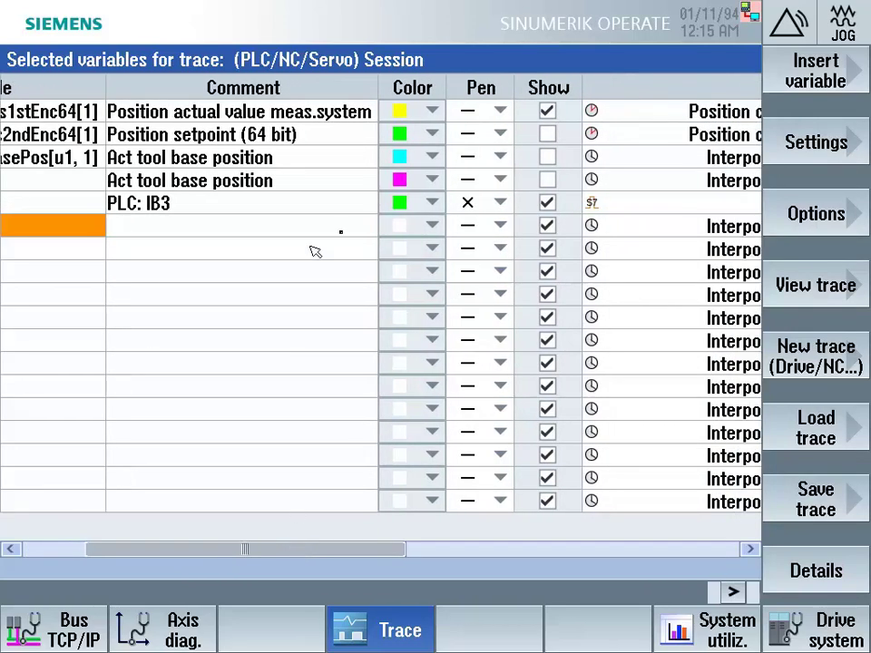
# Review the pen styles offered for the position actual value variable, and view the Event and Bit mask columns
pyautogui.click(501, 116)
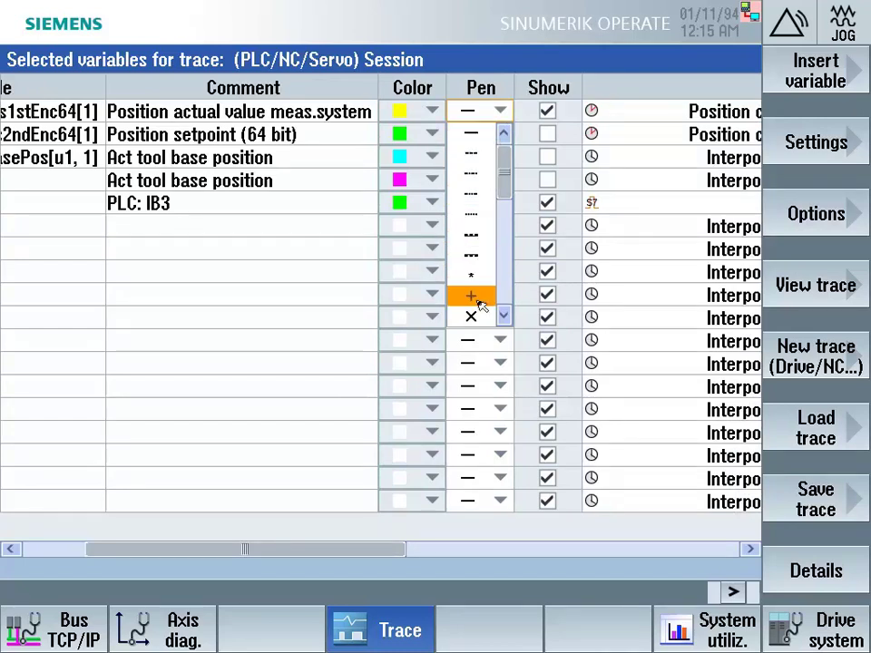
pyautogui.click(508, 73)
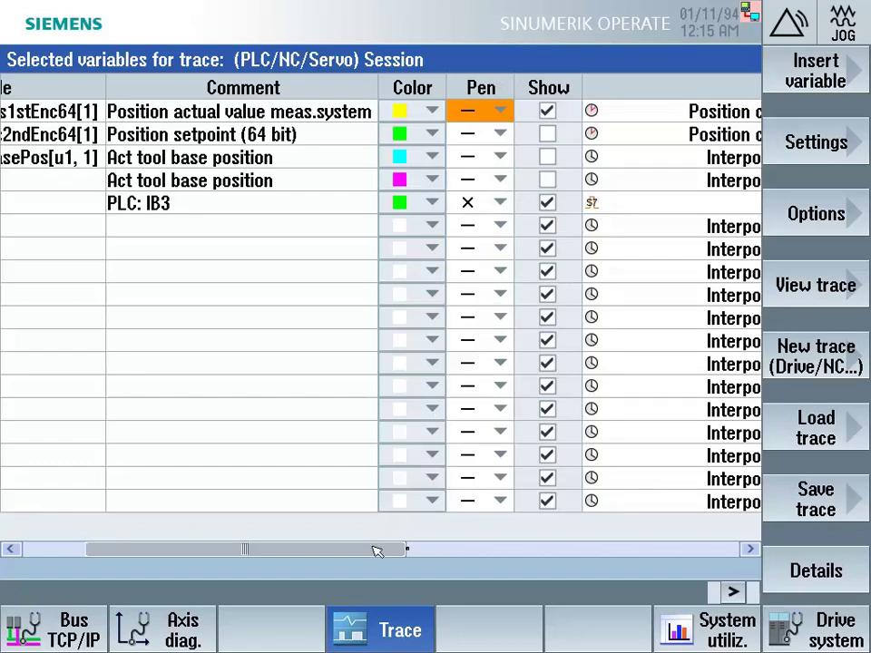
pyautogui.moveTo(377, 549); pyautogui.dragTo(575, 546)
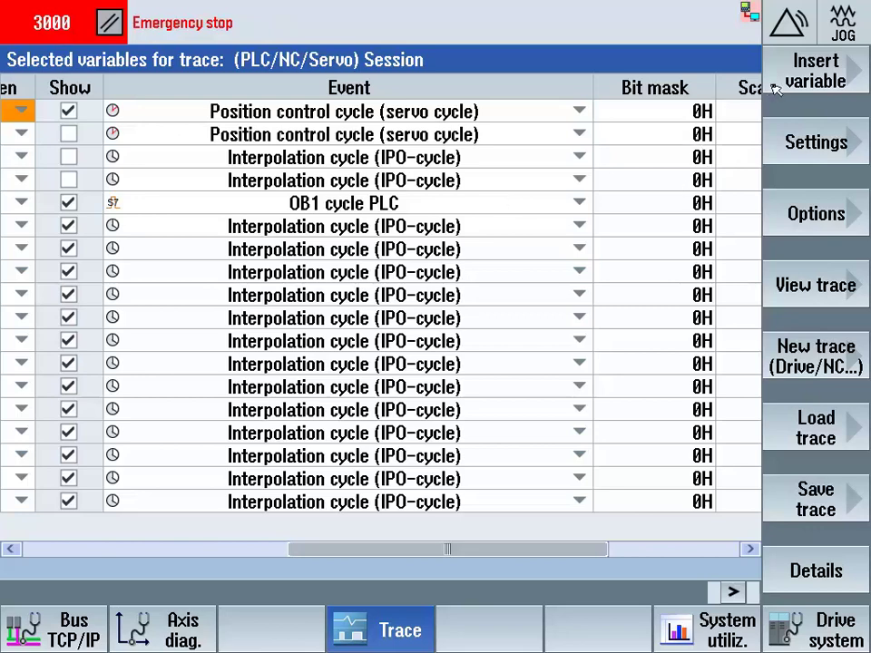
# Open the variable selection for inserting a trace variable and search the Axis variables for "pulse"
pyautogui.click(816, 71)
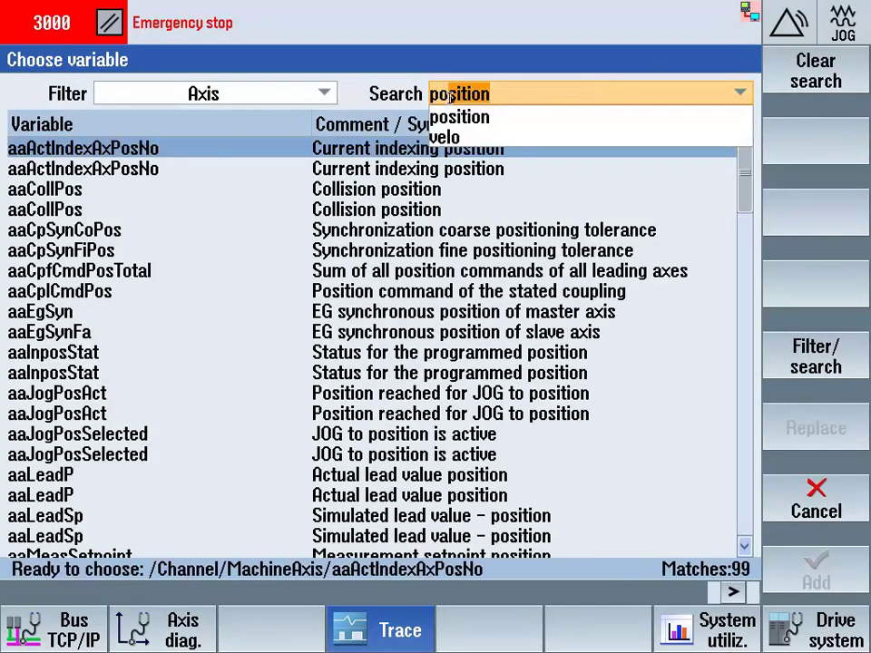
pyautogui.click(417, 95)
pyautogui.write('stae')
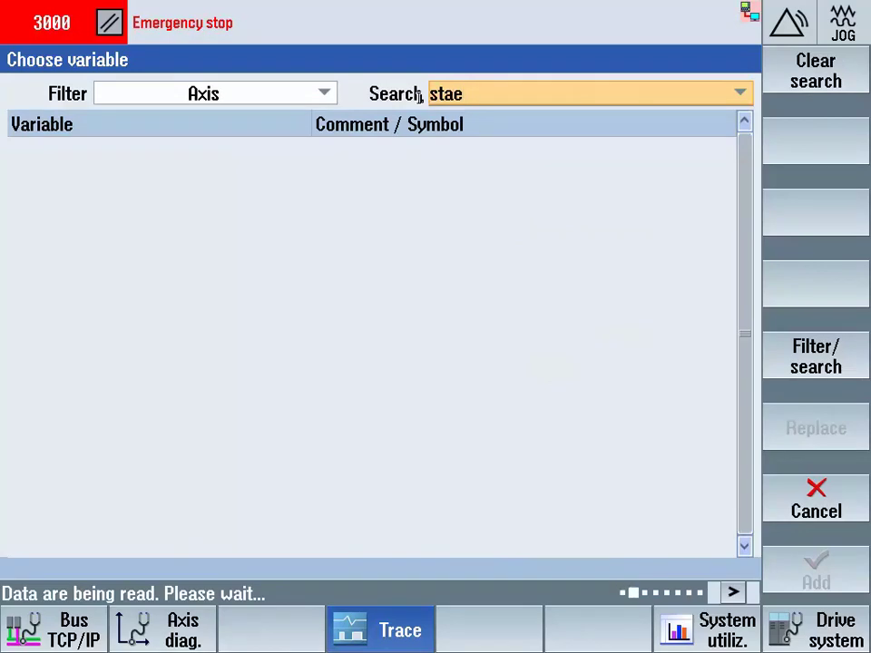
pyautogui.press('BackSpace')
pyautogui.write('te')
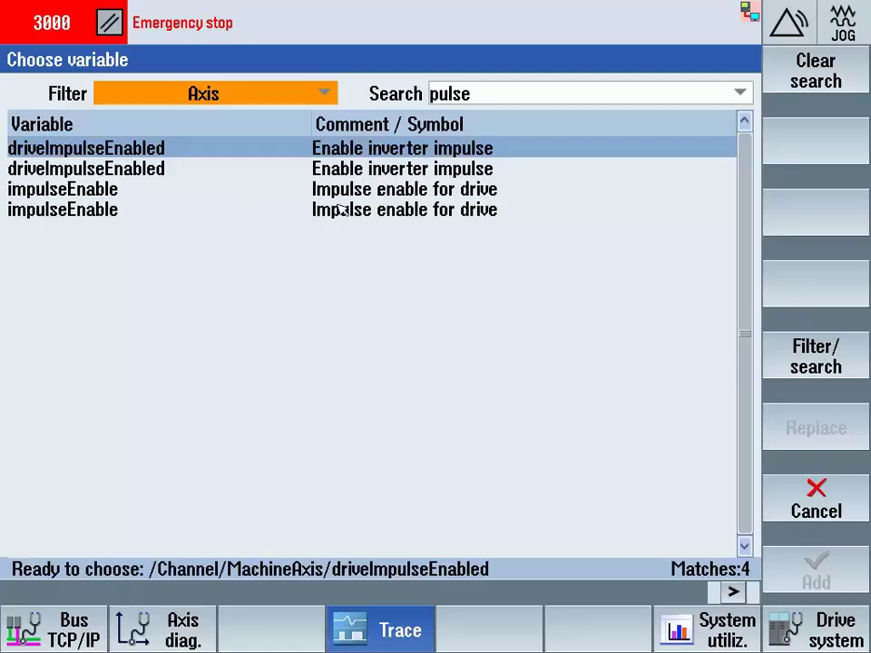
# Add the impulseEnable variable (Impulse enable for drive) to the trace for axis X1
pyautogui.click(375, 192)
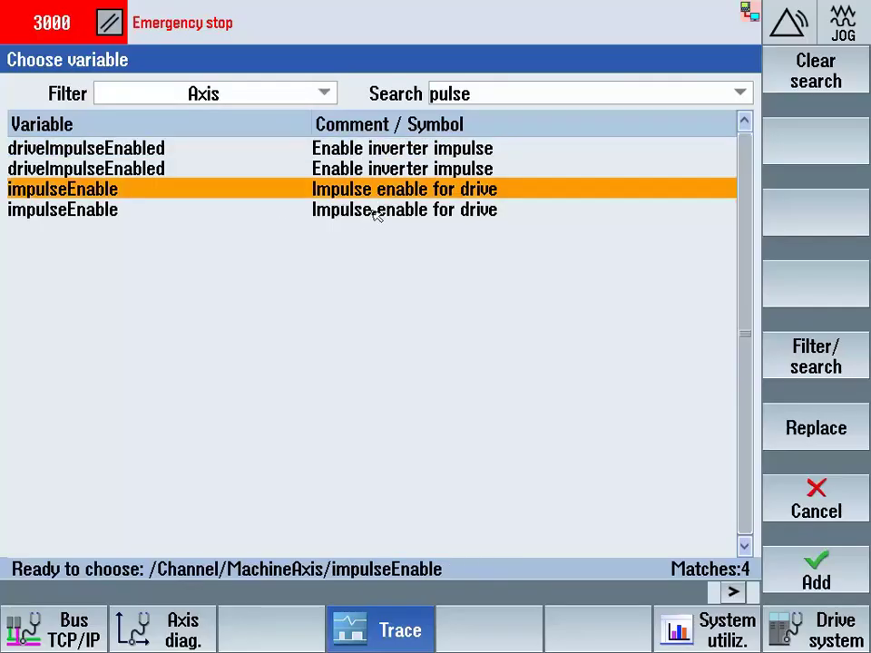
pyautogui.click(844, 570)
pyautogui.click(462, 297)
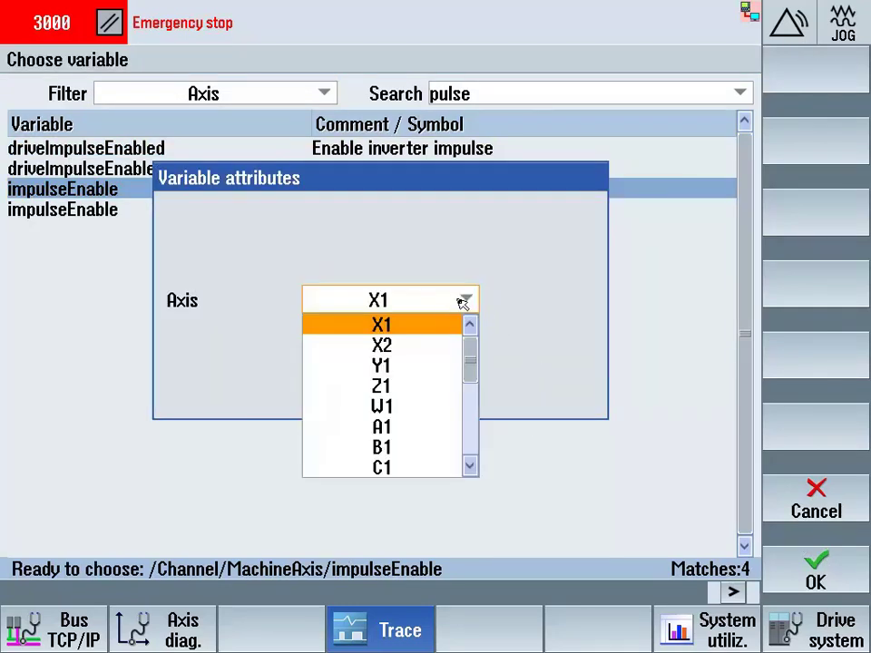
pyautogui.click(436, 332)
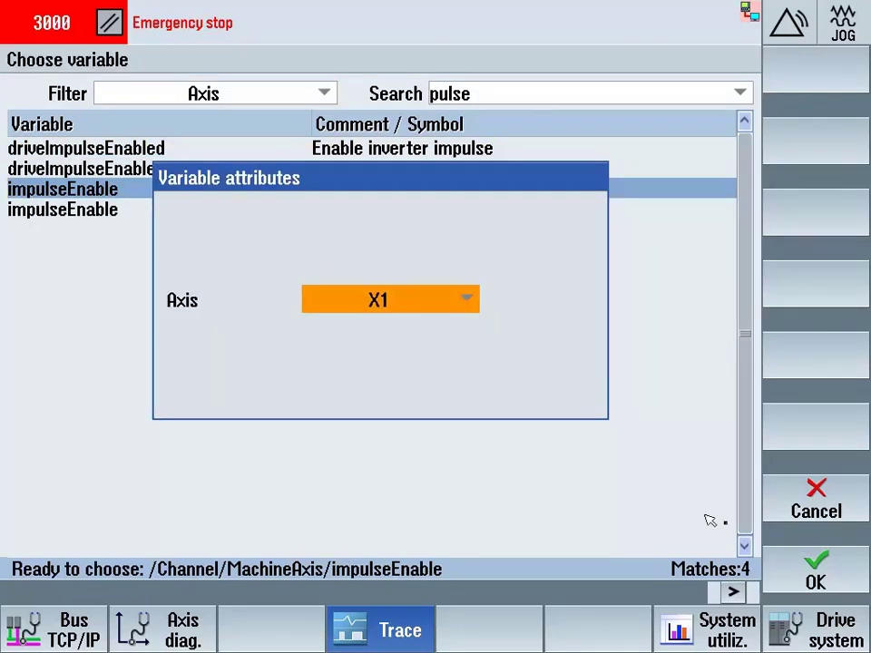
pyautogui.click(816, 573)
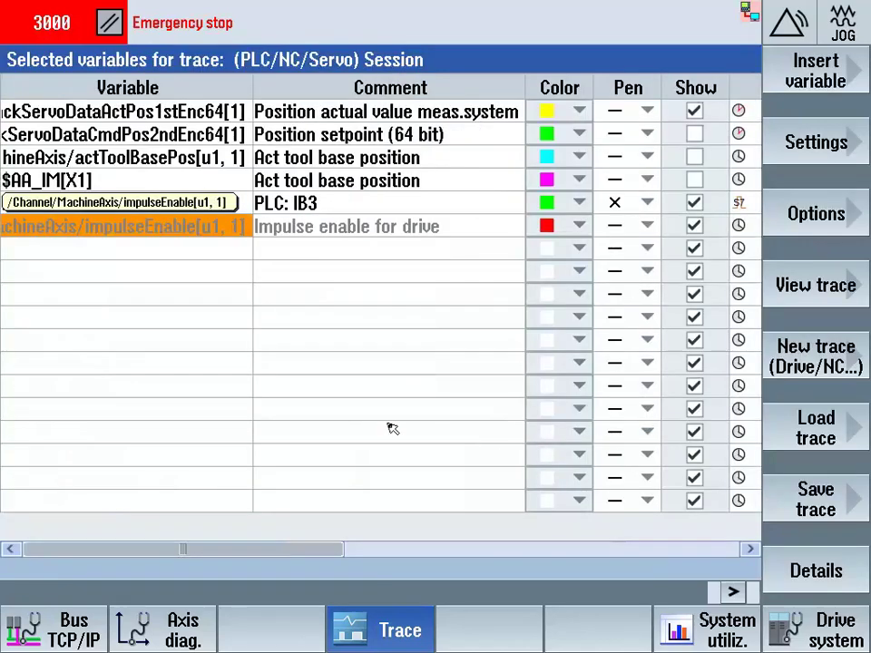
# Review the Event column of the selected trace variables, and open the trace settings
pyautogui.moveTo(320, 550); pyautogui.dragTo(466, 545)
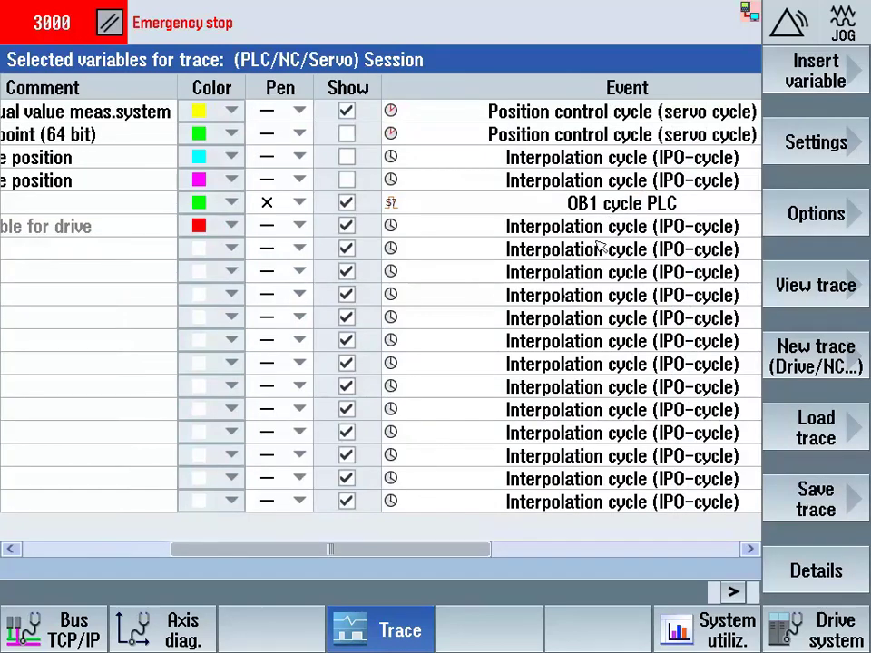
pyautogui.moveTo(444, 549); pyautogui.dragTo(296, 550)
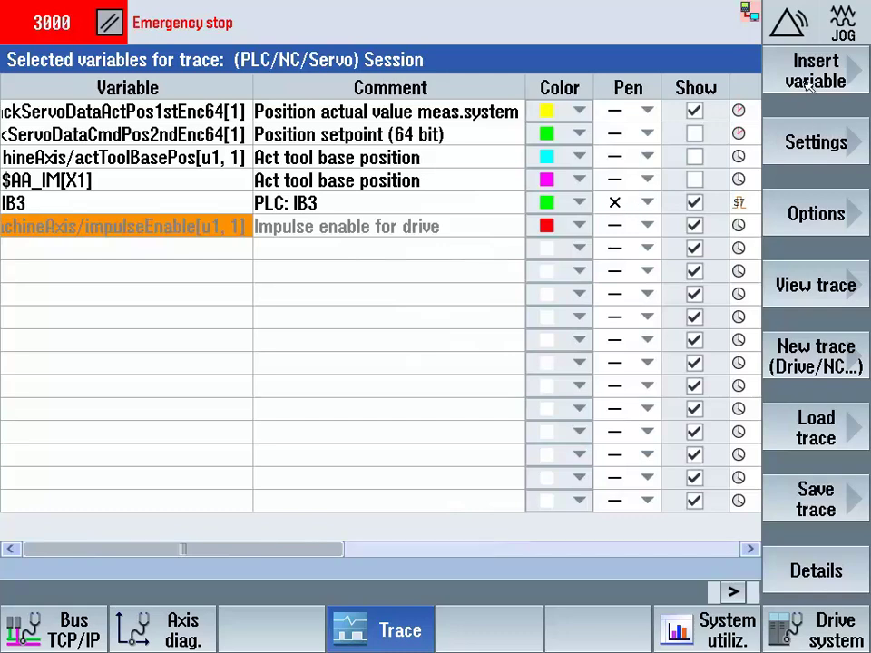
pyautogui.click(810, 145)
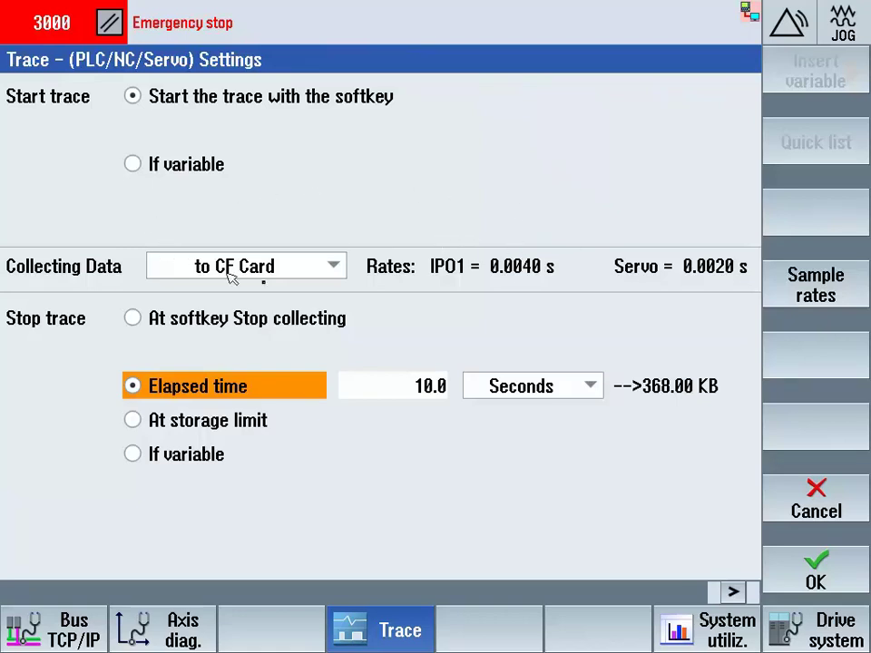
# Try a factor of 8 for the IPO cycle in the sample rate settings, and discard it
pyautogui.click(815, 283)
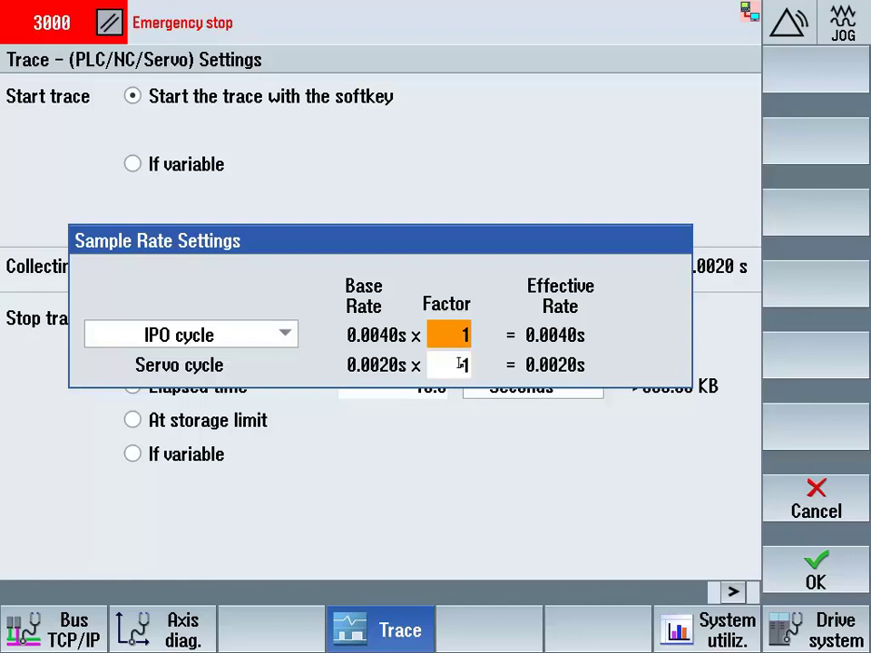
pyautogui.write('8')
pyautogui.click(460, 364)
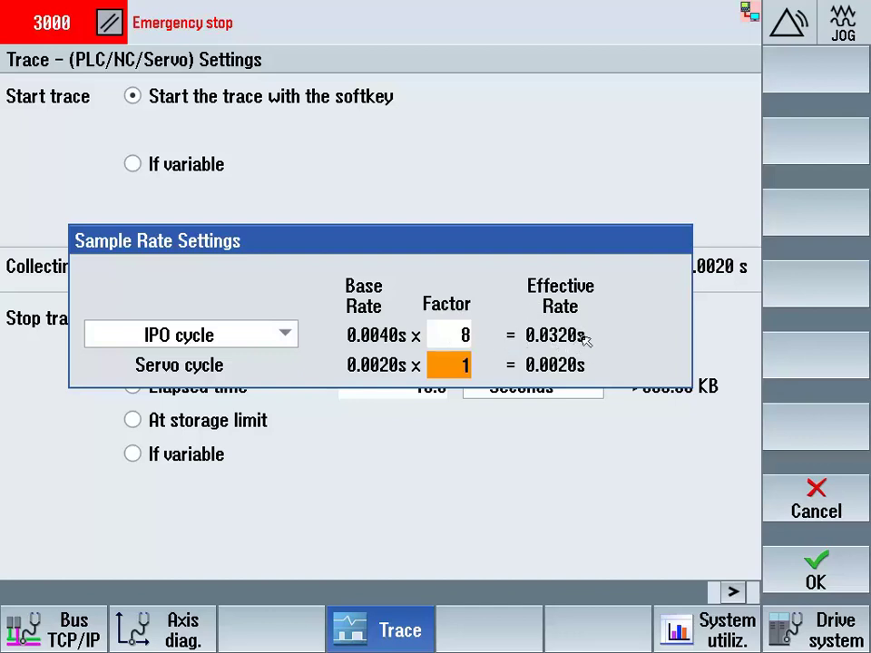
pyautogui.click(800, 487)
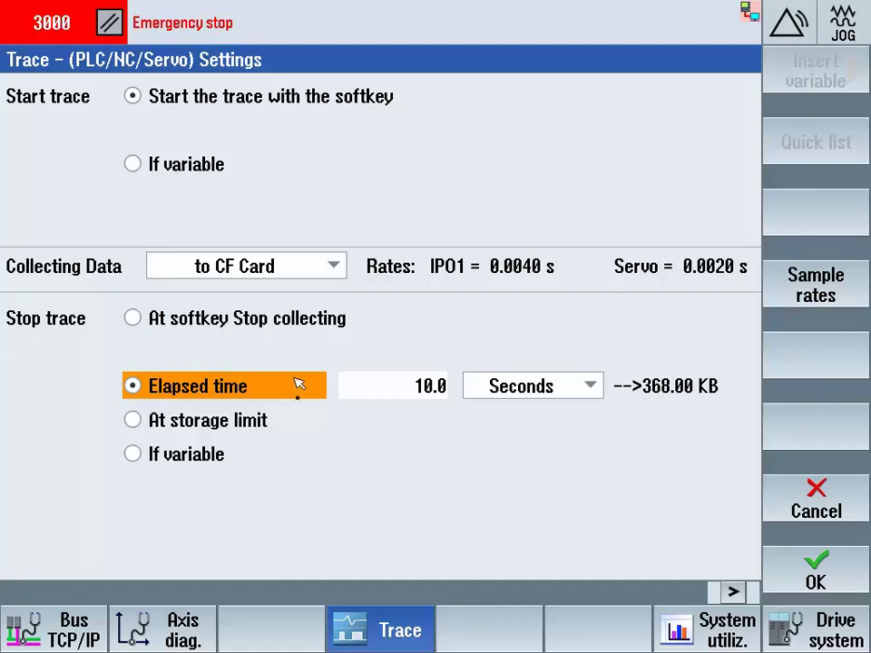
# Try a storage limit of 512 KB as the stop trace condition, and switch back to Elapsed time
pyautogui.moveTo(435, 386)
pyautogui.click(181, 422)
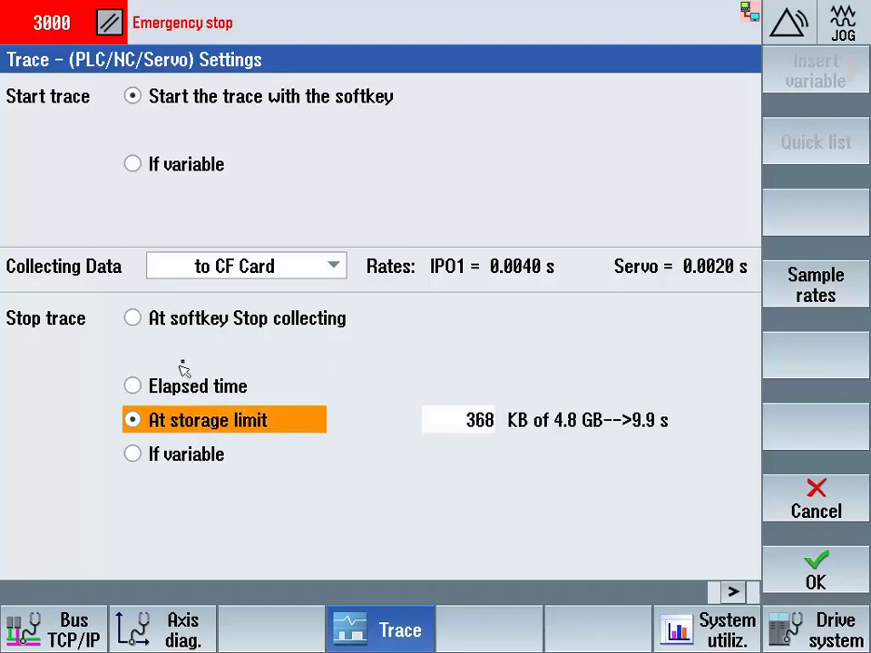
pyautogui.click(187, 455)
pyautogui.click(181, 423)
pyautogui.click(462, 425)
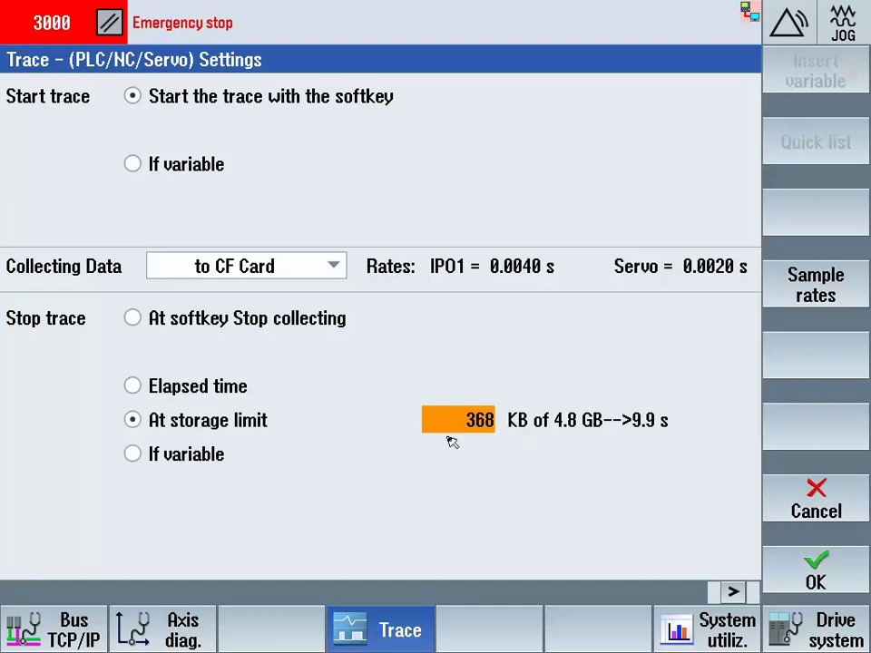
pyautogui.write('512')
pyautogui.press('Return')
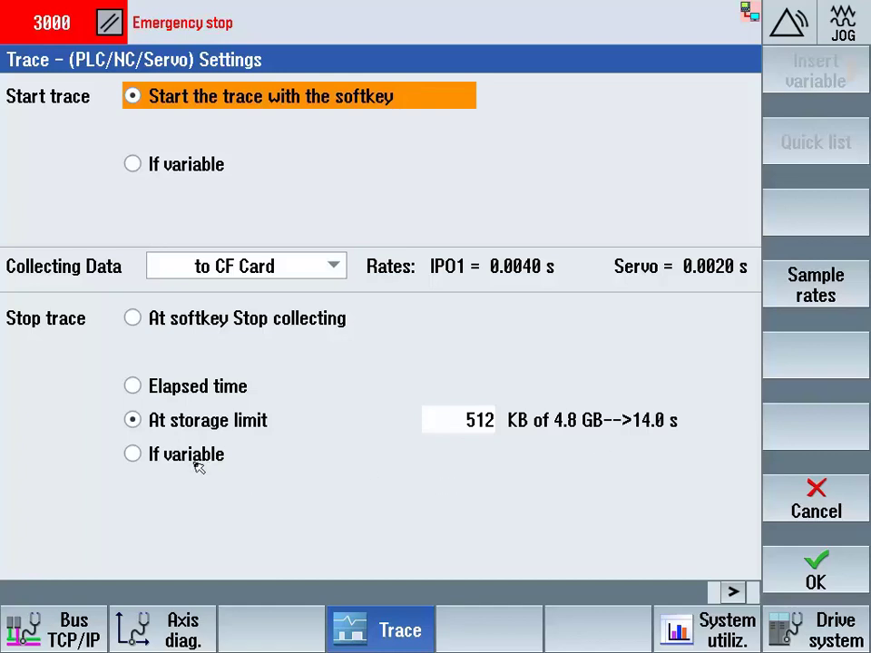
pyautogui.click(233, 392)
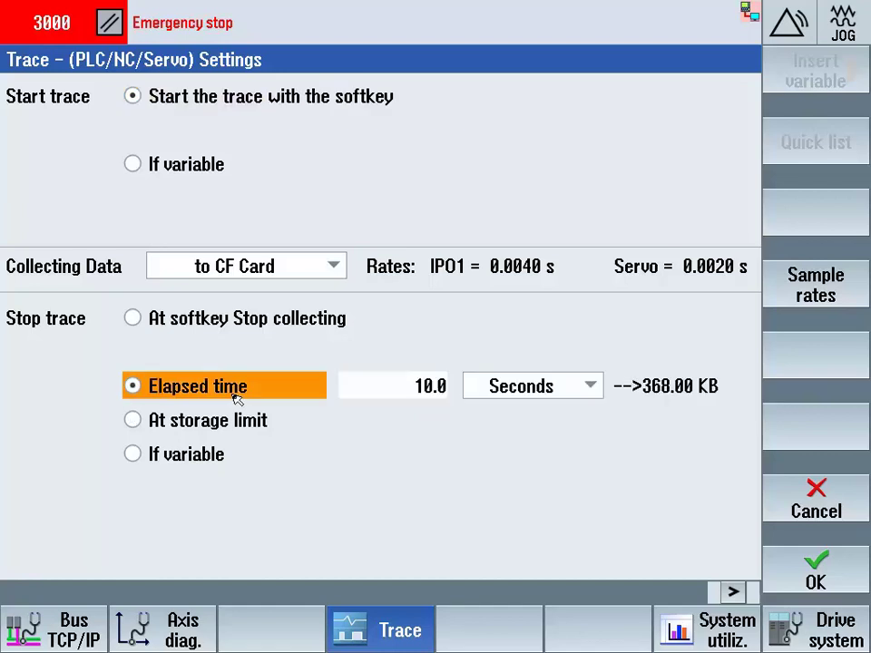
# Set the trace to stop on a variable condition, with variable i3.7 and a value of 1
pyautogui.click(200, 460)
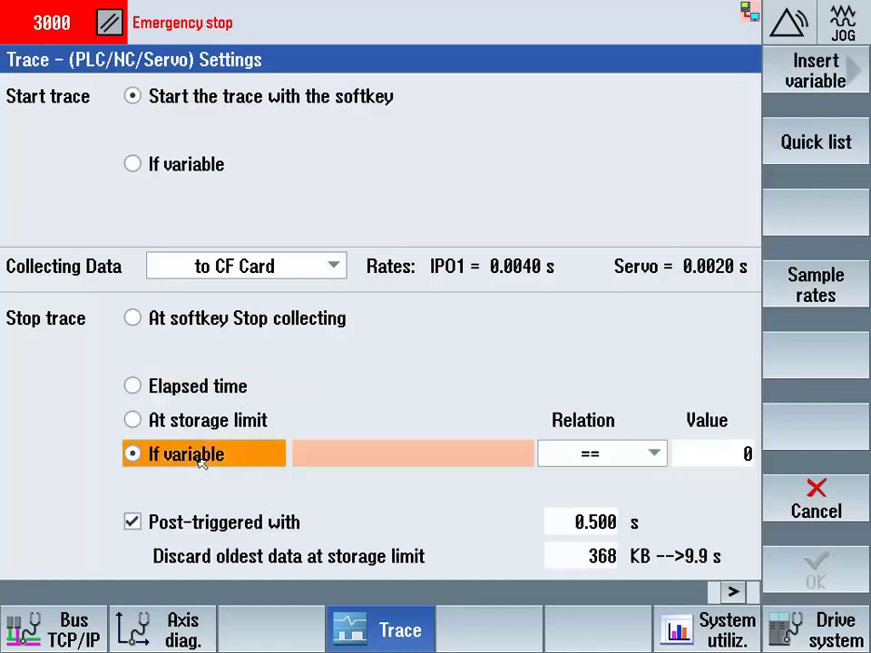
pyautogui.click(338, 446)
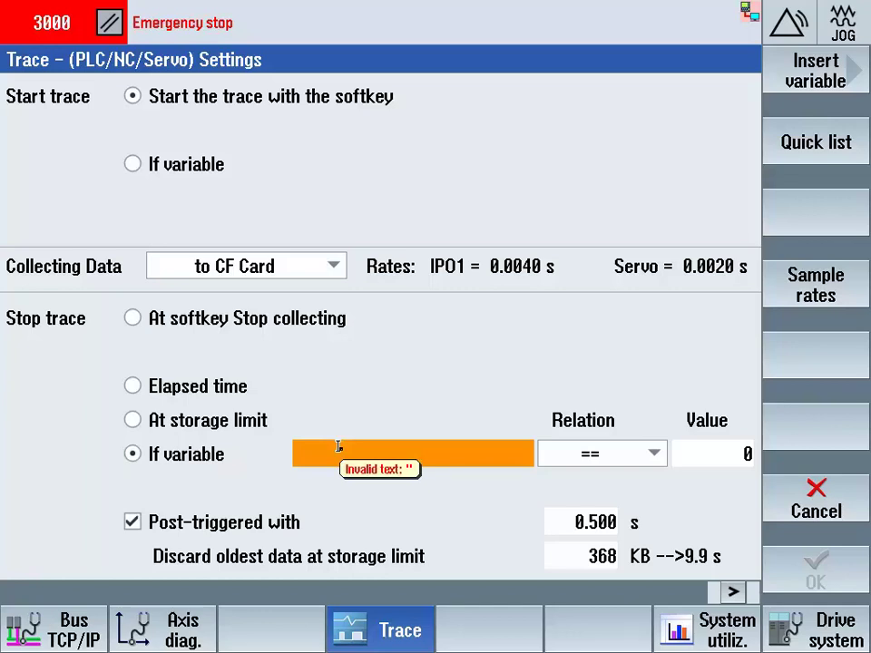
pyautogui.click(337, 446)
pyautogui.write('i3')
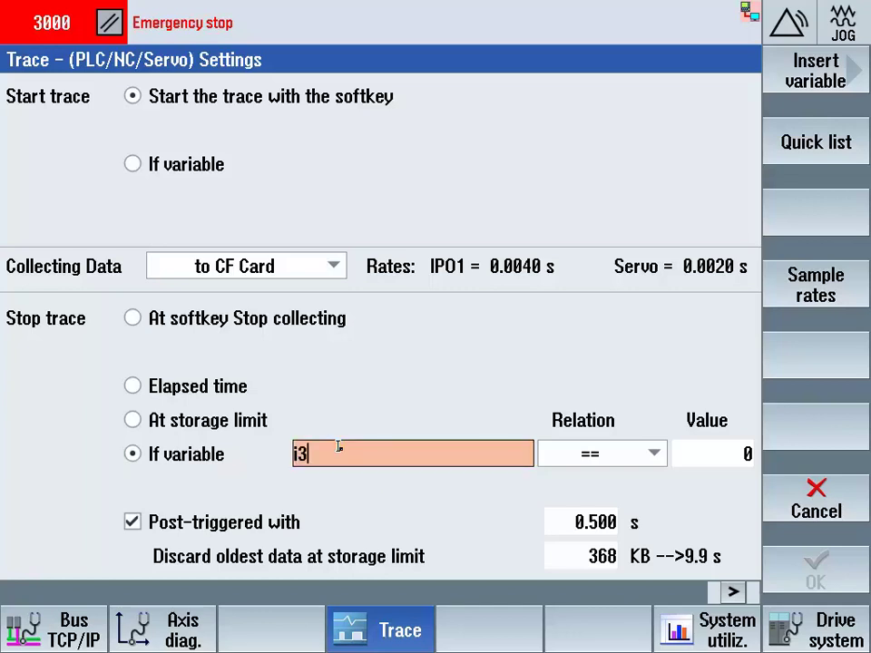
pyautogui.write('.7')
pyautogui.press('Return')
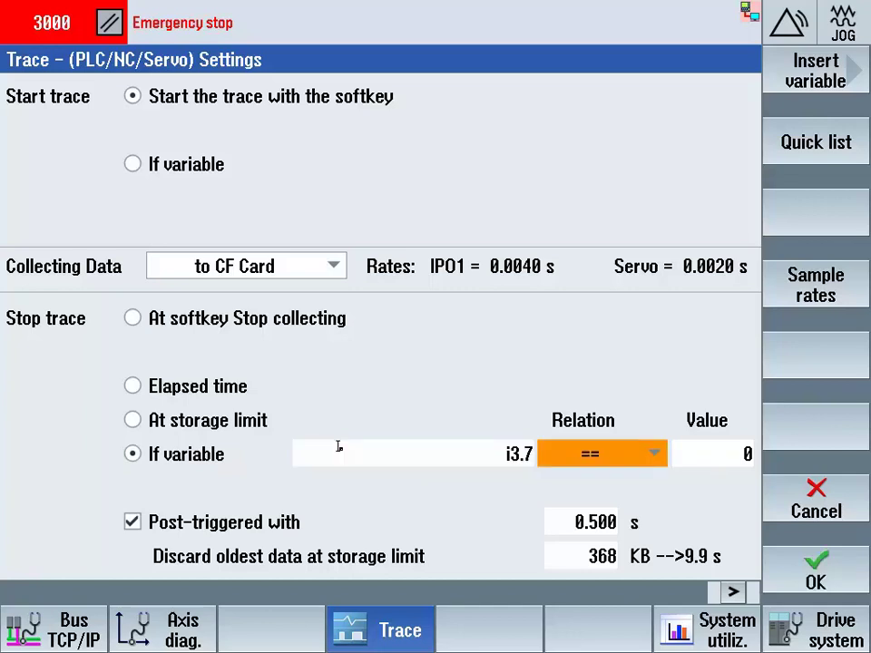
pyautogui.press('Tab')
pyautogui.write('1')
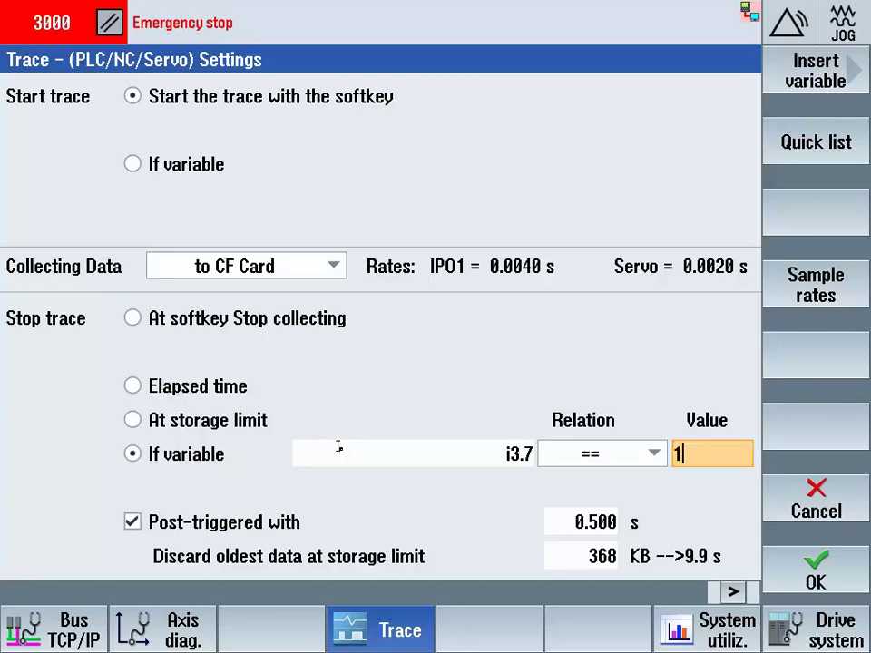
pyautogui.press('Return')
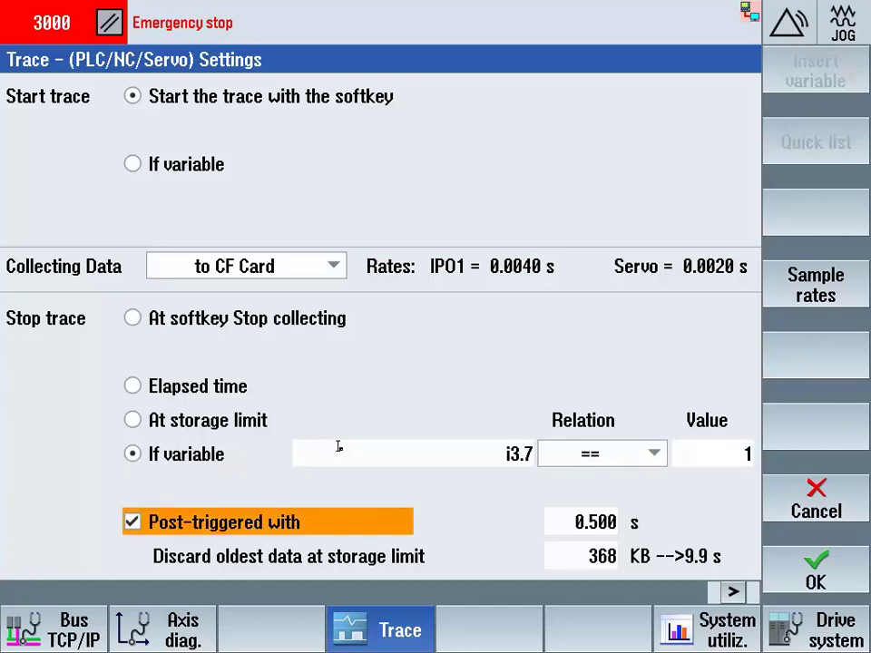
# Change the relation of the i3.7 stop condition to Rising
pyautogui.click(654, 454)
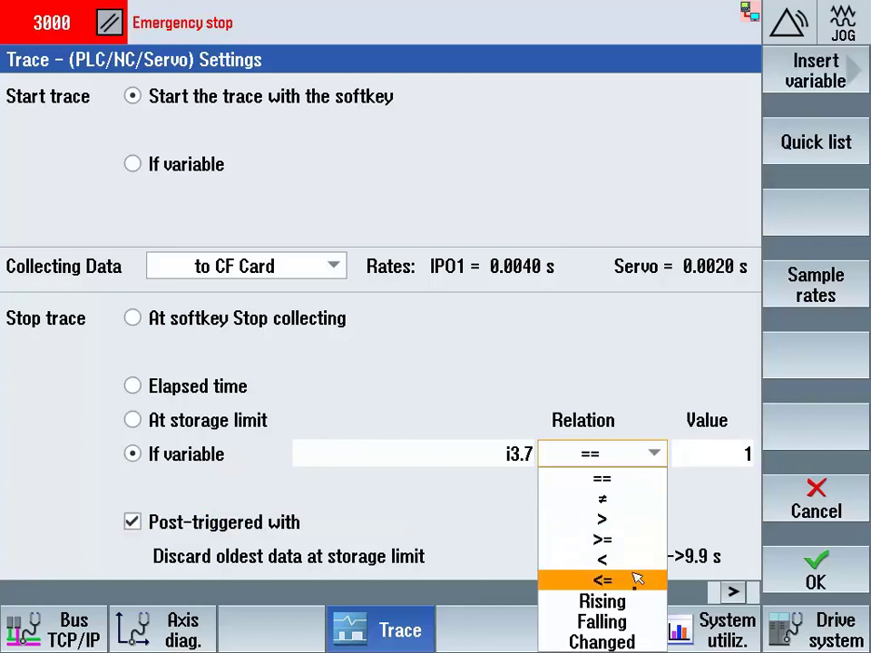
pyautogui.click(598, 602)
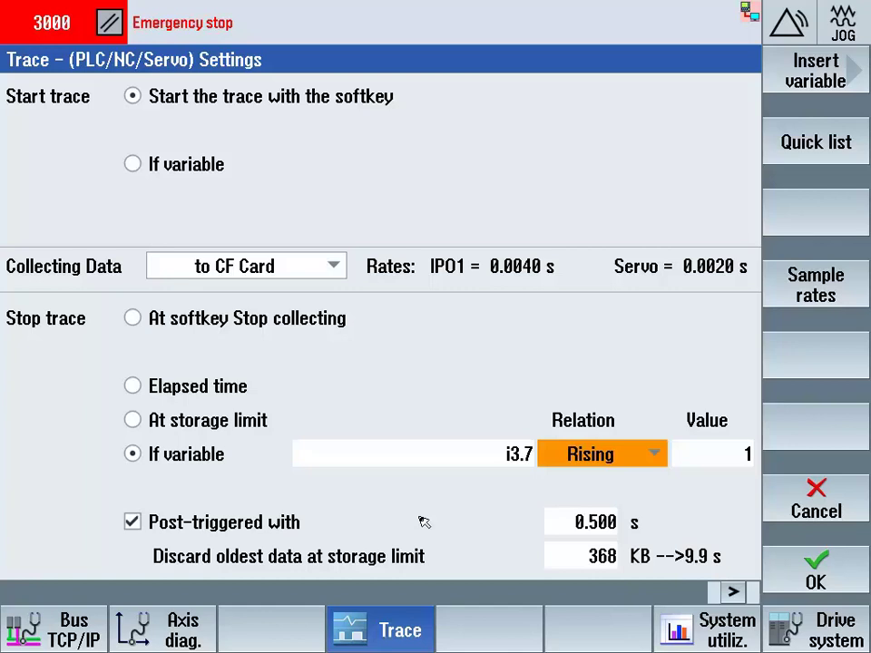
pyautogui.press('Home')
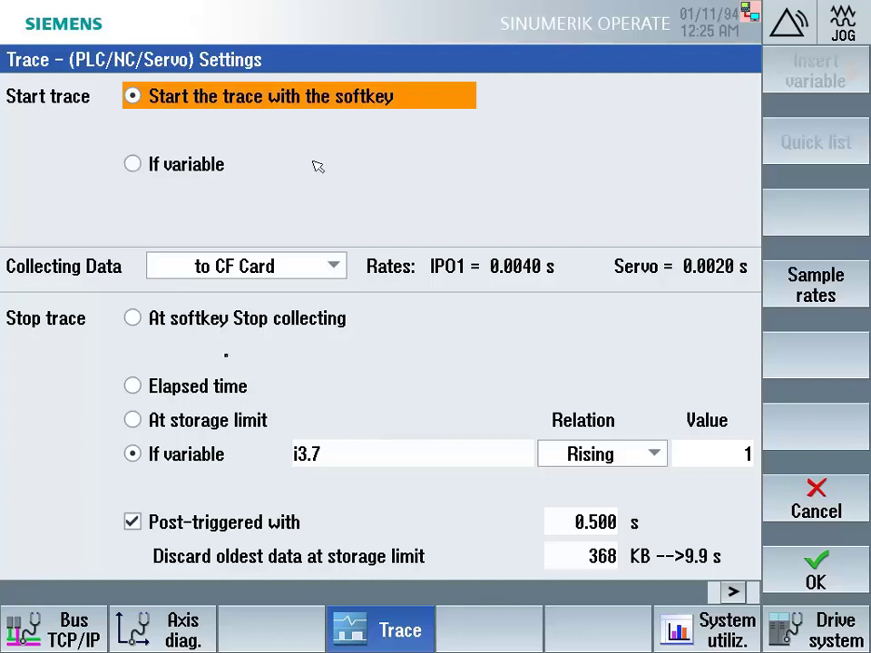
# Set the trace to start on the $AN_SLTRACE variable, and copy that variable into the stop condition
pyautogui.click(207, 166)
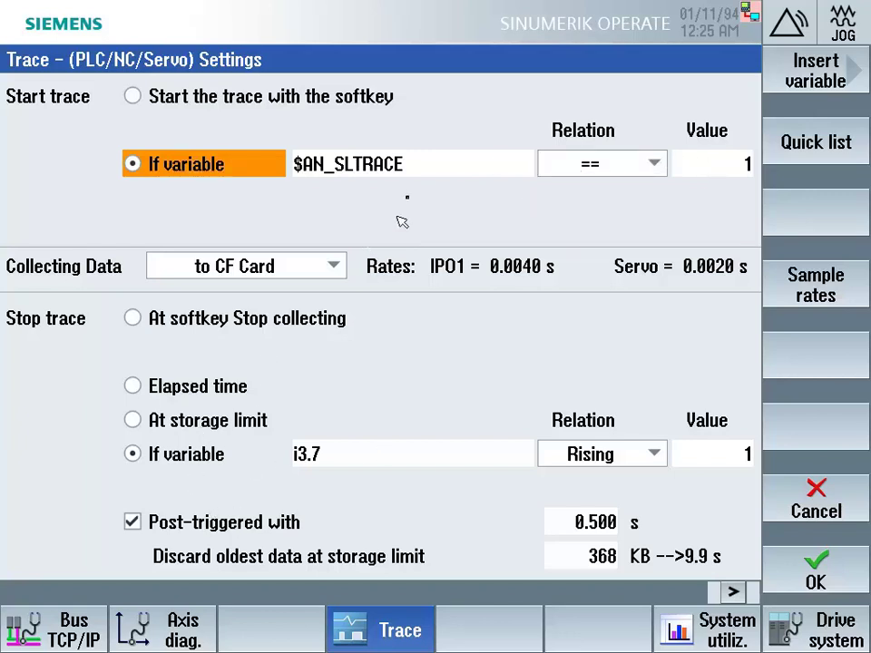
pyautogui.click(377, 163)
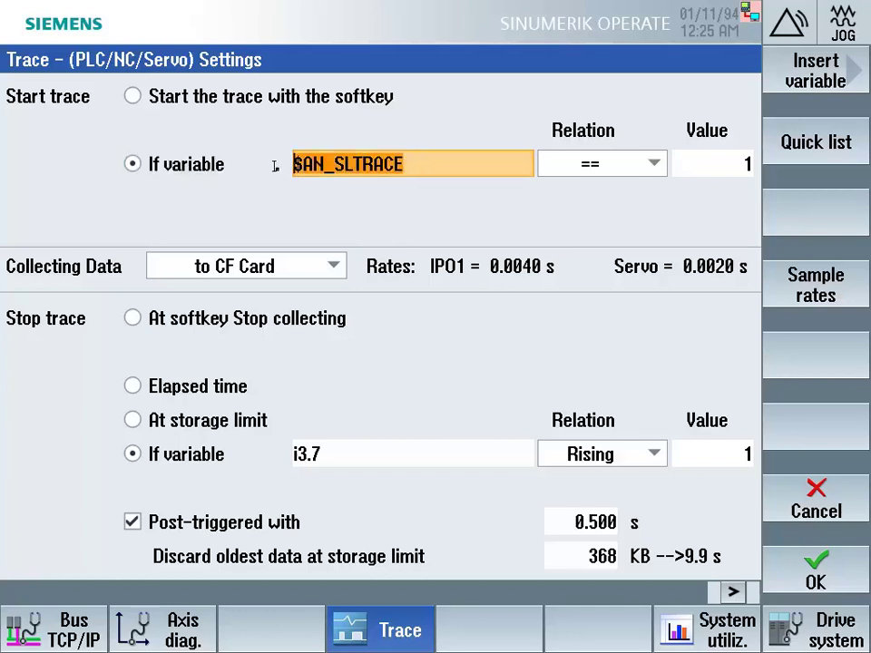
pyautogui.hotkey('ctrl', 'c')
pyautogui.click(352, 459)
pyautogui.hotkey('ctrl', 'v')
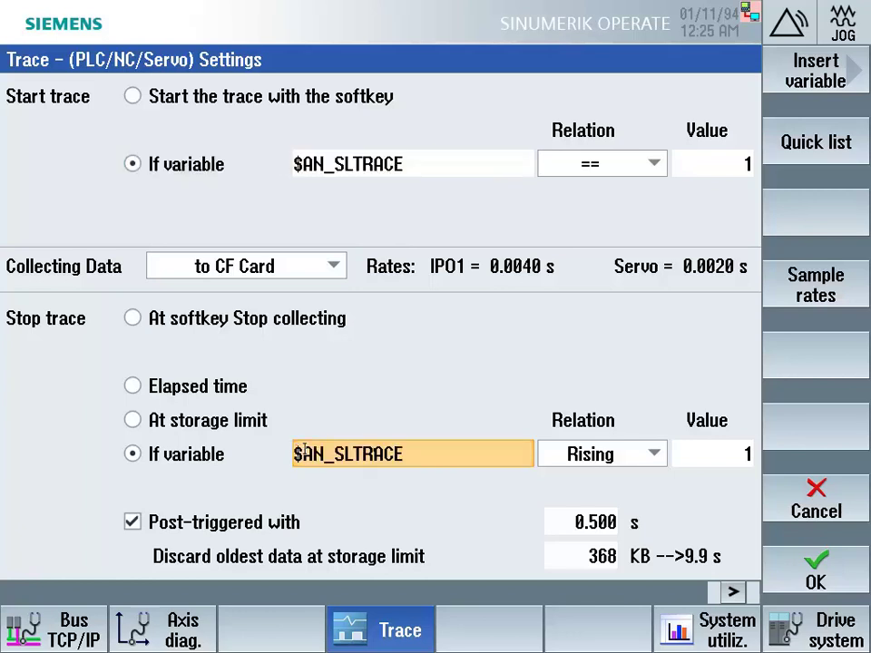
# Set the stop condition's relation to == and its value to 2
pyautogui.click(651, 462)
pyautogui.click(603, 477)
pyautogui.click(705, 444)
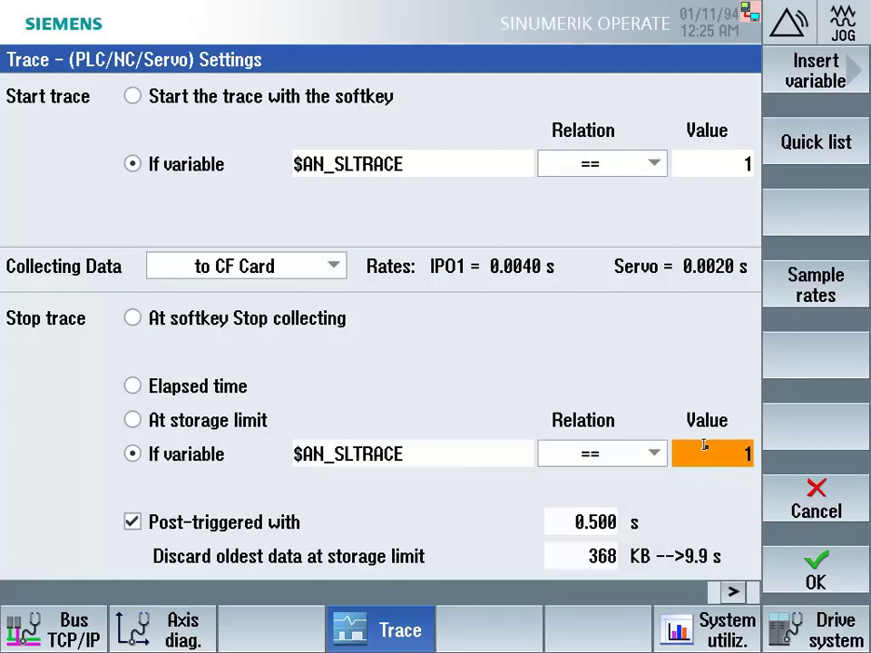
pyautogui.write('2')
pyautogui.press('Return')
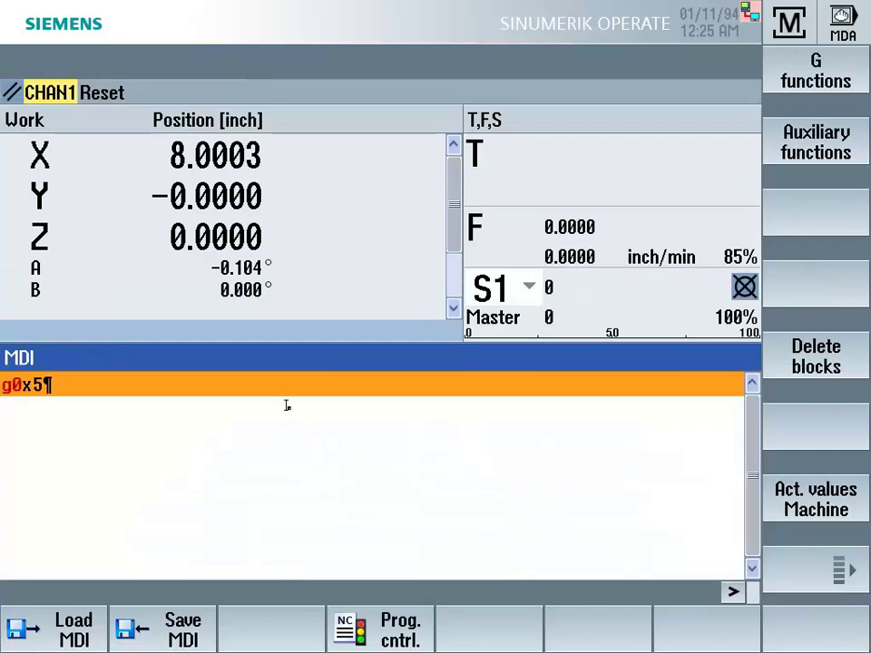
# Clear the existing MDI block and enter $an_SLTRACE=0 as the program's first line
pyautogui.hotkey('ctrl', 'a')
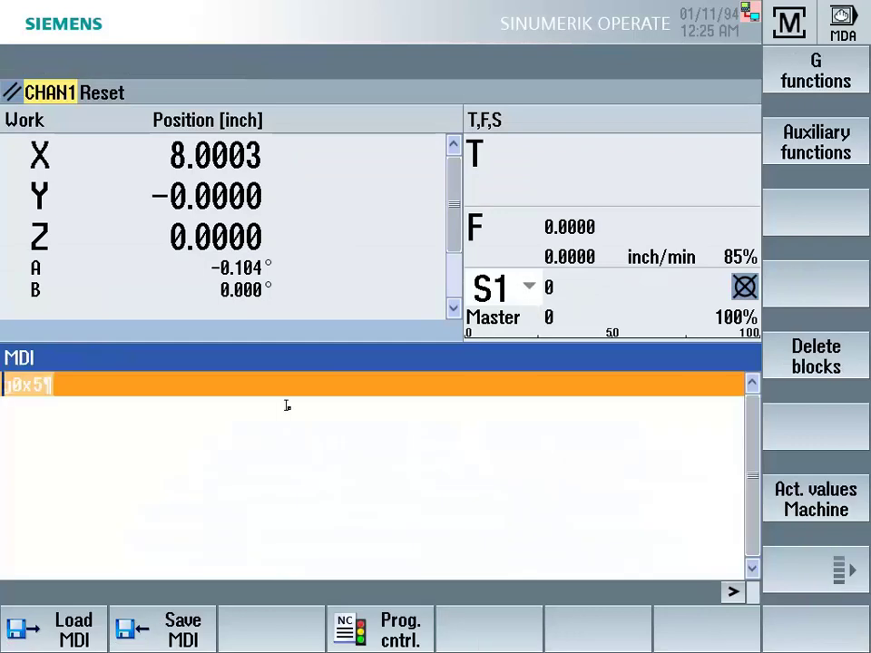
pyautogui.press('Delete')
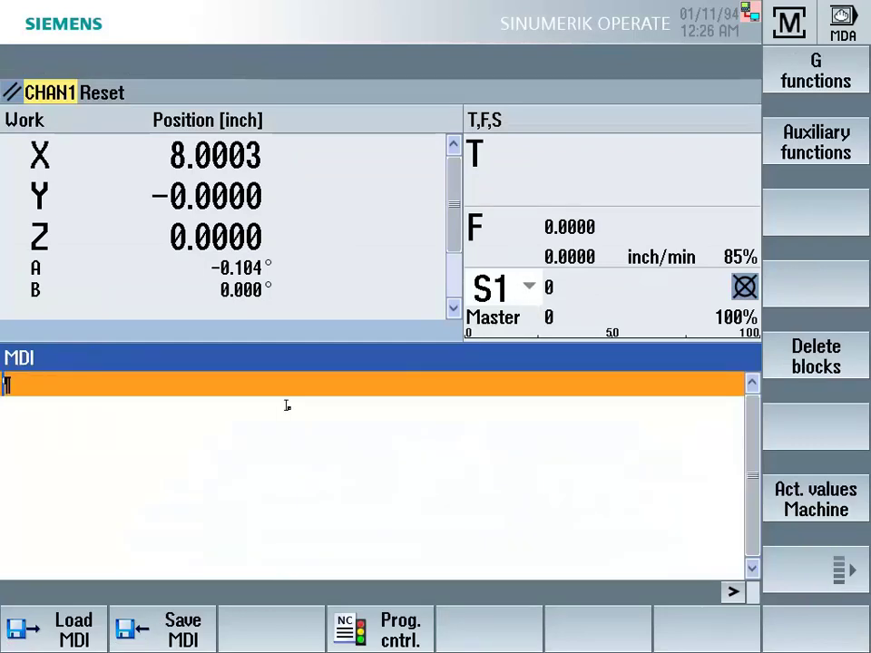
pyautogui.write('$anSLT')
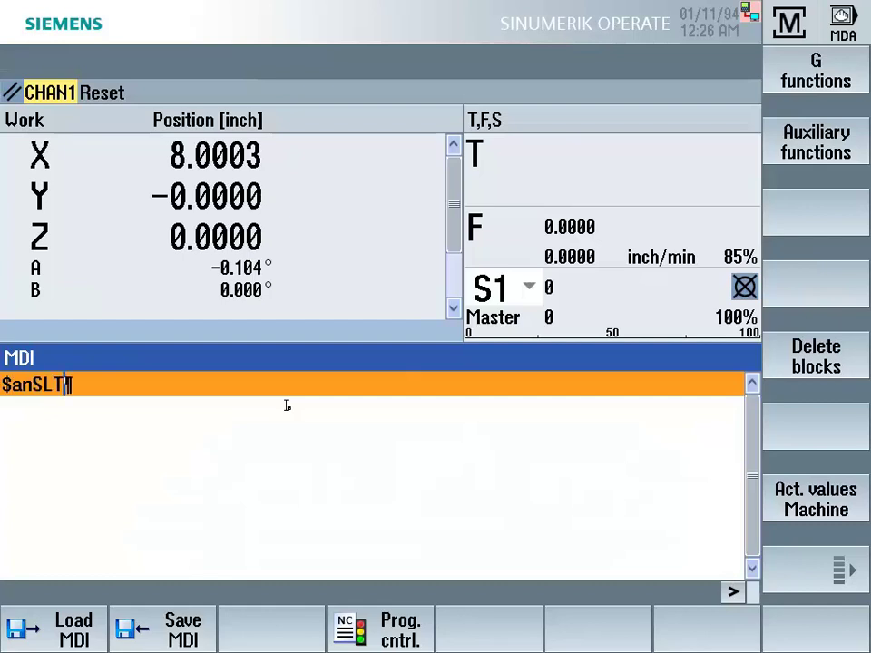
pyautogui.press('BackSpace')
pyautogui.press('BackSpace')
pyautogui.press('BackSpace')
pyautogui.write('_S')
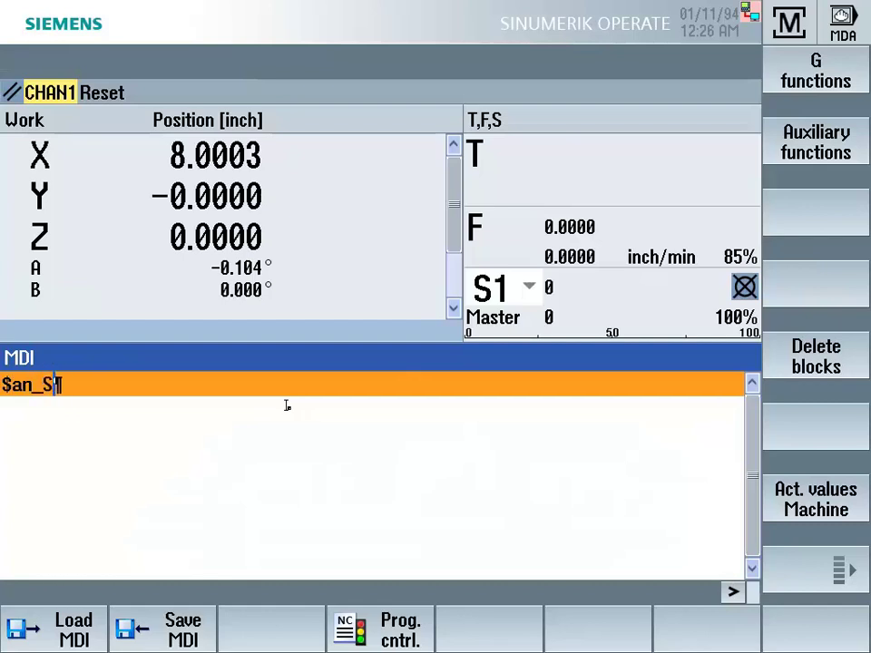
pyautogui.write('LTRACE=0')
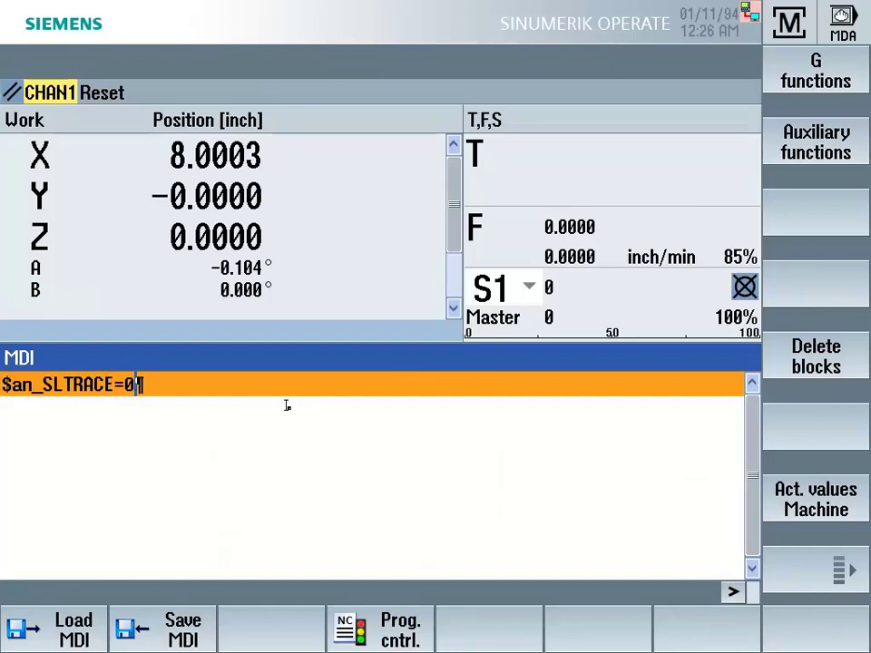
pyautogui.press('Return')
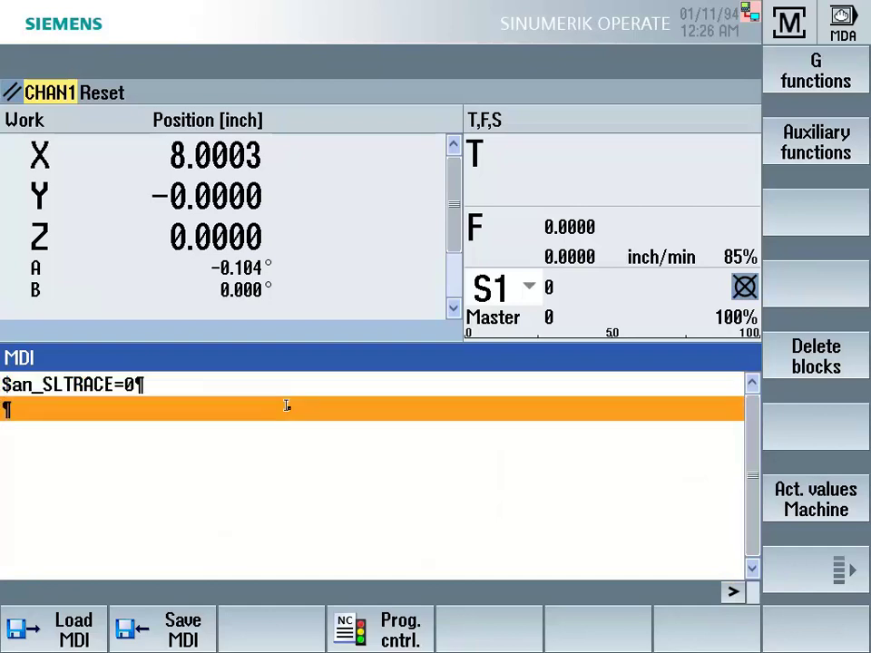
# Leave a blank line and add the rapid move G0X0 to the MDI program
pyautogui.press('Return')
pyautogui.write('G0X0')
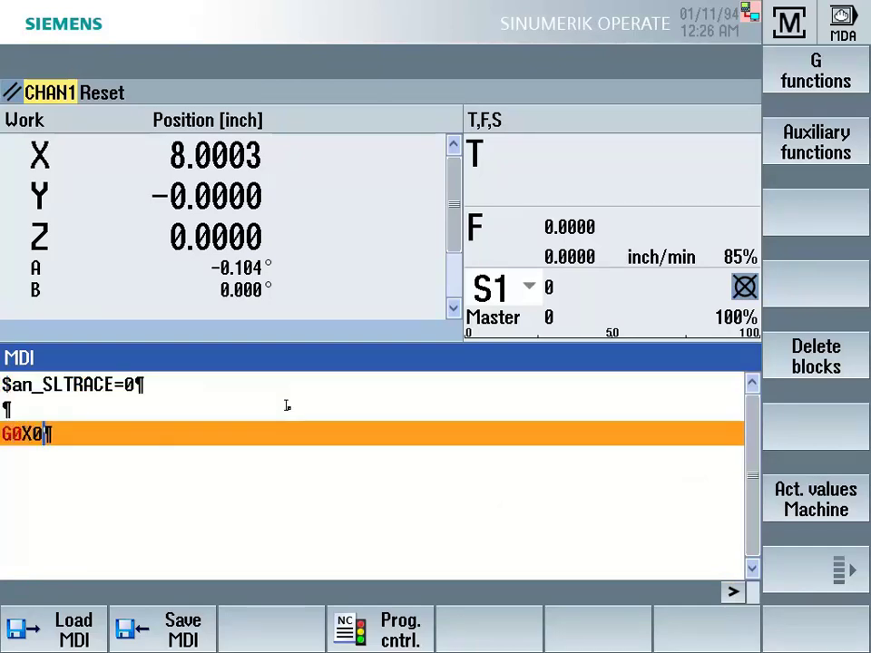
pyautogui.press('Return')
# Copy the $an_SLTRACE=0 line below the G0X0 block and change the copy's value to 1
pyautogui.press('Up')
pyautogui.press('Up')
pyautogui.press('Up')
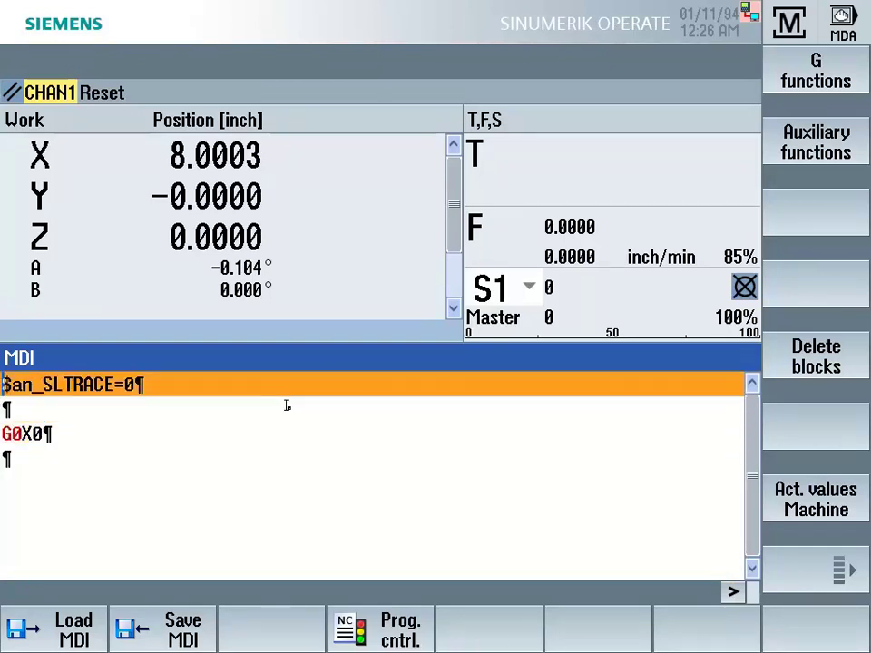
pyautogui.press('Down')
pyautogui.press('Down')
pyautogui.press('Down')
pyautogui.hotkey('ctrl', 'v')
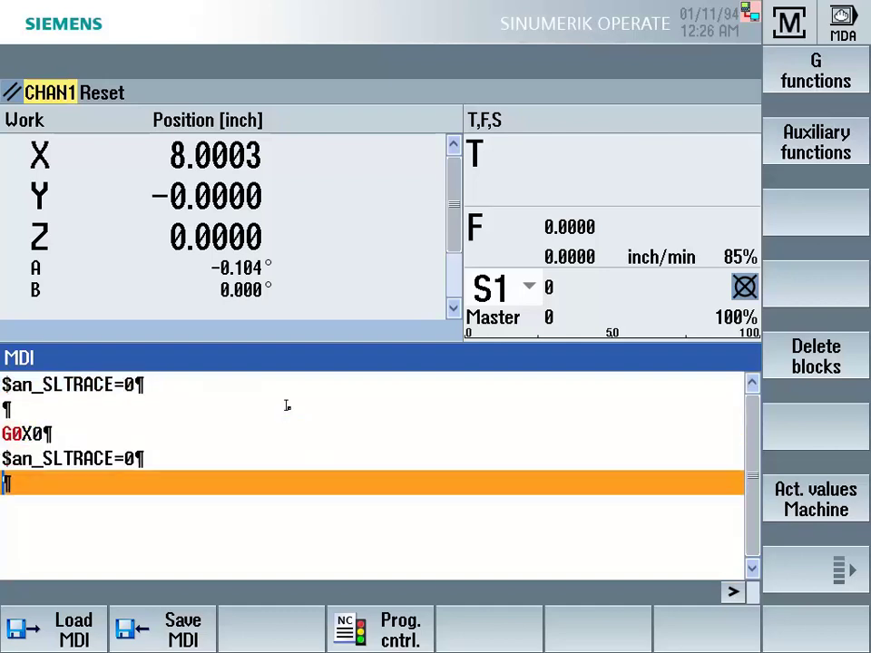
pyautogui.press('Up')
pyautogui.press('End')
pyautogui.press('BackSpace')
pyautogui.write('1')
# Paste another $an_SLTRACE line further down, leaving an empty line above it, and set its value to 2
pyautogui.press('Return')
pyautogui.press('Return')
pyautogui.hotkey('ctrl', 'v')
pyautogui.press('Up')
pyautogui.press('End')
pyautogui.press('BackSpace')
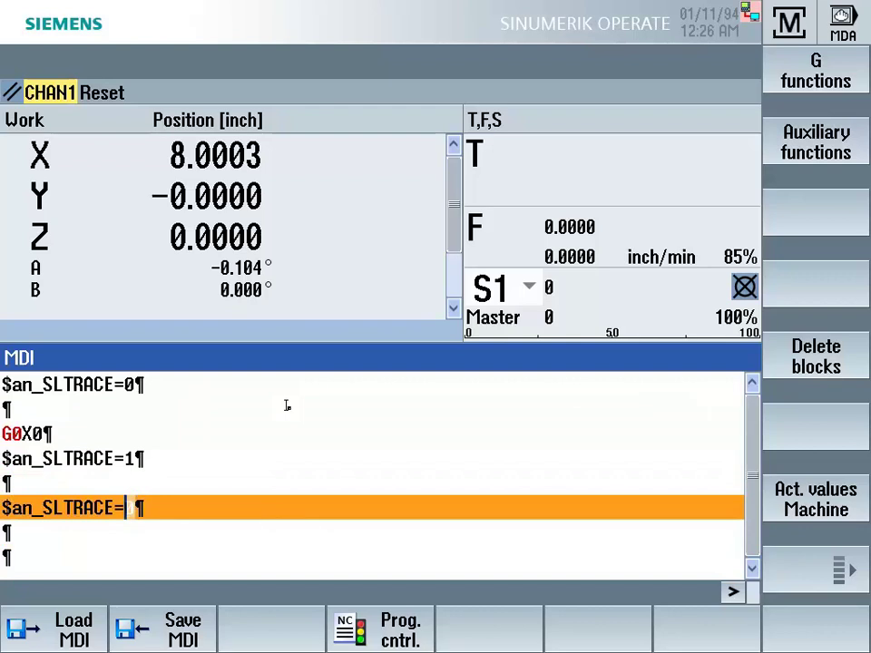
pyautogui.write('2')
# Insert G1F500 X3 on the empty line between the $an_SLTRACE=1 and =2 lines, and end the program with M2
pyautogui.press('Up')
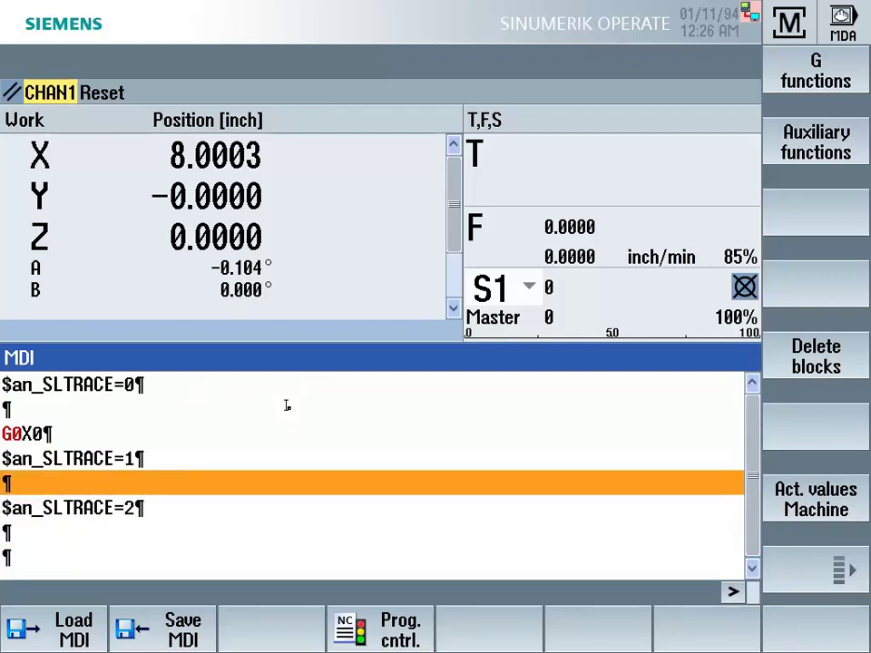
pyautogui.write('G1F500')
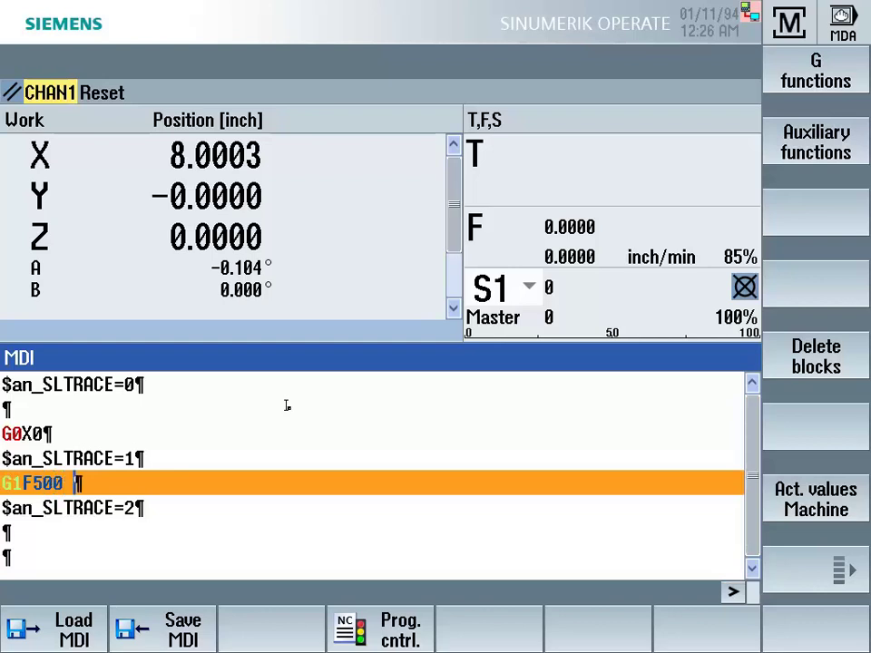
pyautogui.write(' X3')
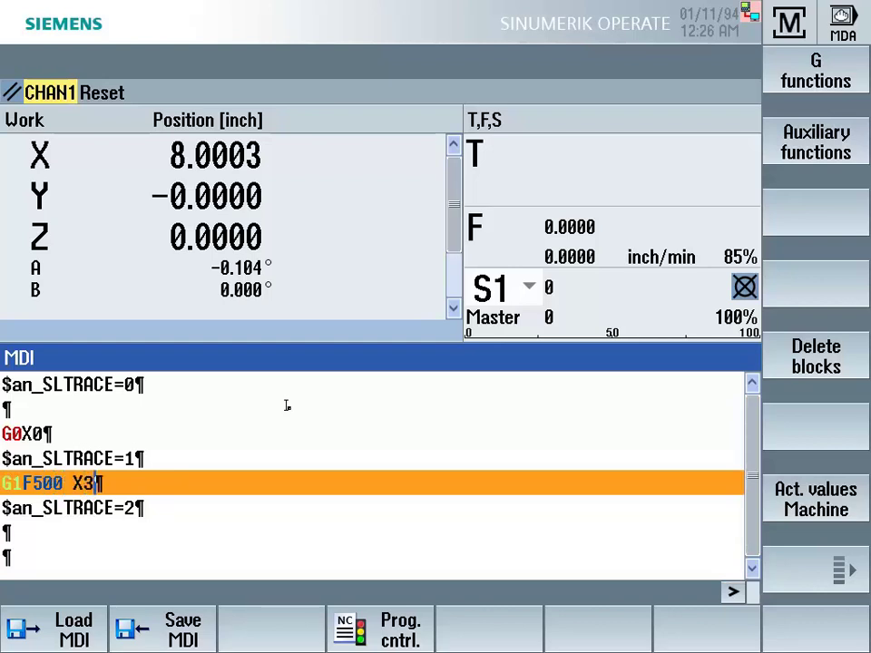
pyautogui.press('Down')
pyautogui.press('Down')
pyautogui.press('Down')
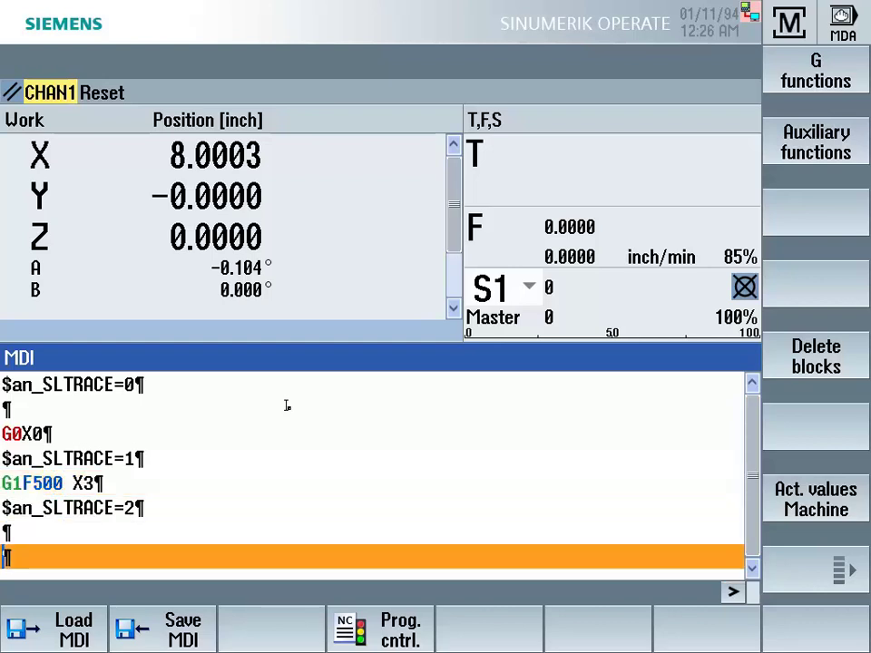
pyautogui.press('Up')
pyautogui.write('M2')
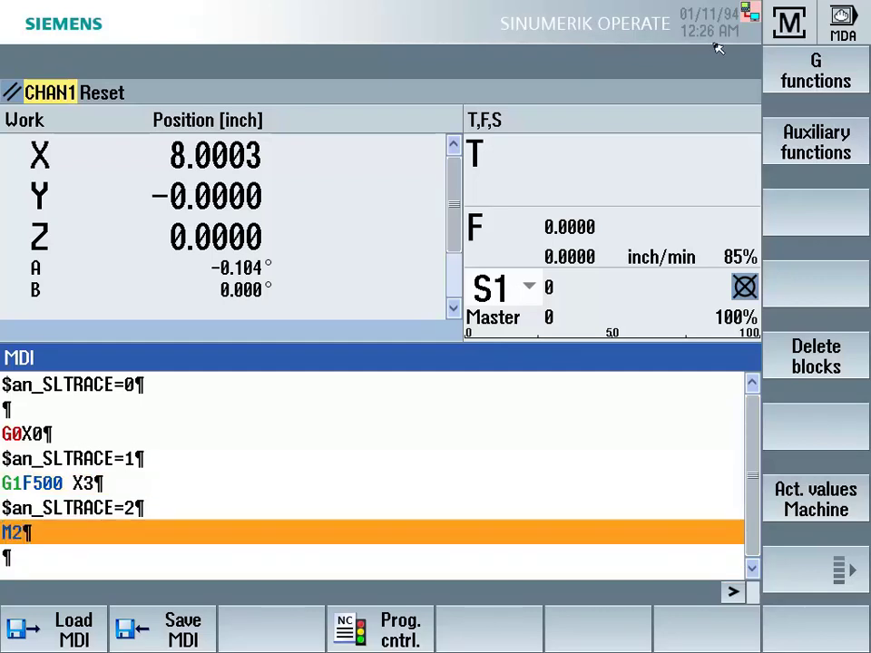
# Return to the trace settings in Diagnostics and make the trace start on the variable $an_SLTRACE
pyautogui.press('F10')
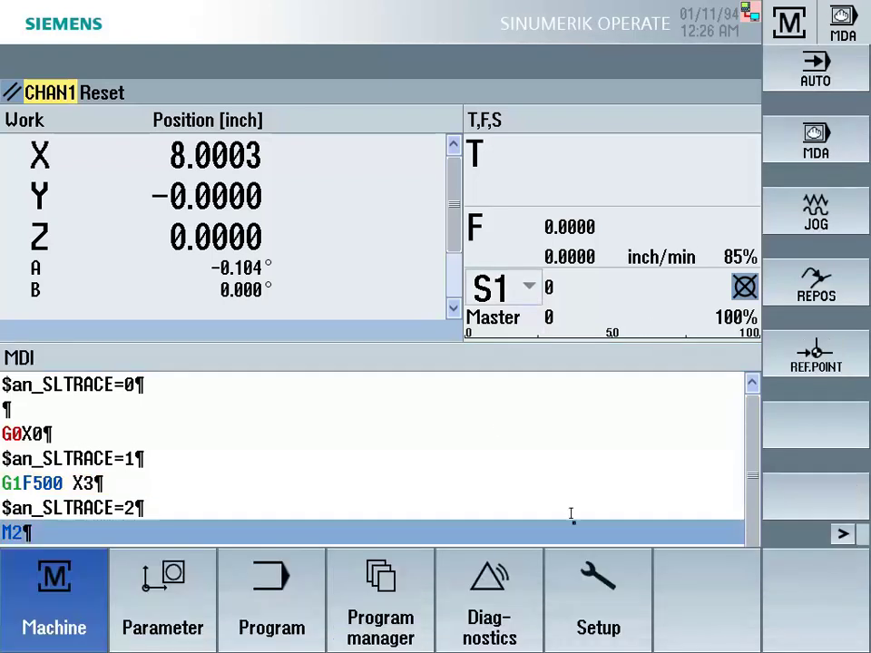
pyautogui.click(490, 591)
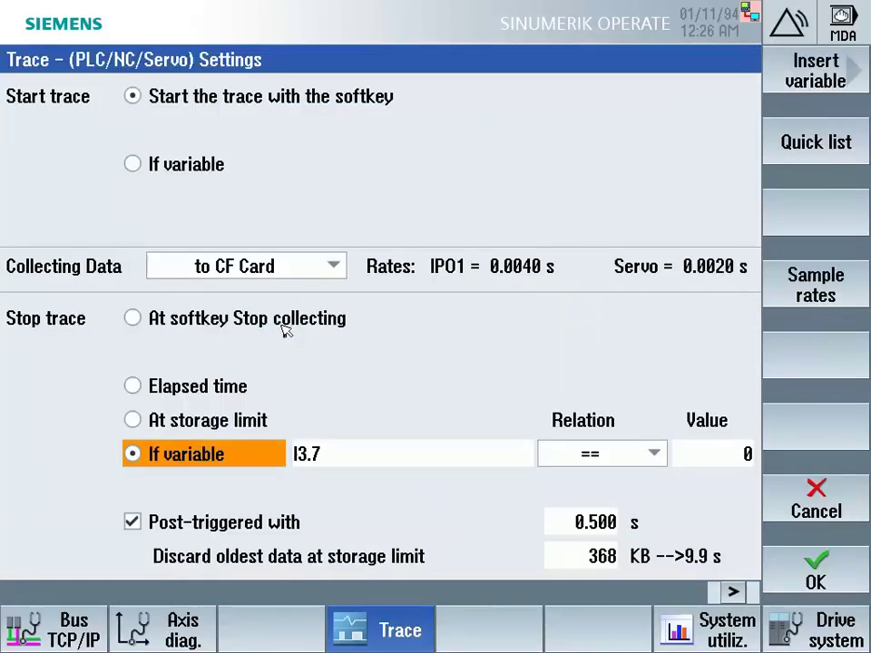
pyautogui.click(214, 169)
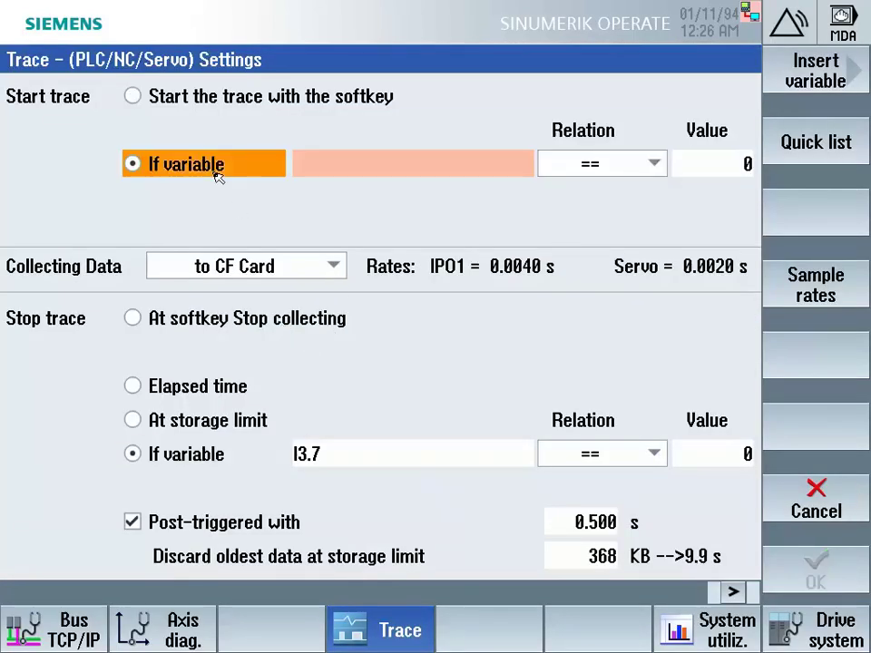
pyautogui.click(375, 164)
pyautogui.click(786, 148)
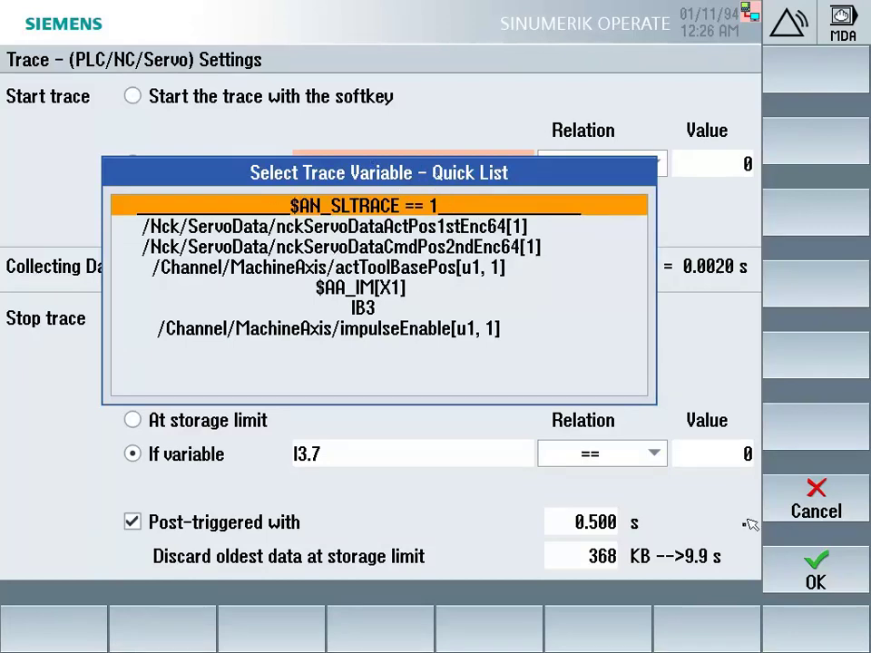
pyautogui.click(816, 499)
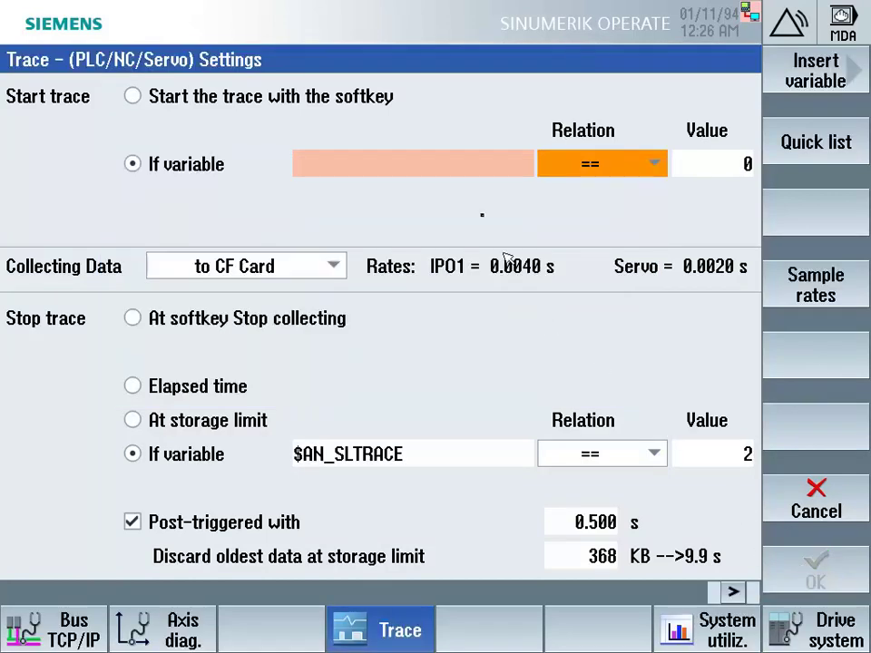
pyautogui.write('$an_SLTRACE=0')
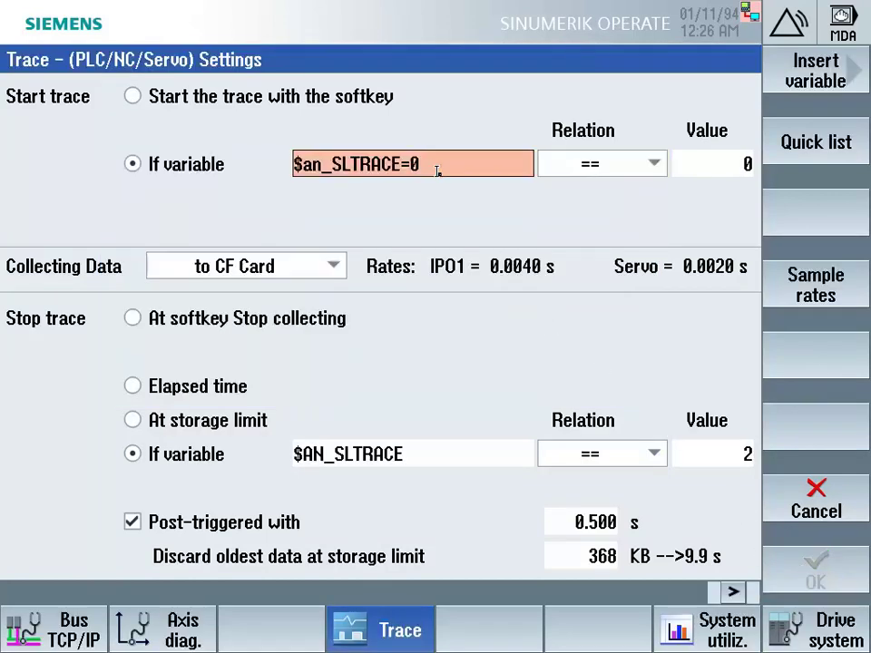
pyautogui.press('Return')
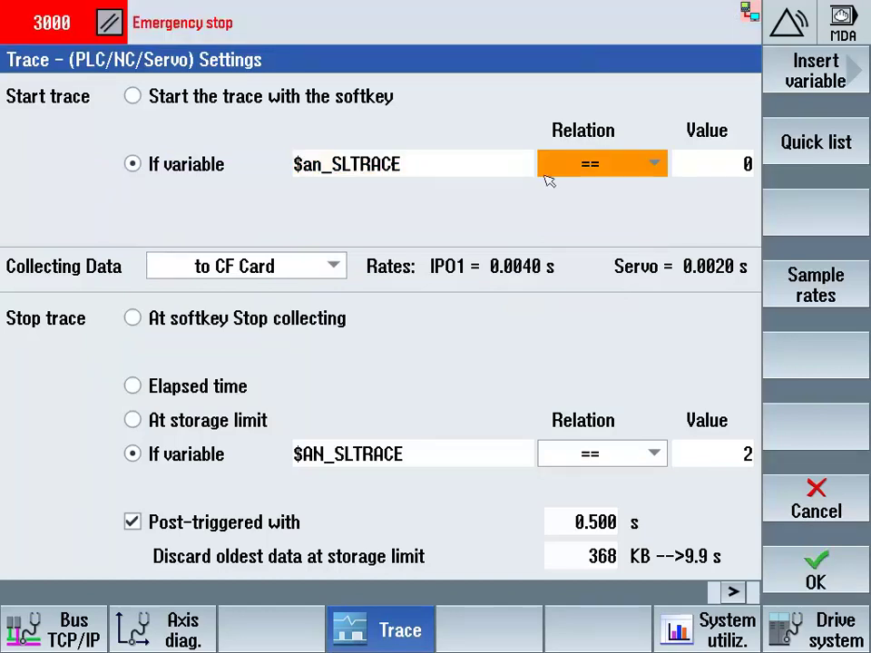
# Set the start condition's value to 1, accept the trace settings and open the trace view
pyautogui.click(612, 172)
pyautogui.click(629, 172)
pyautogui.click(685, 165)
pyautogui.write('1')
pyautogui.press('Return')
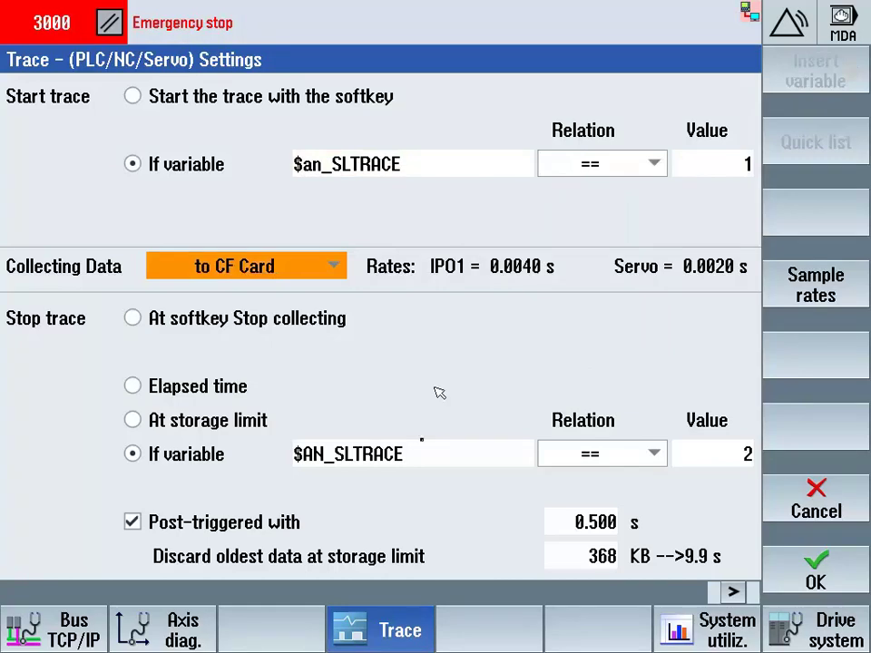
pyautogui.click(818, 561)
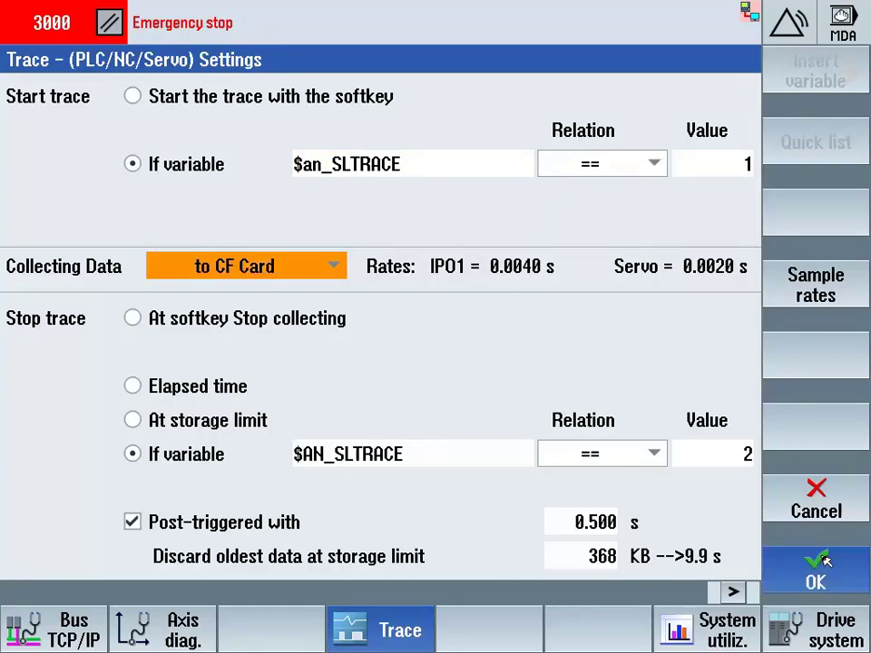
pyautogui.click(789, 305)
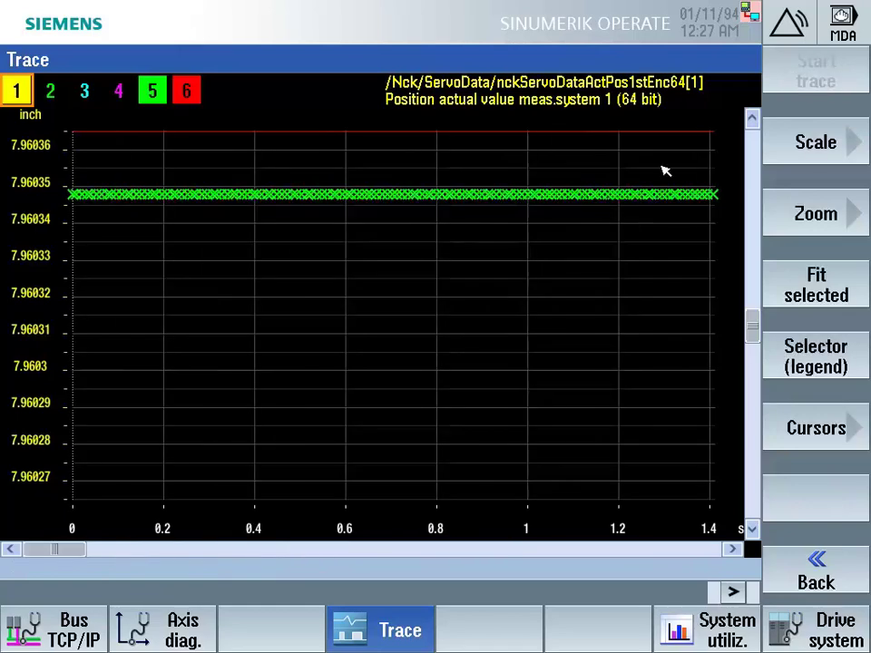
# Review the G1 block of the MDI program on the machine screen and return to the trace graph
pyautogui.press('F10')
pyautogui.press('F10')
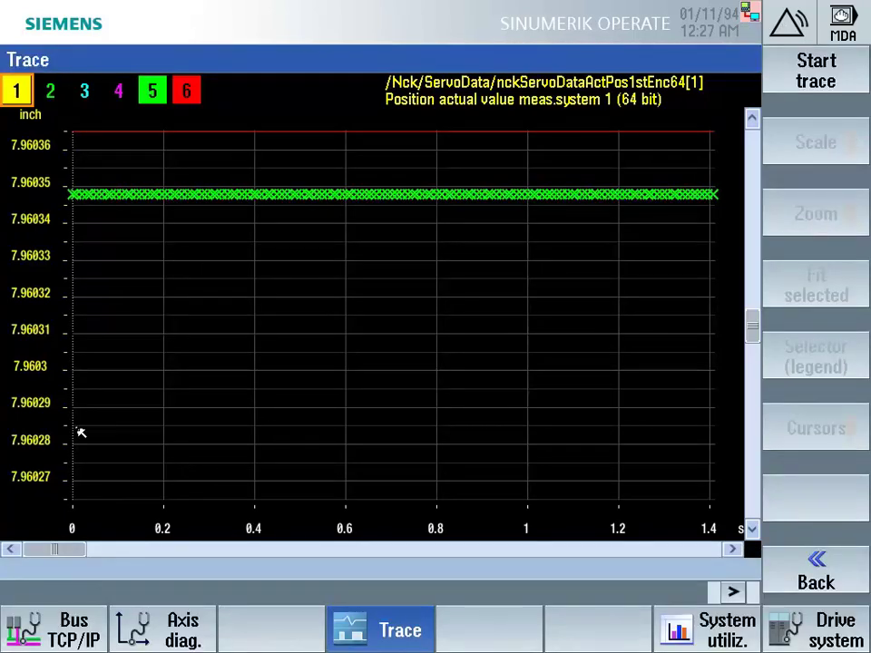
pyautogui.hotkey('shift', 'F10')
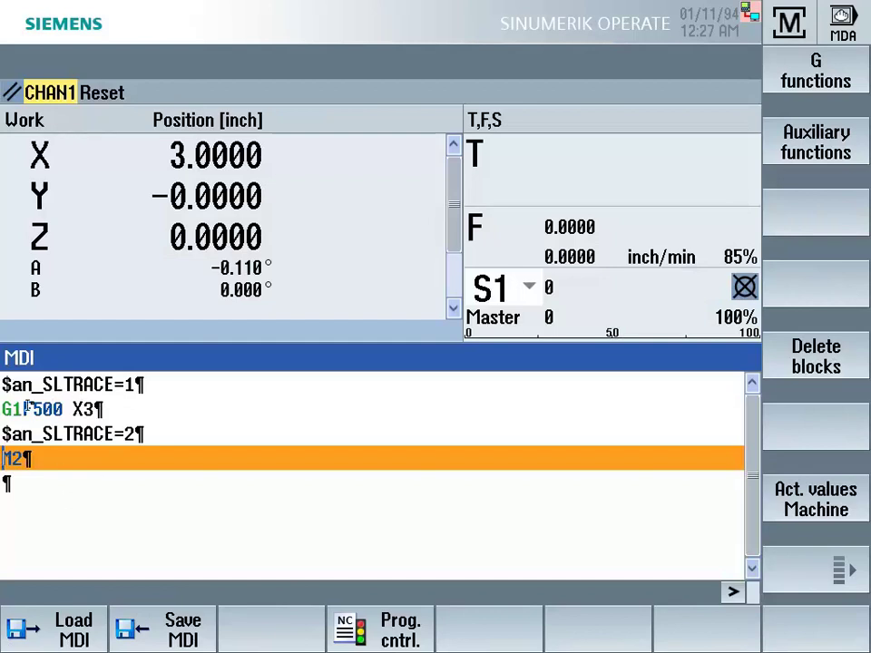
pyautogui.click(182, 415)
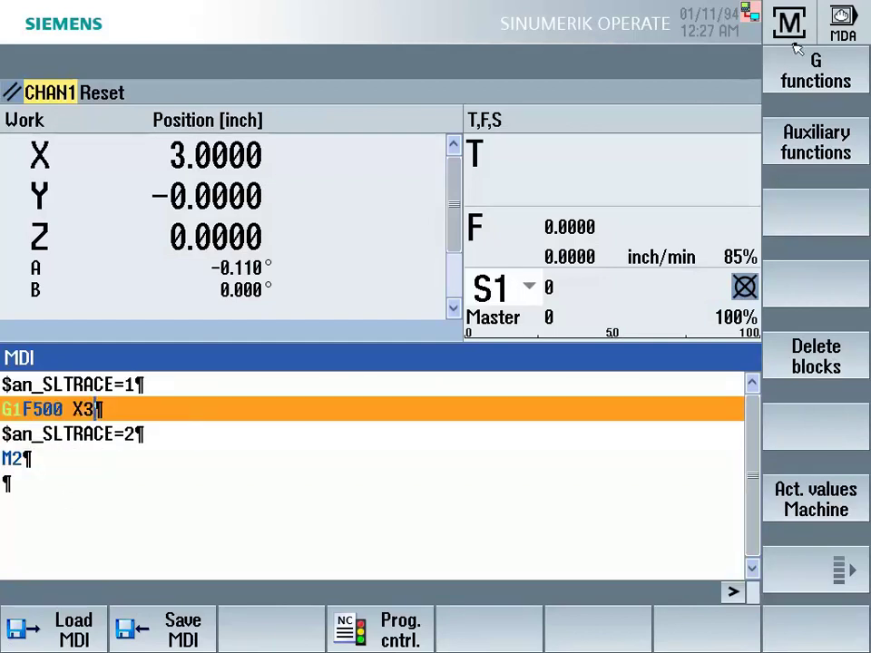
pyautogui.press('F10')
pyautogui.click(487, 595)
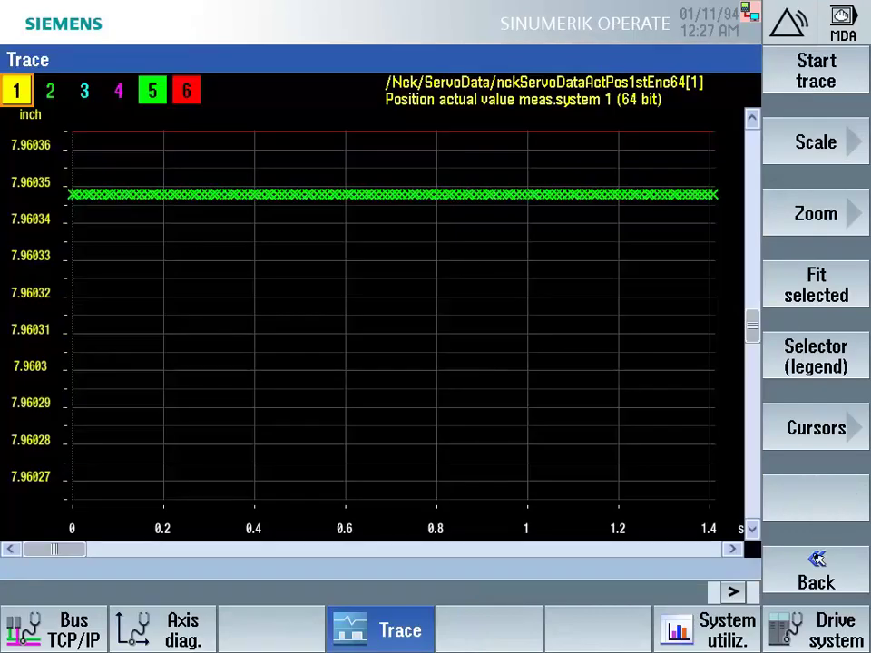
# Show the trace legend, deselect the actual position, PLC: IB3 and impulse enable curves, and fit all curves in the graph
pyautogui.hotkey('shift', 'F5')
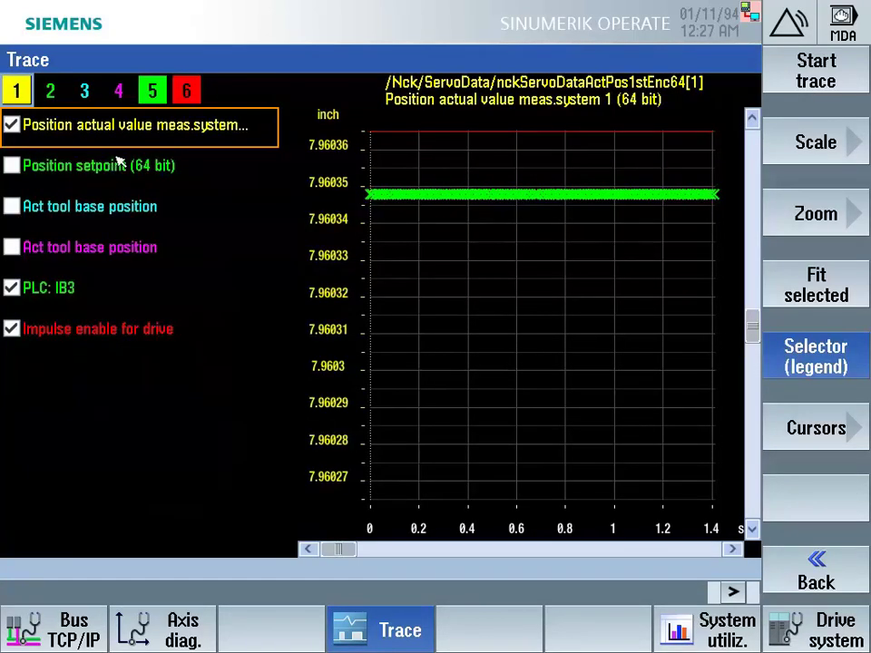
pyautogui.click(136, 126)
pyautogui.click(55, 289)
pyautogui.click(55, 330)
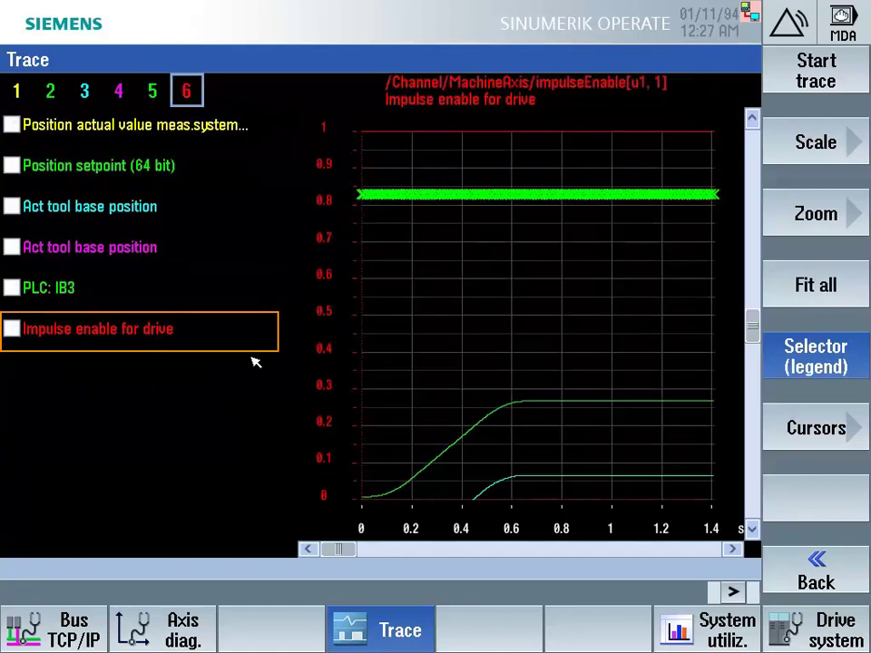
pyautogui.click(815, 306)
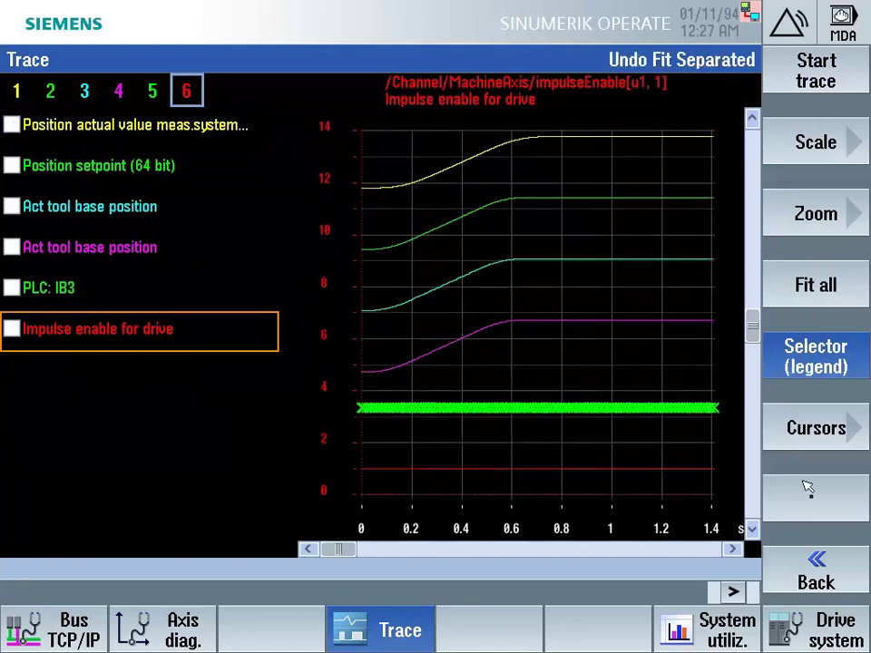
# Reopen the trace graph, view it without the legend, and return to the session's variable list
pyautogui.click(816, 564)
pyautogui.click(789, 286)
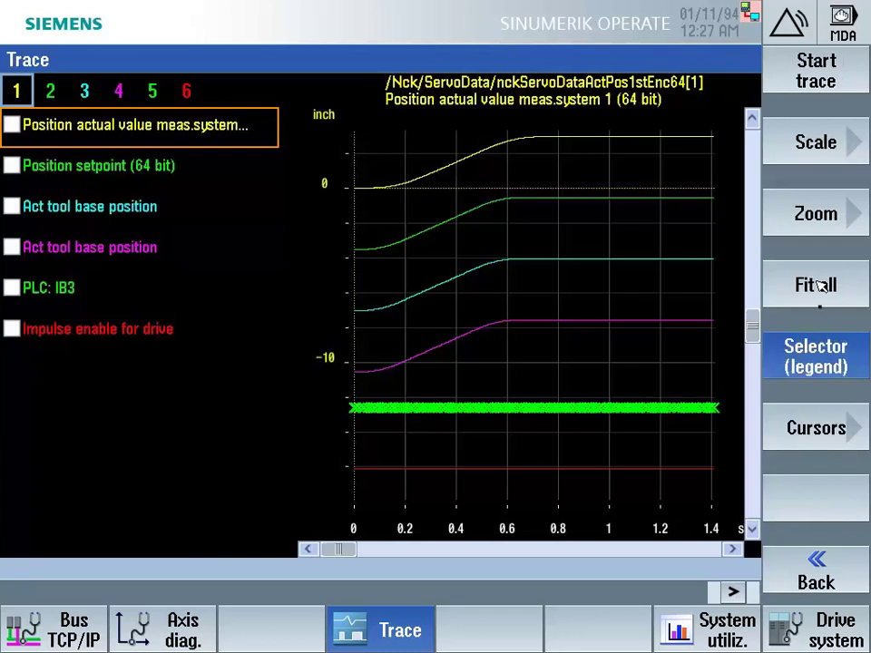
pyautogui.click(833, 344)
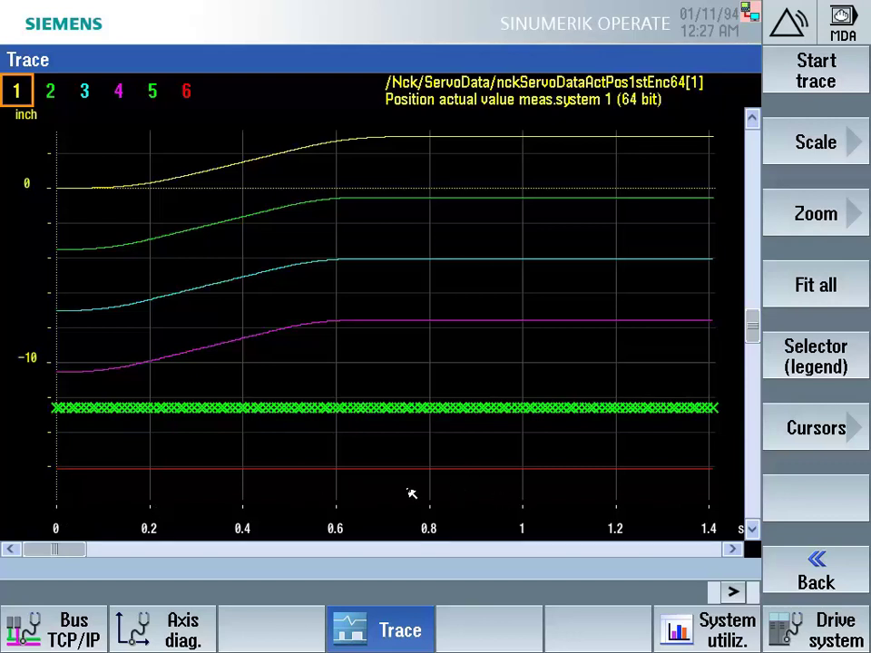
pyautogui.click(816, 572)
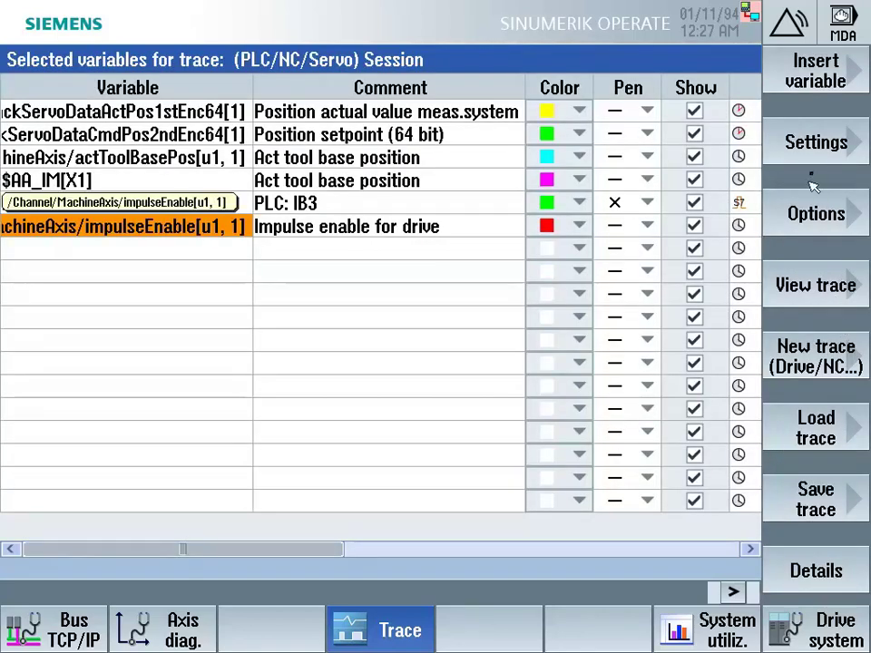
# Examine the trace settings' storage limit for discarding the oldest data and leave without changes
pyautogui.click(810, 145)
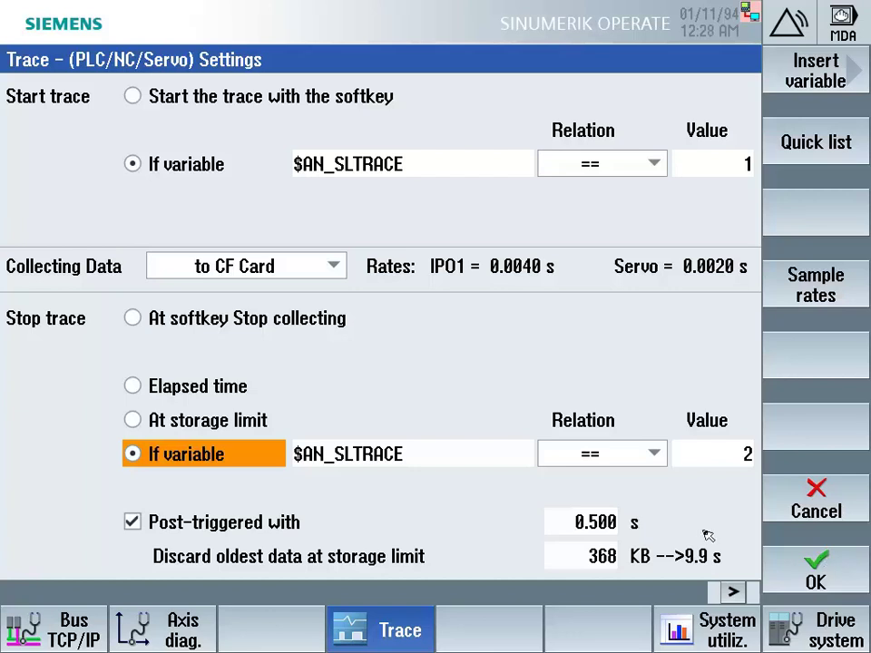
pyautogui.click(621, 555)
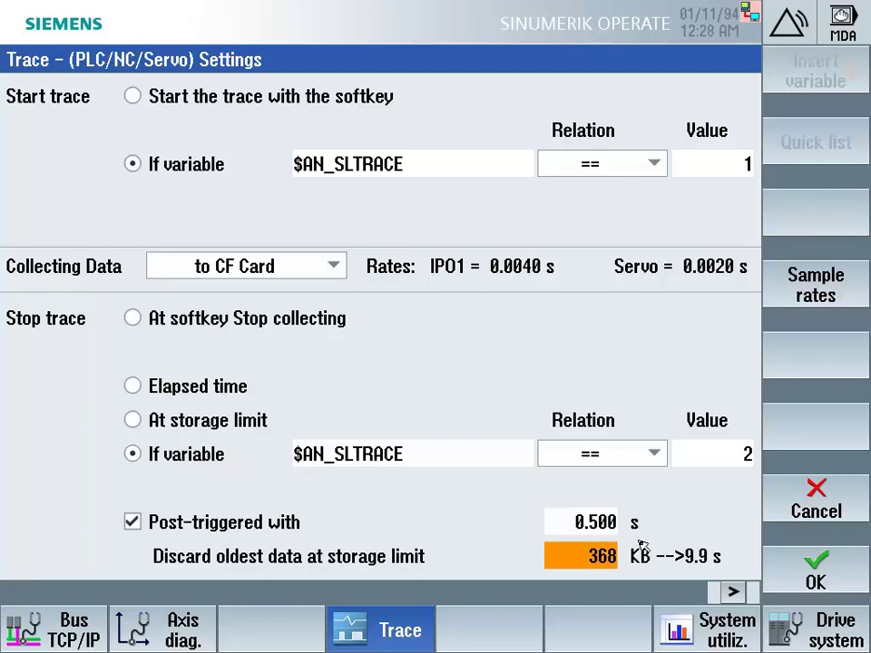
pyautogui.click(826, 514)
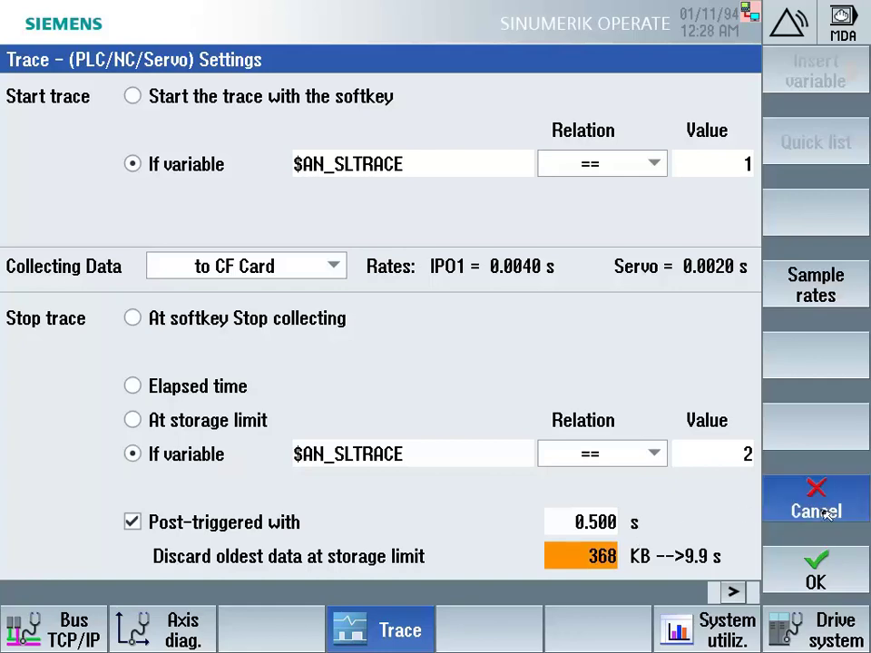
# Enable storing the trace file in both formats (*.xml;*.csv) in the trace options and accept
pyautogui.click(825, 225)
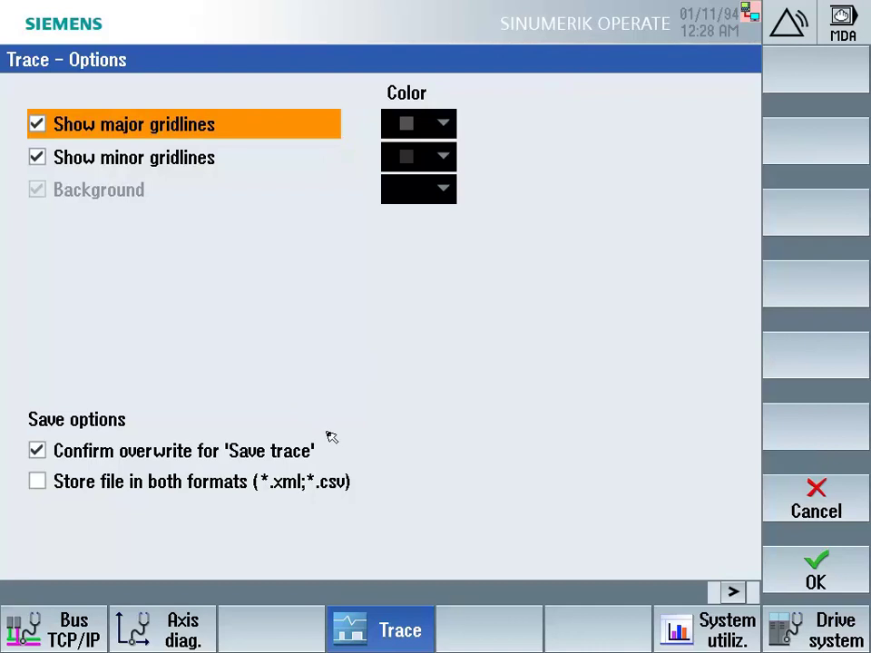
pyautogui.click(189, 480)
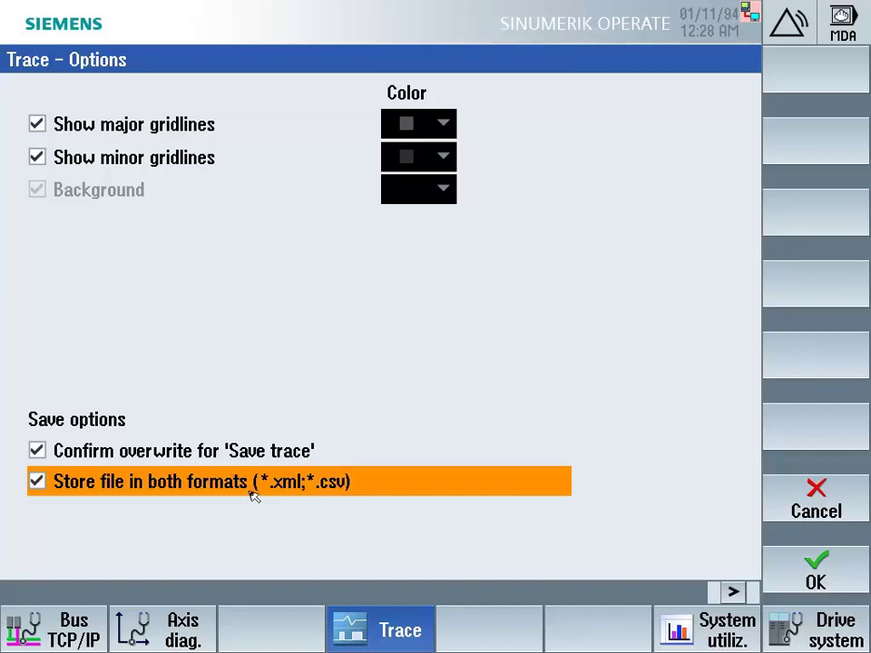
pyautogui.click(814, 572)
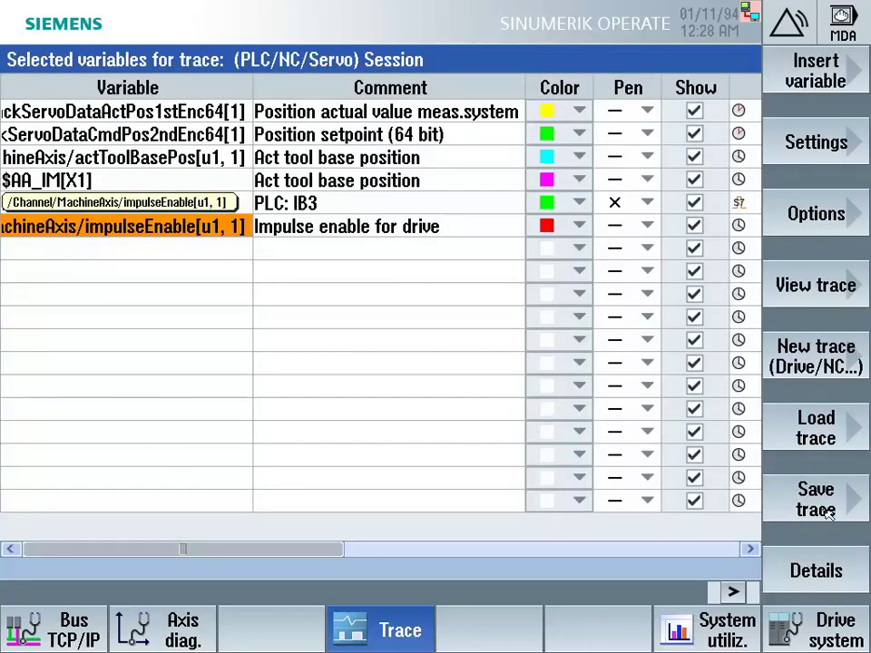
# Save the trace with variables, settings and traced values under the file name DEMO
pyautogui.click(816, 500)
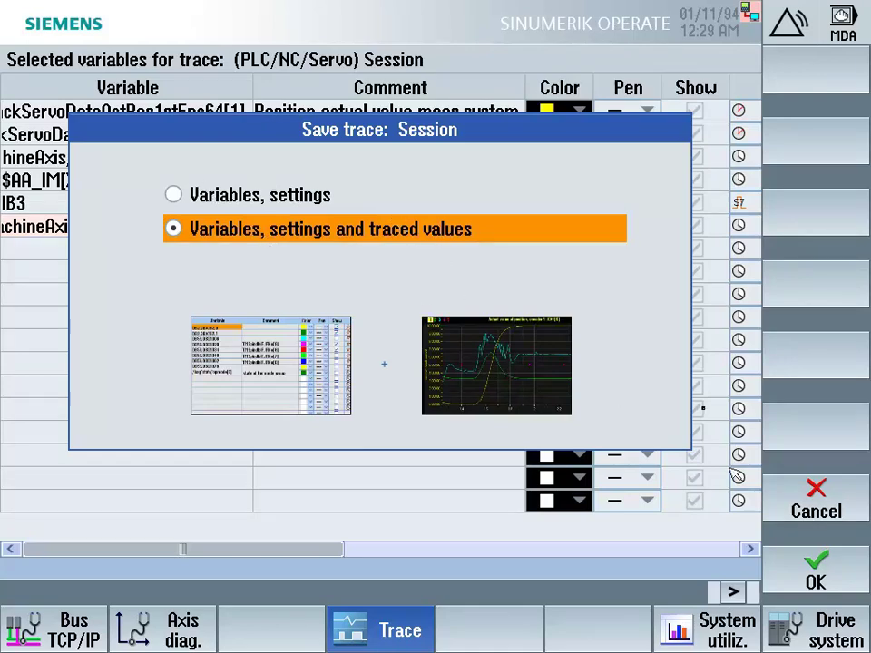
pyautogui.click(834, 575)
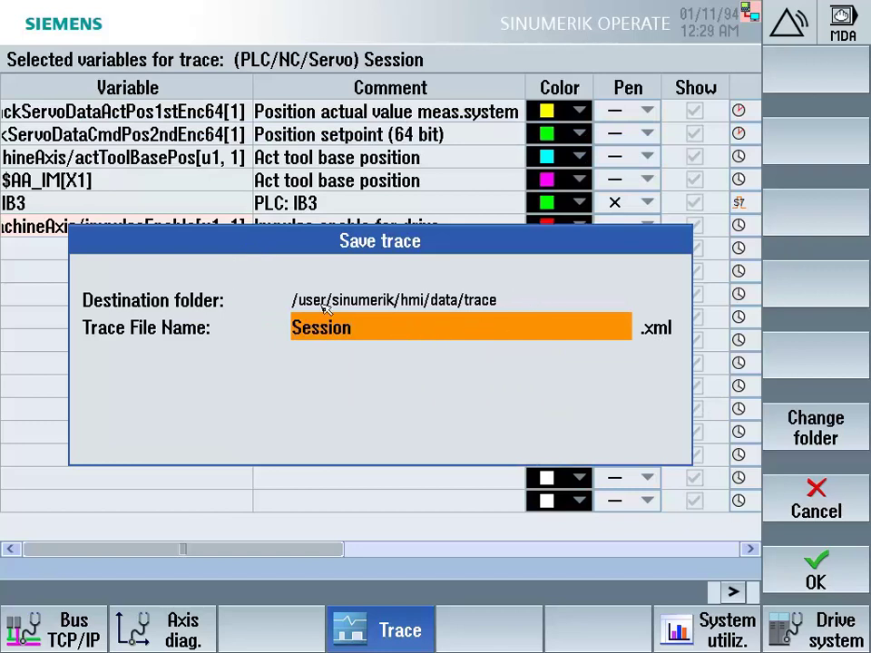
pyautogui.click(377, 329)
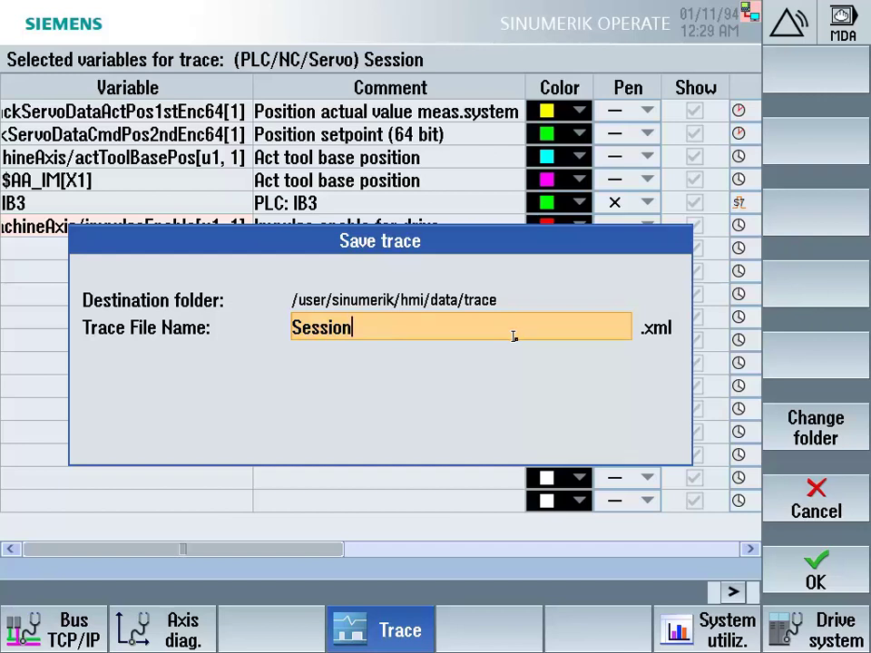
pyautogui.press('BackSpace')
pyautogui.press('BackSpace')
pyautogui.press('BackSpace')
pyautogui.press('BackSpace')
pyautogui.press('BackSpace')
pyautogui.press('BackSpace')
pyautogui.press('BackSpace')
pyautogui.write('DEMO')
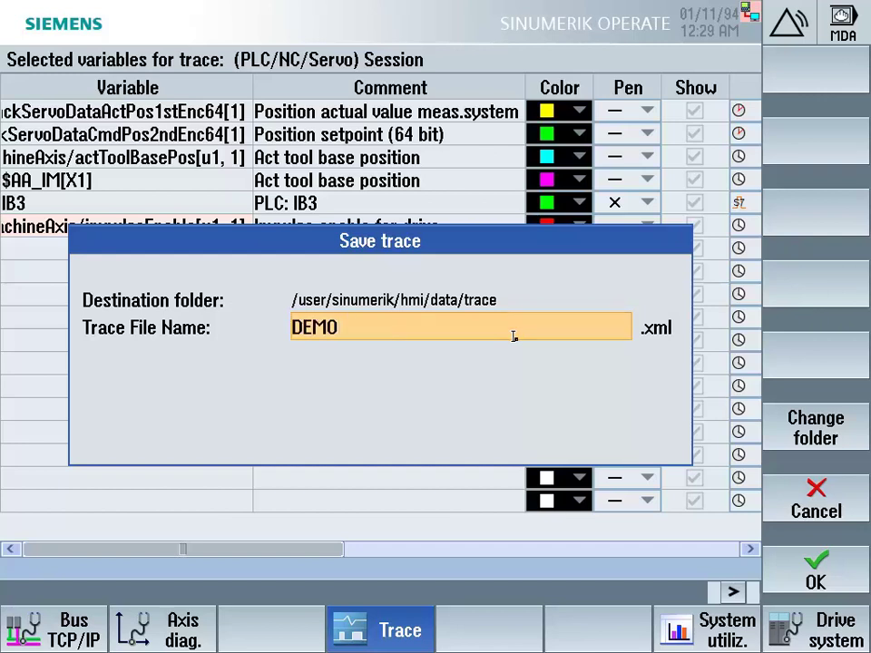
pyautogui.press('Return')
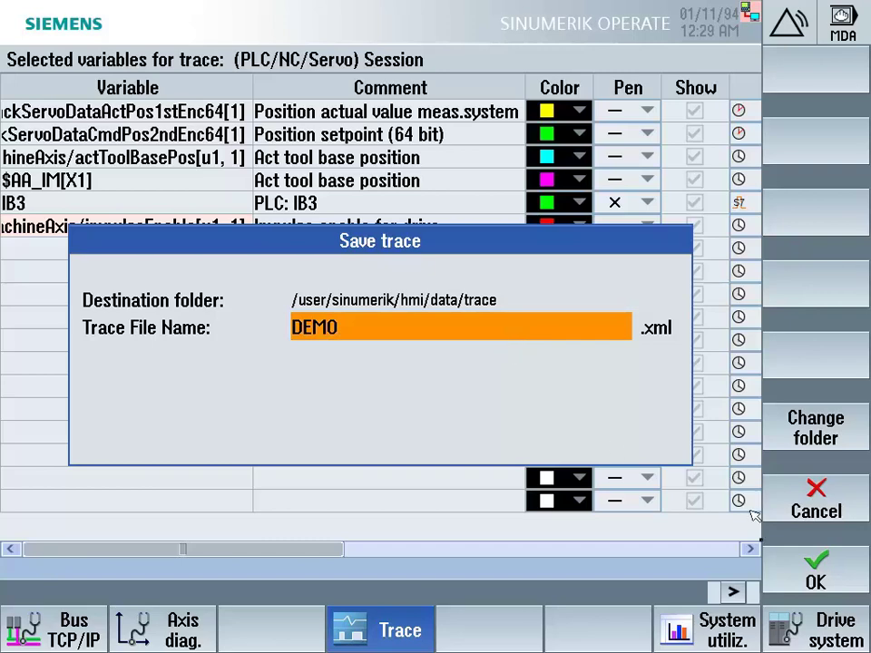
pyautogui.click(776, 570)
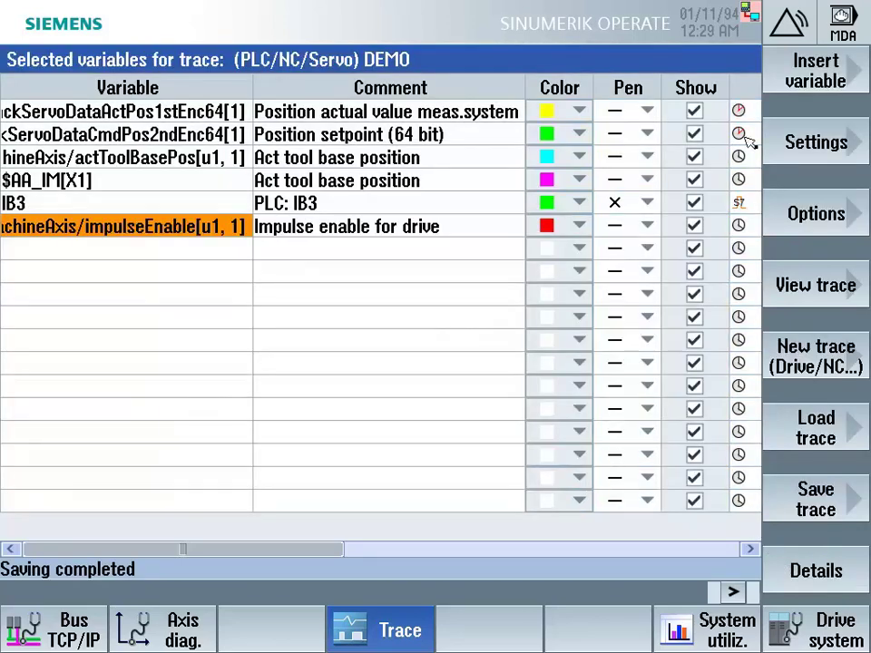
# Switch to the setup area and open the system data file tree
pyautogui.click(789, 29)
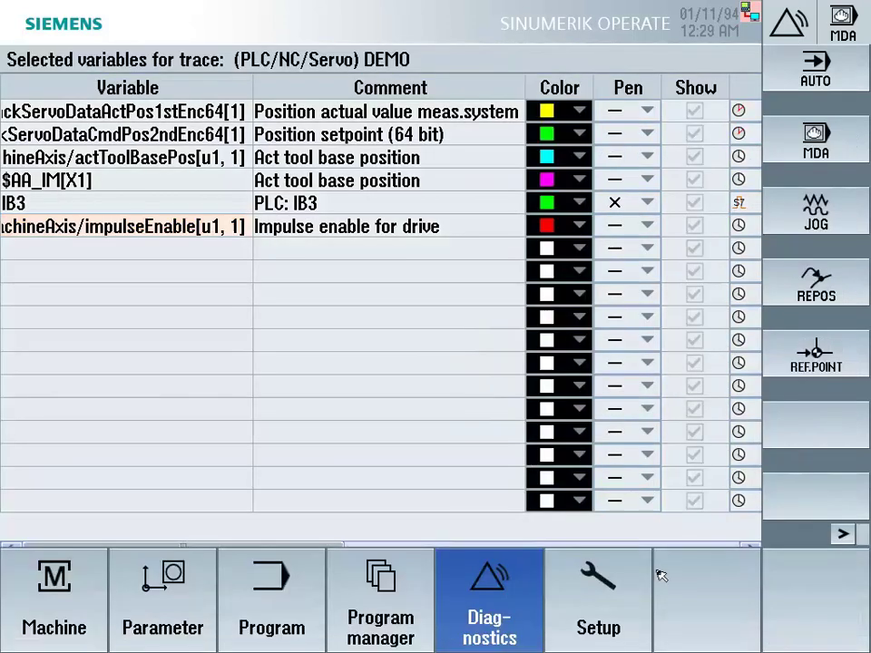
pyautogui.click(623, 608)
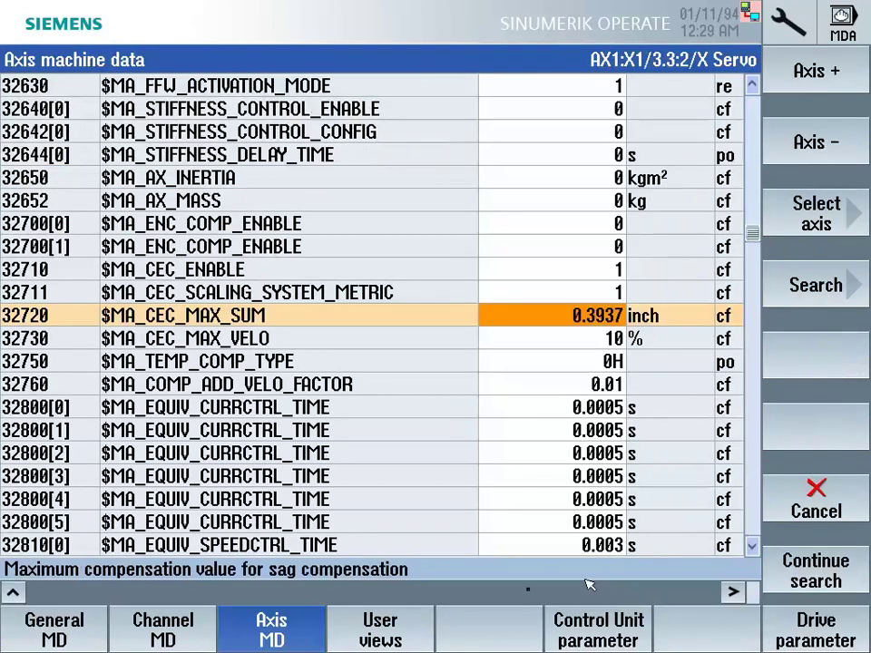
pyautogui.click(13, 595)
pyautogui.click(642, 641)
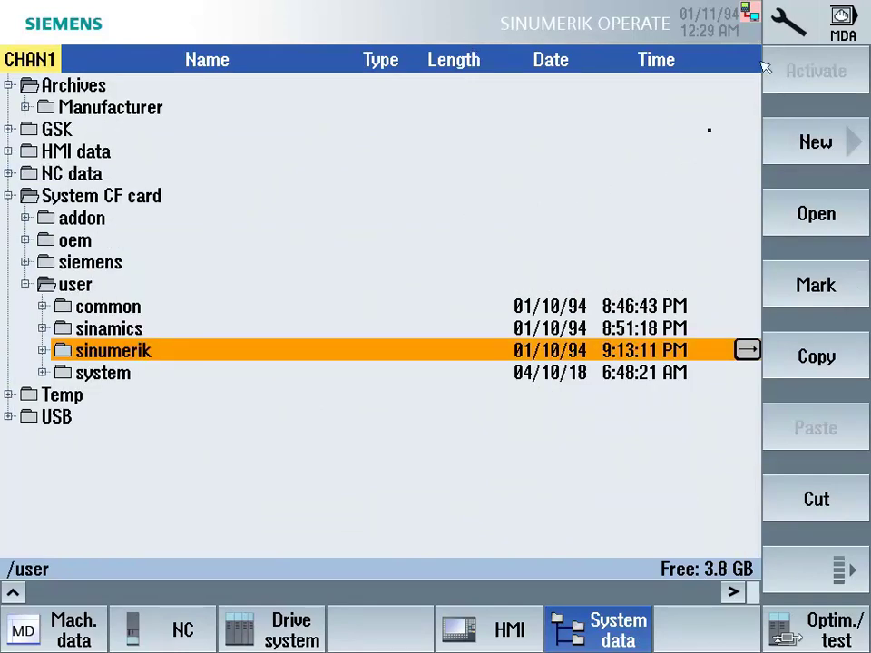
# Return to the DEMO trace and reopen the save dialog to check its destination folder
pyautogui.press('F10')
pyautogui.click(521, 577)
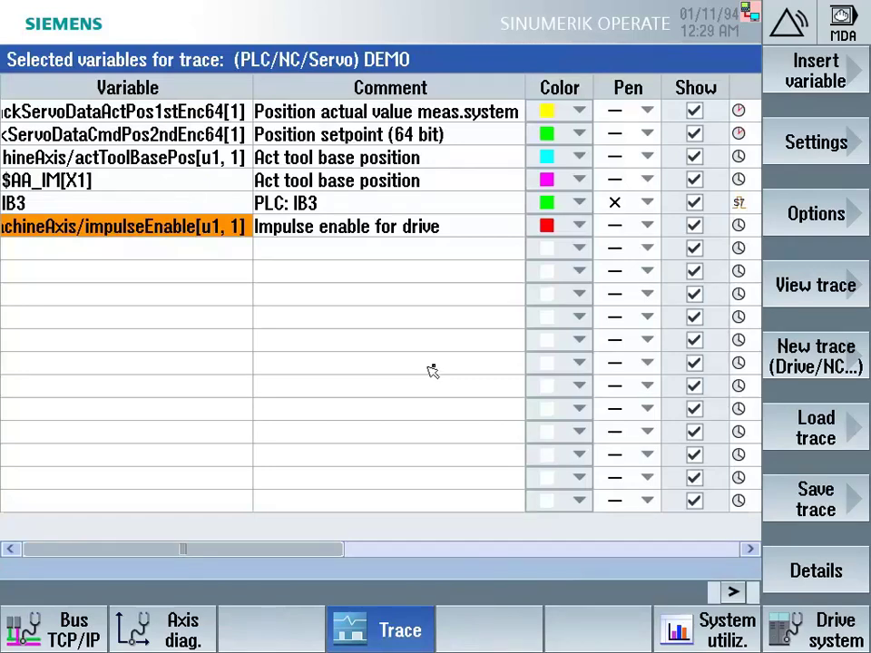
pyautogui.click(816, 500)
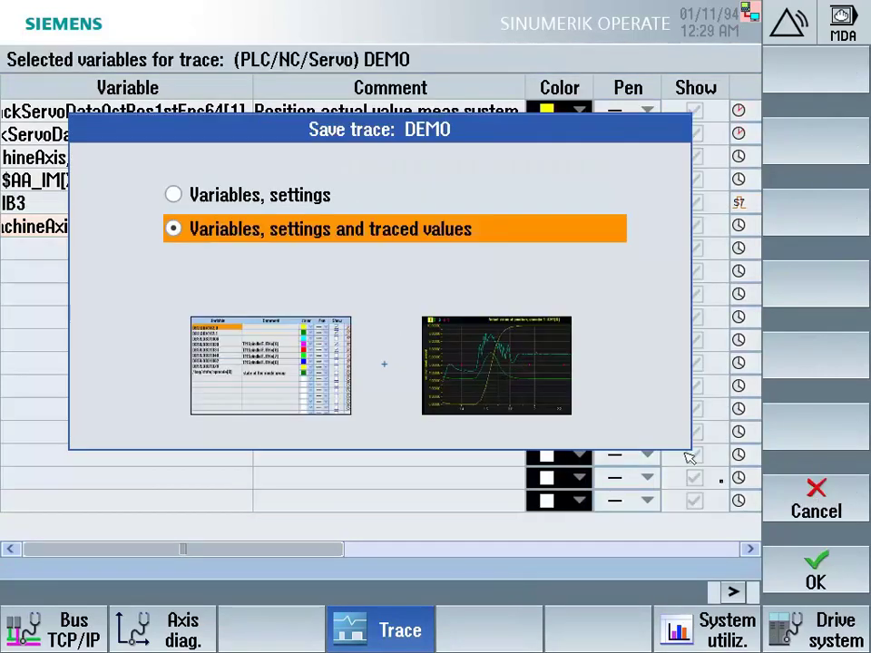
pyautogui.press('Return')
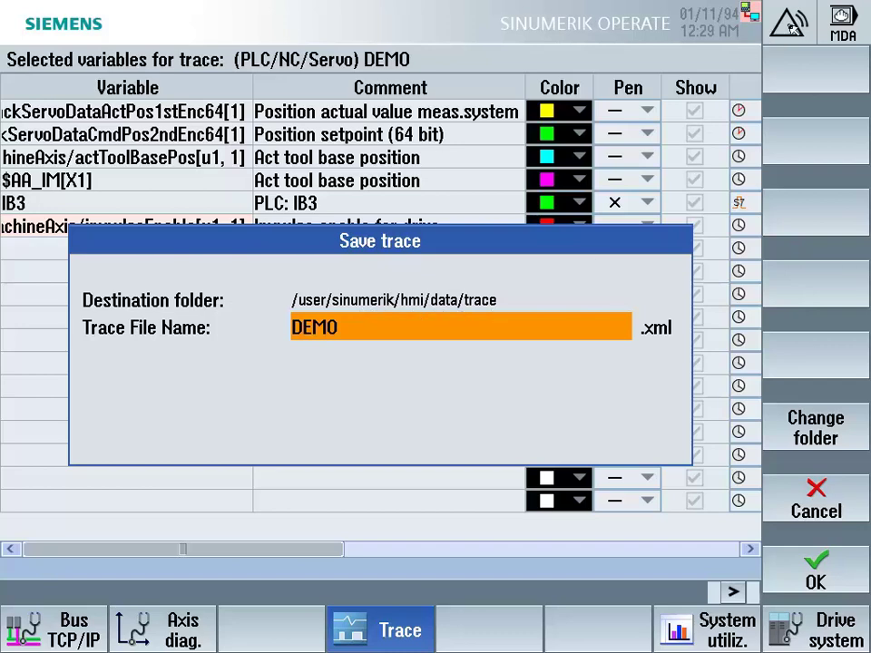
# Go back to the system data and expand the hmi folder under user/sinumerik on the System CF card
pyautogui.press('F10')
pyautogui.click(592, 577)
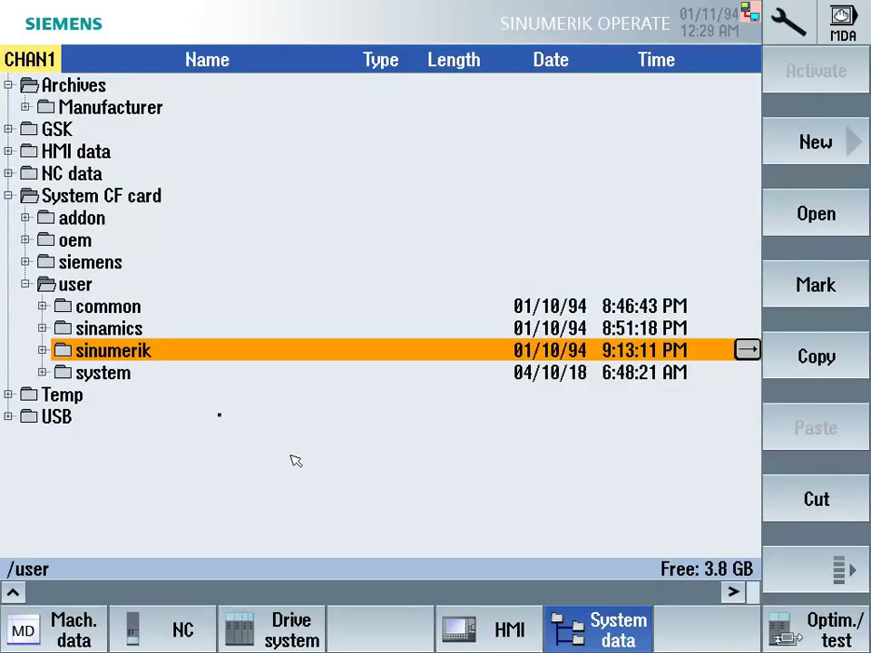
pyautogui.press('Right')
pyautogui.press('Down')
pyautogui.press('Down')
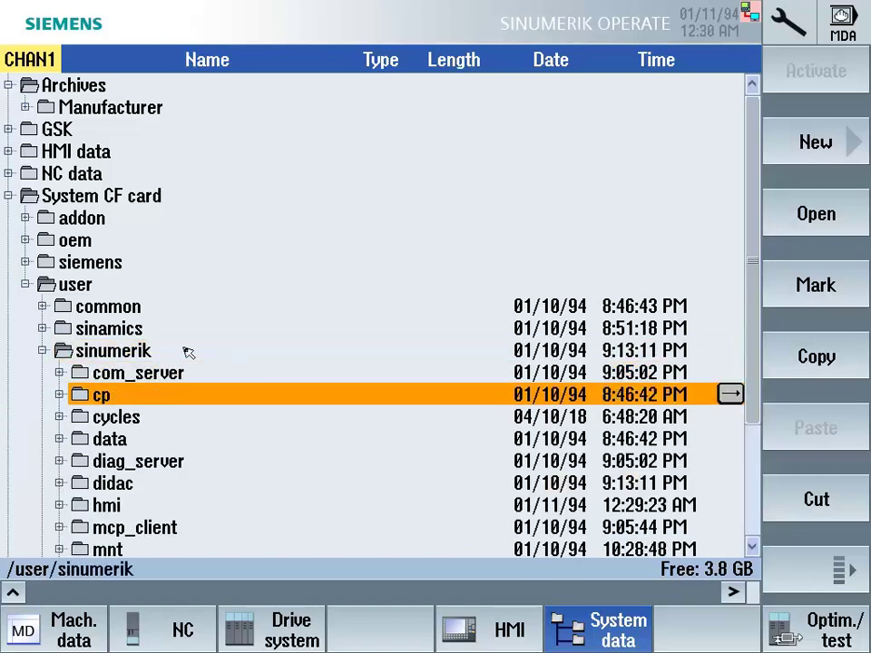
pyautogui.press('Down')
pyautogui.press('Down')
pyautogui.press('Down')
pyautogui.press('Down')
pyautogui.press('Down')
pyautogui.press('Down')
pyautogui.press('Up')
pyautogui.press('Right')
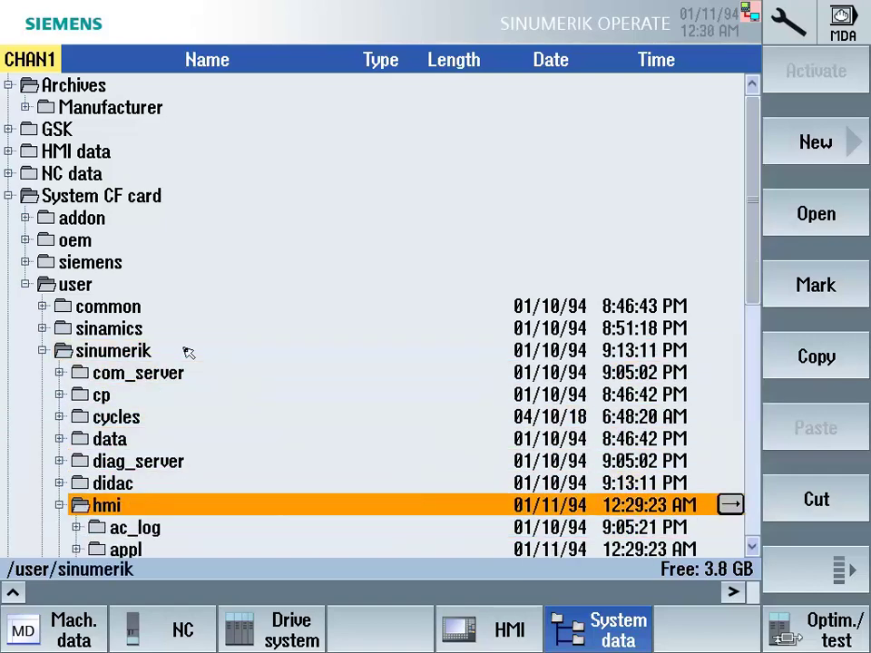
# Expand the data folder inside hmi and open its trace subfolder
pyautogui.press('Down')
pyautogui.press('Down')
pyautogui.press('Down')
pyautogui.press('Down')
pyautogui.press('Down')
pyautogui.press('Up')
pyautogui.press('Right')
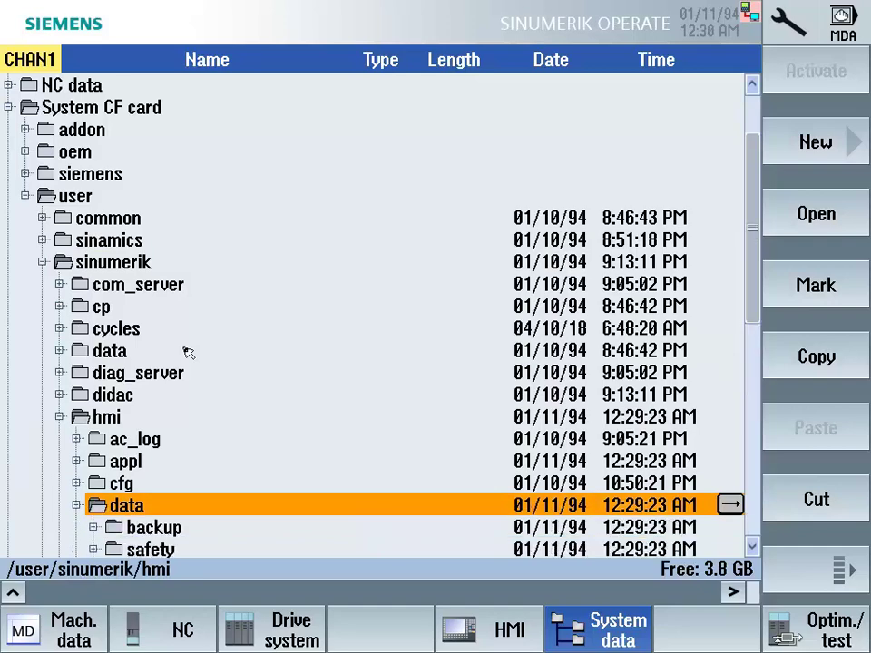
pyautogui.press('Down')
pyautogui.press('Down')
pyautogui.press('Down')
pyautogui.press('Down')
pyautogui.press('Down')
pyautogui.press('Up')
pyautogui.press('Up')
pyautogui.press('Right')
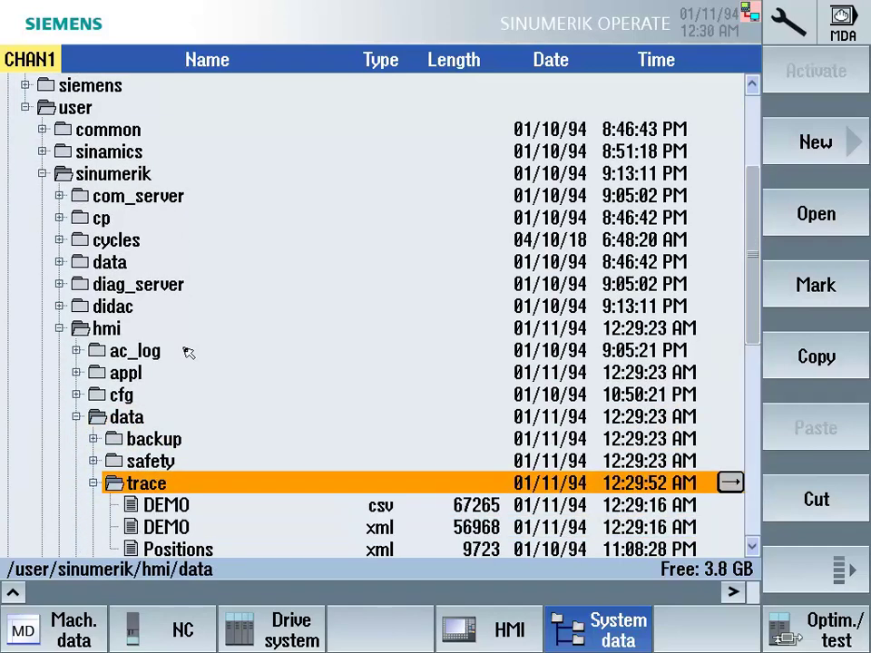
# Select both the csv and xml DEMO files in the trace folder and copy them
pyautogui.press('Down')
pyautogui.press('Down')
pyautogui.press('Down')
pyautogui.press('Up')
pyautogui.press('Up')
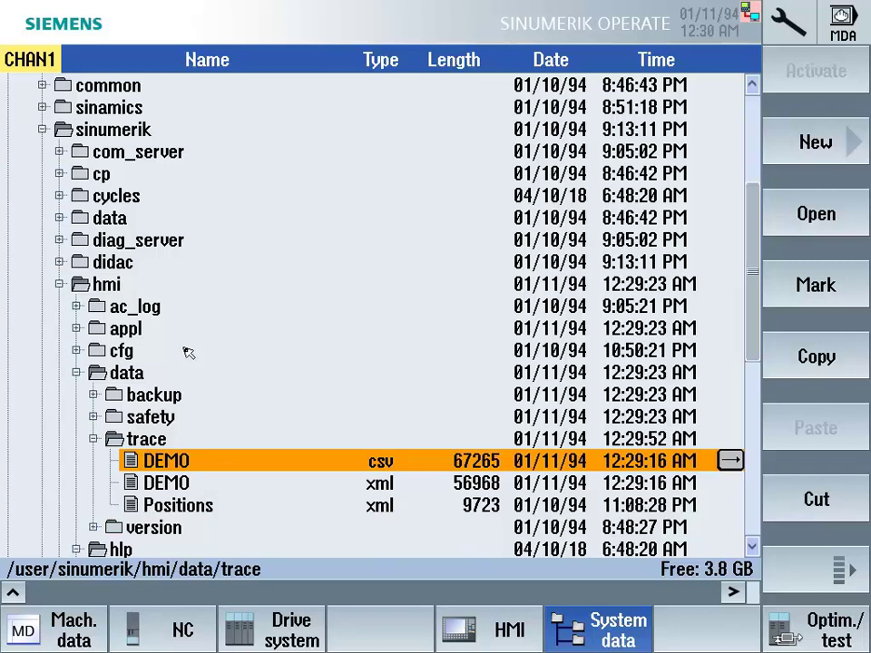
pyautogui.press('Down')
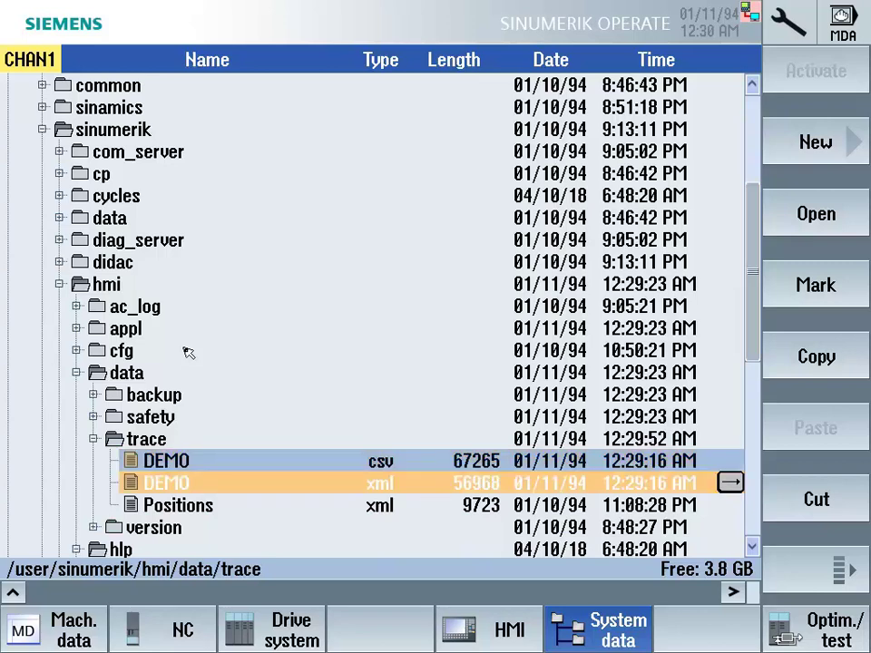
pyautogui.hotkey('ctrl', 'c')
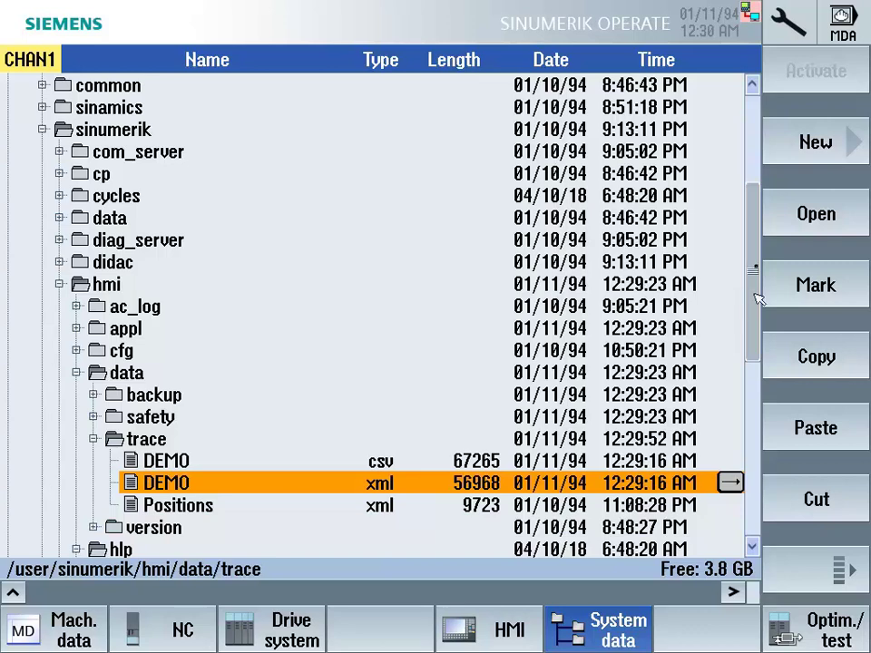
# Collapse the System CF card folder, return to the trace diagnostics and cancel the open save dialog
pyautogui.moveTo(758, 297); pyautogui.dragTo(690, 178)
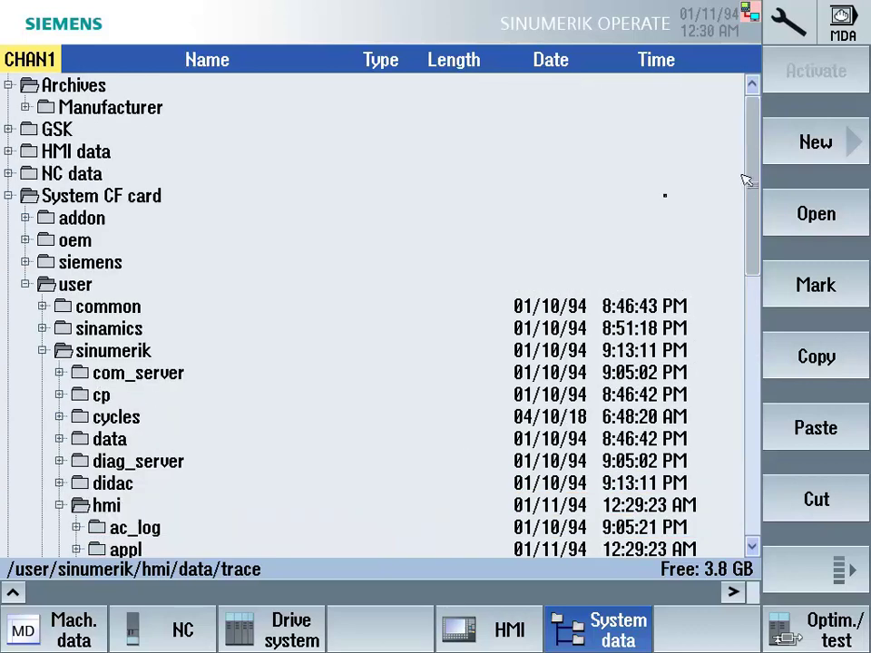
pyautogui.click(9, 196)
pyautogui.press('F10')
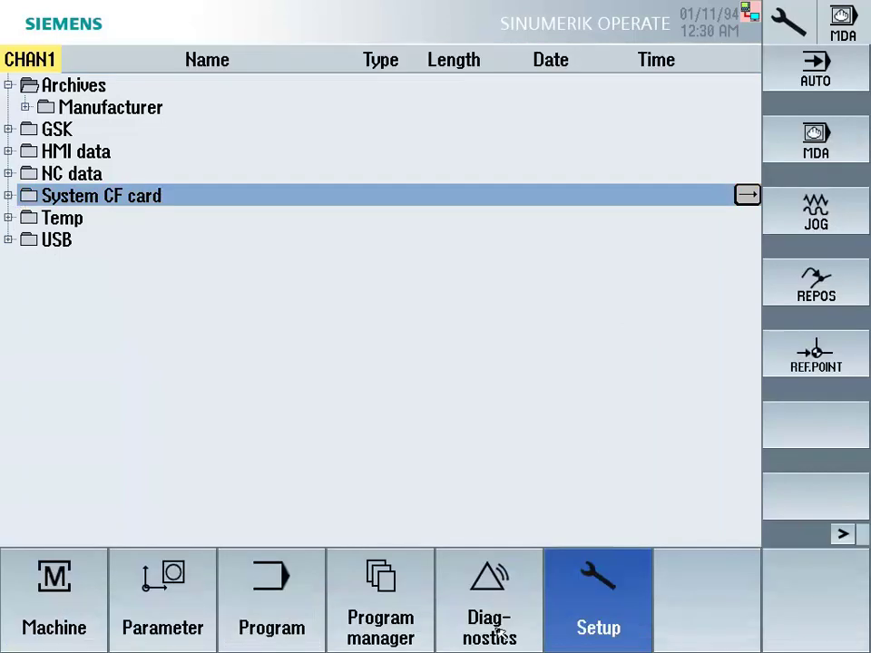
pyautogui.click(498, 635)
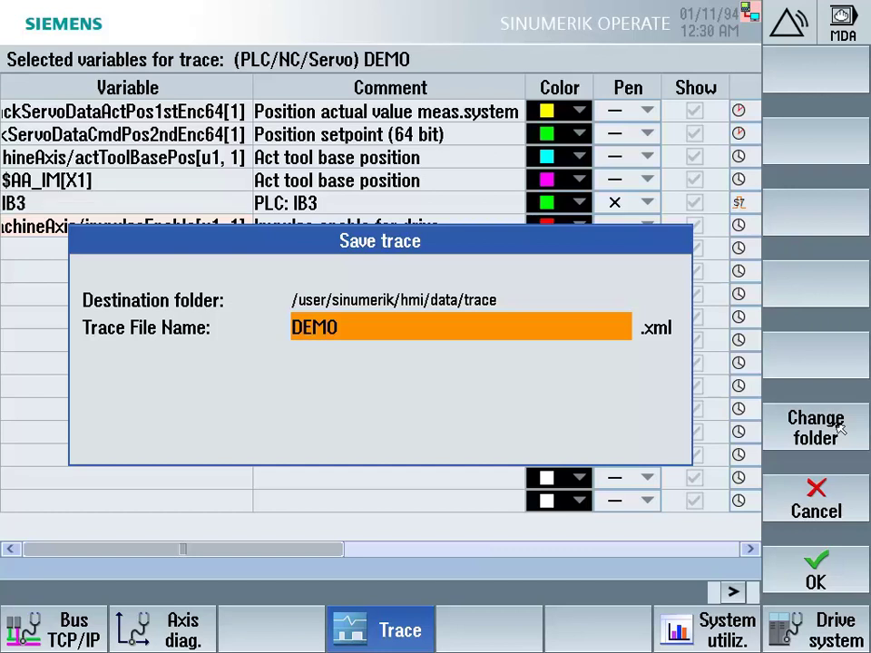
pyautogui.click(815, 494)
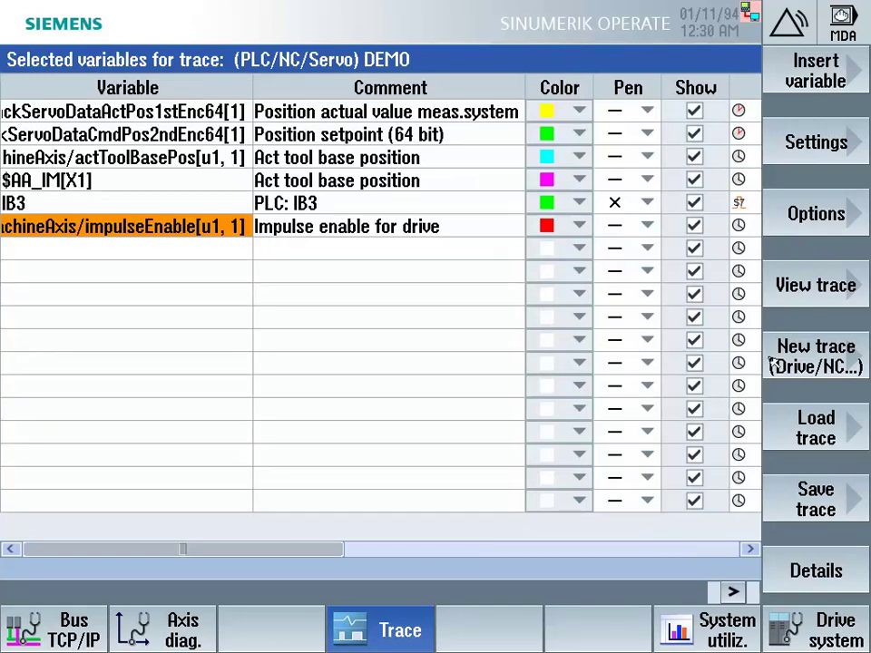
# Create a new trace session named Session for drive variables with NX15 as the CU to trace
pyautogui.click(813, 368)
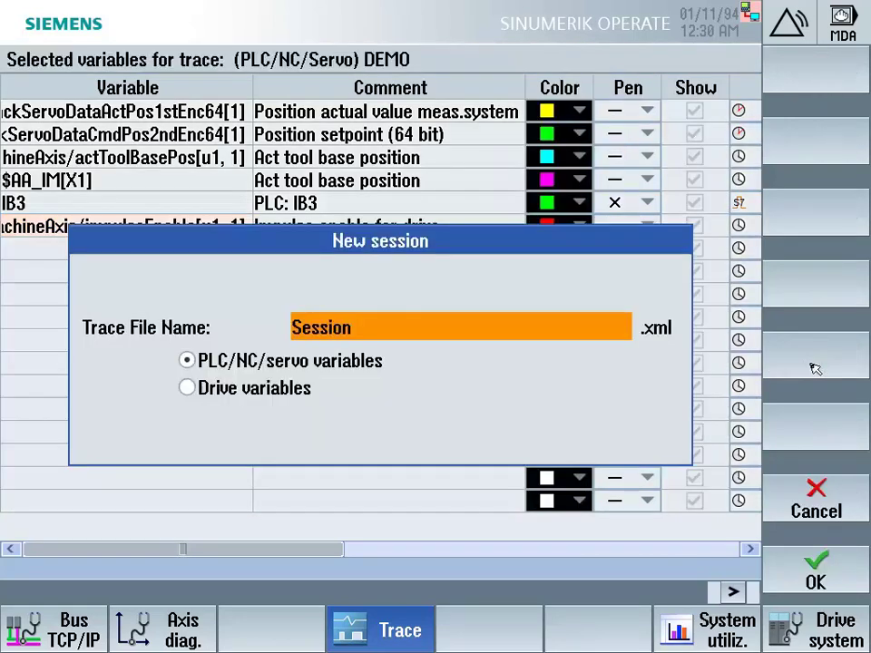
pyautogui.click(257, 390)
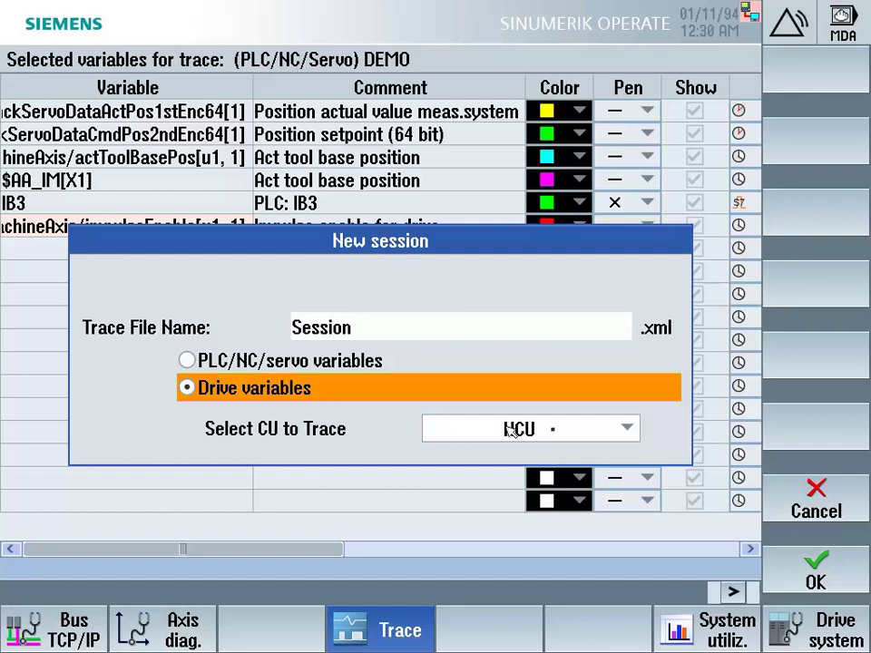
pyautogui.click(623, 428)
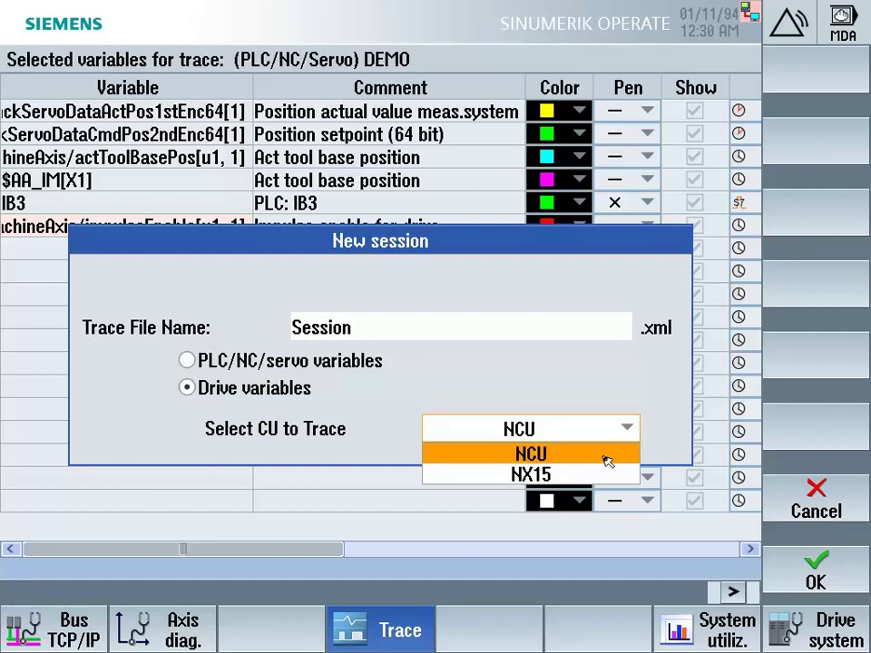
pyautogui.click(604, 473)
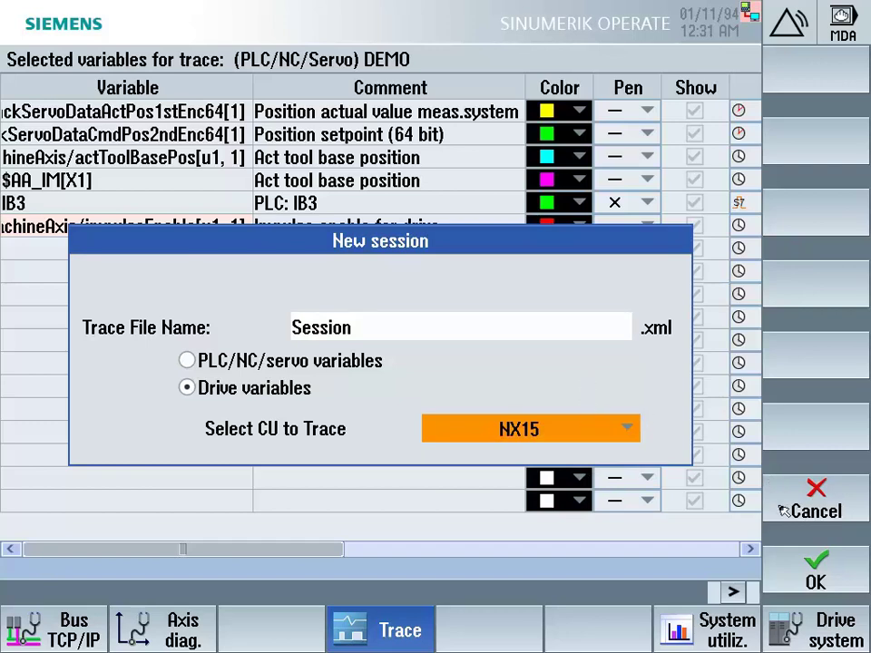
pyautogui.click(810, 564)
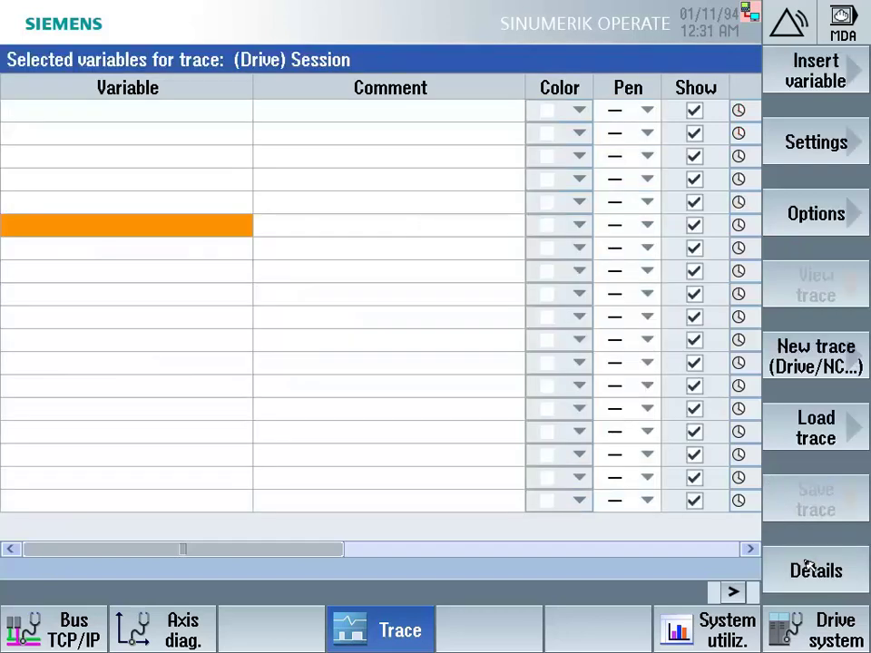
# Examine the source drive objects available for NX15 in the variable selection, and cancel it
pyautogui.click(778, 78)
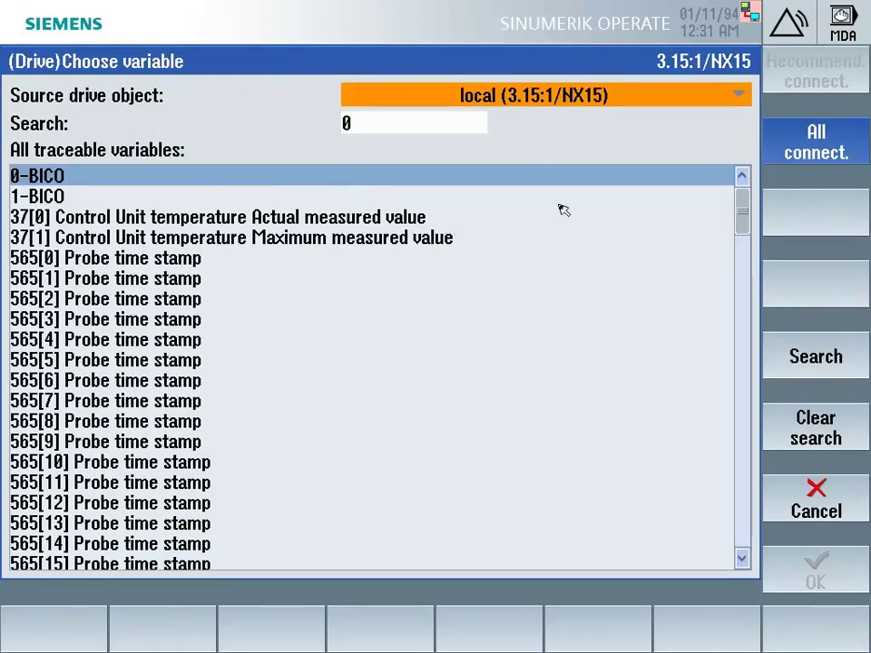
pyautogui.click(739, 100)
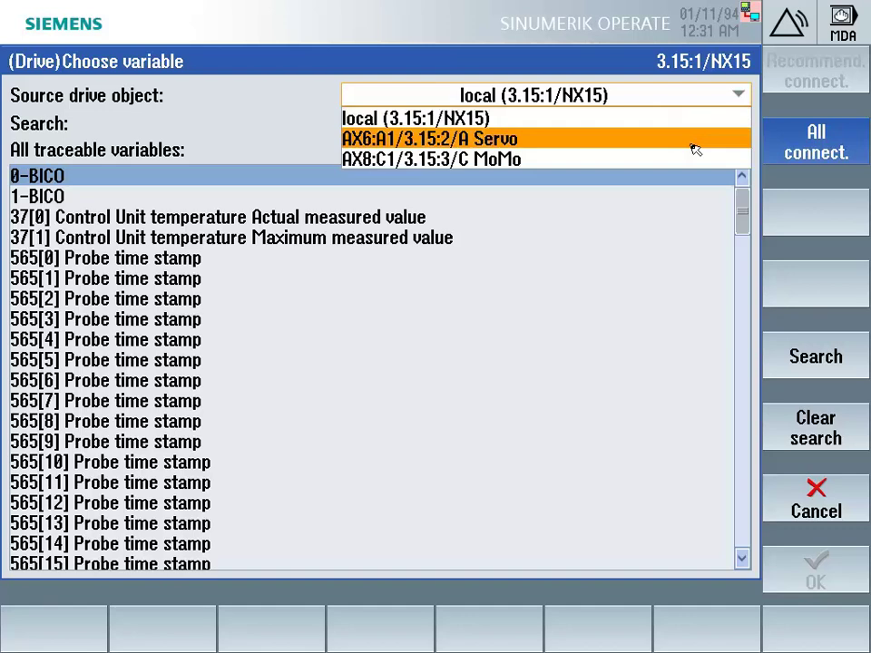
pyautogui.click(821, 501)
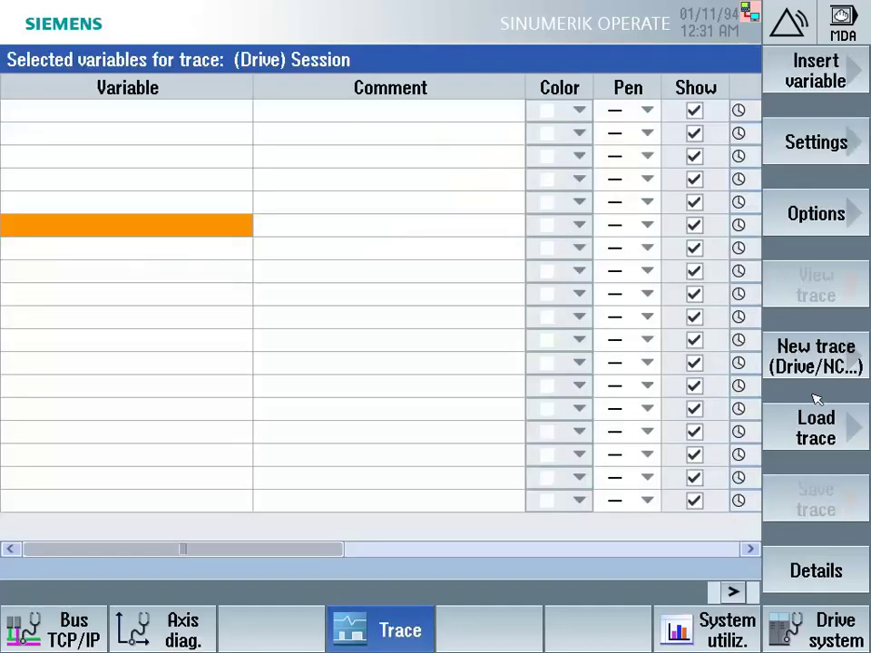
# Create a new trace session named Session for drive variables with NCU as the CU to trace
pyautogui.click(814, 365)
pyautogui.click(617, 432)
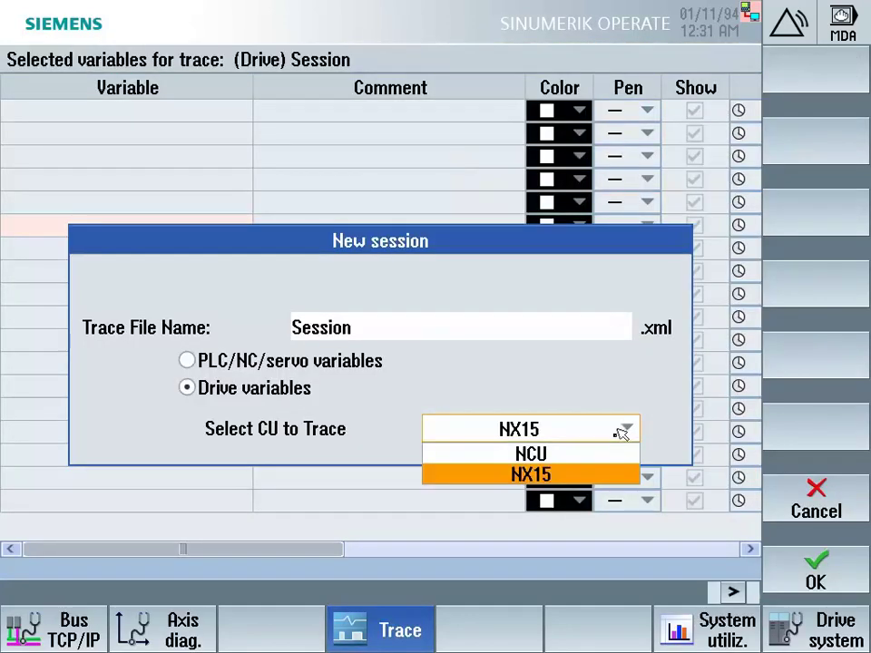
pyautogui.click(604, 455)
pyautogui.press('Return')
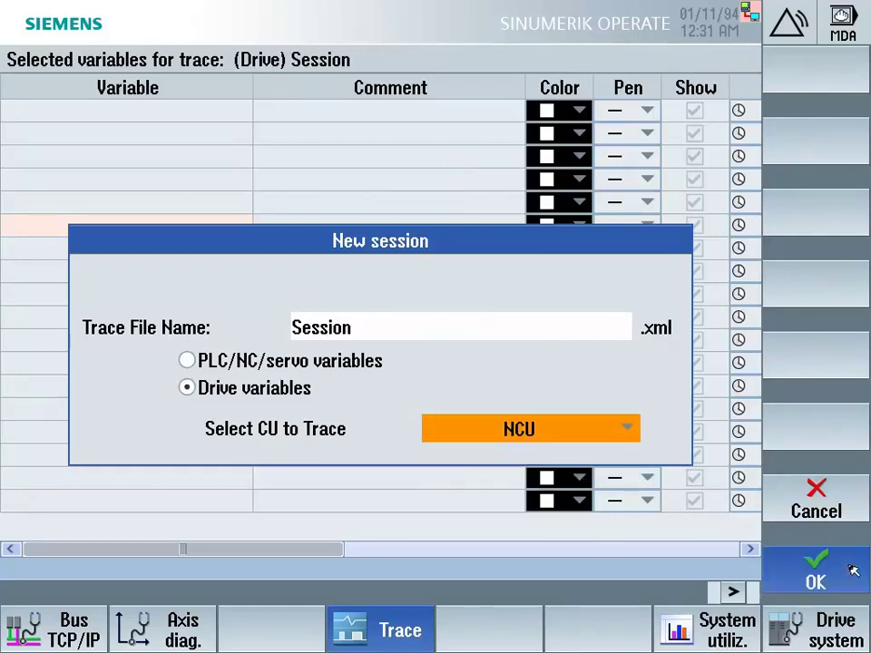
# Insert variable 63 Actual speed smoothed from source drive object AX1:X1/3.3:2/X Servo into the trace
pyautogui.click(811, 86)
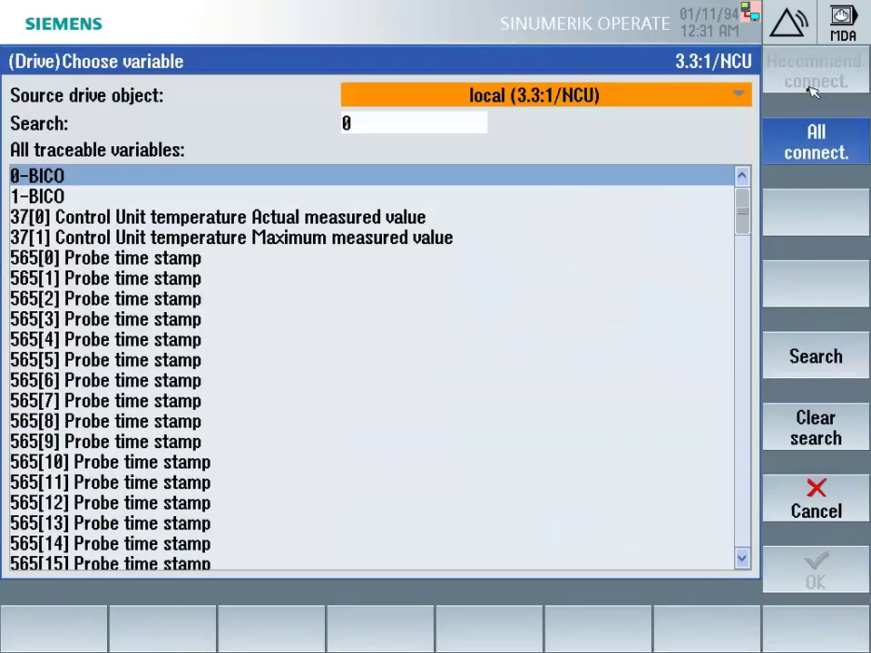
pyautogui.click(657, 96)
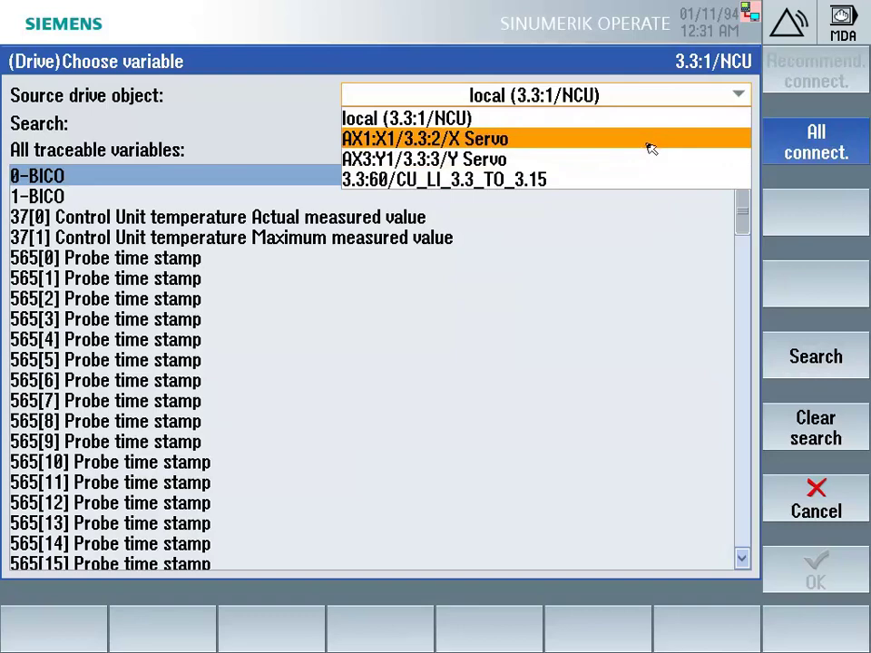
pyautogui.click(650, 143)
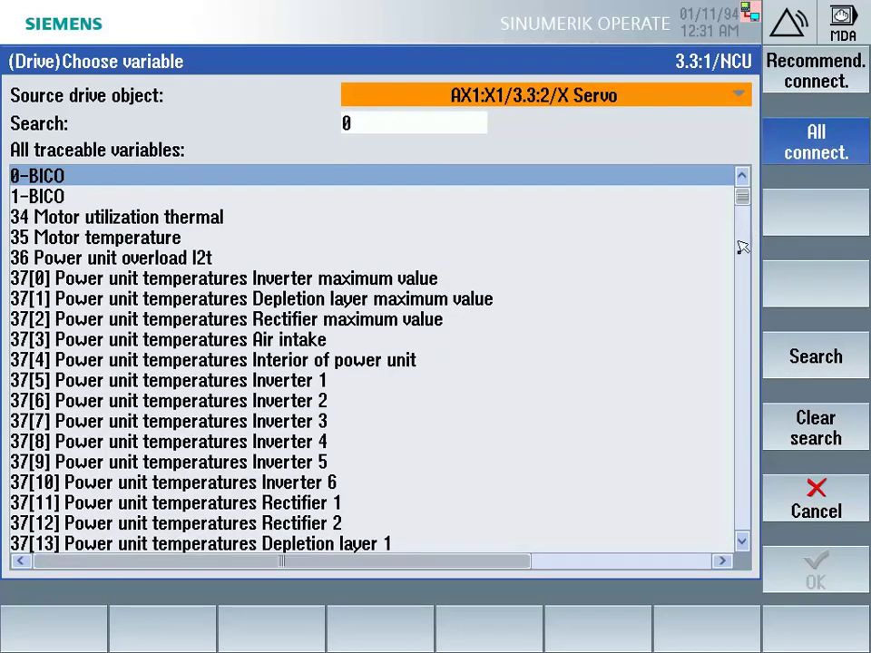
pyautogui.click(742, 263)
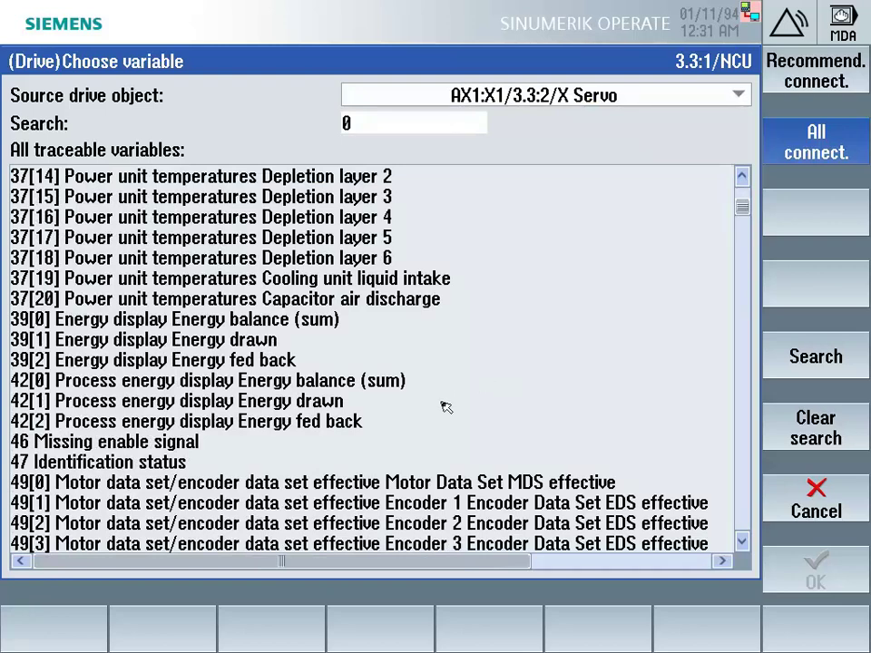
pyautogui.click(361, 121)
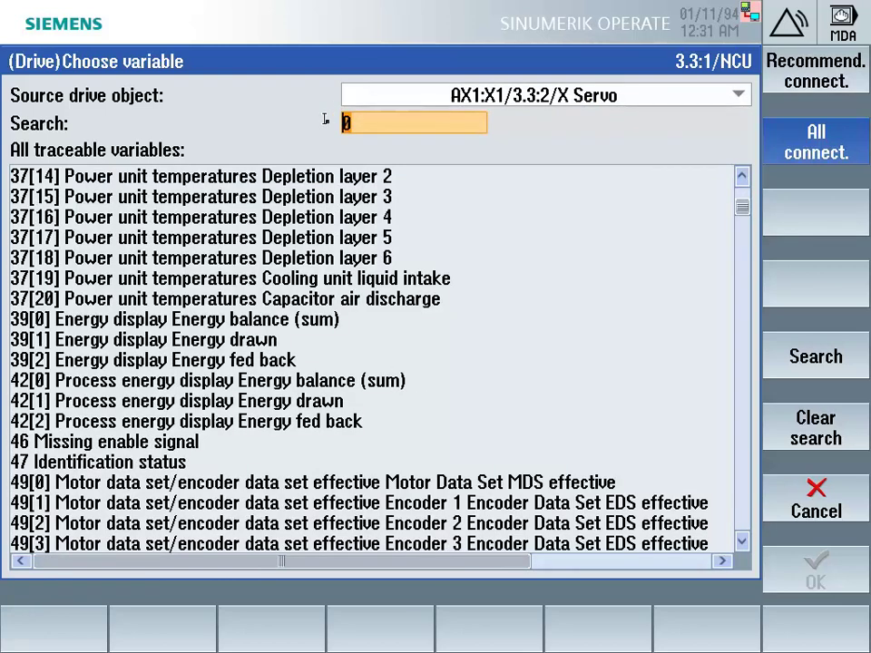
pyautogui.write('63')
pyautogui.press('Return')
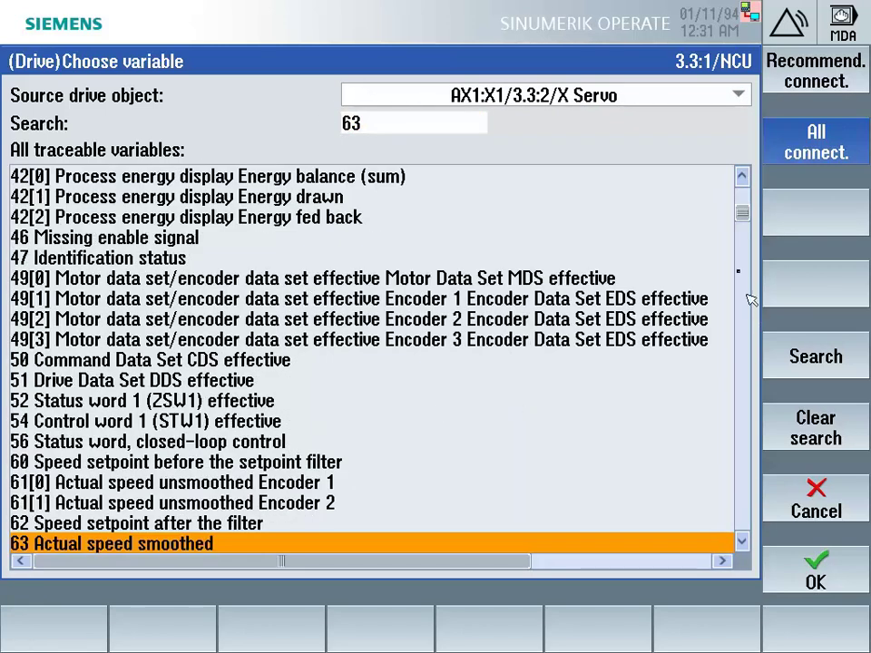
pyautogui.click(742, 540)
pyautogui.click(742, 541)
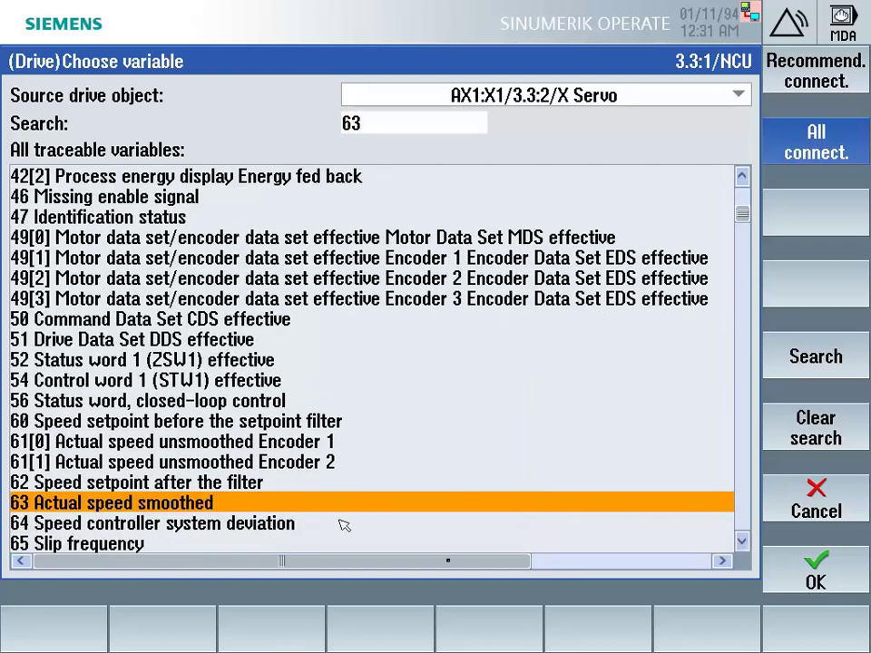
pyautogui.click(821, 571)
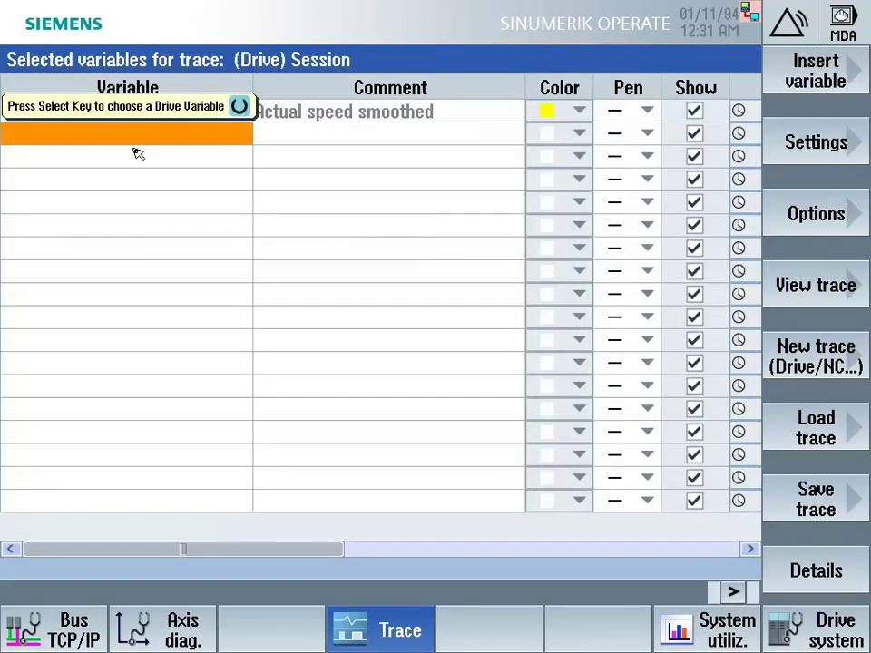
# In the drive trace settings, try a sample rate factor of 16 and set the factor back to 1
pyautogui.click(812, 153)
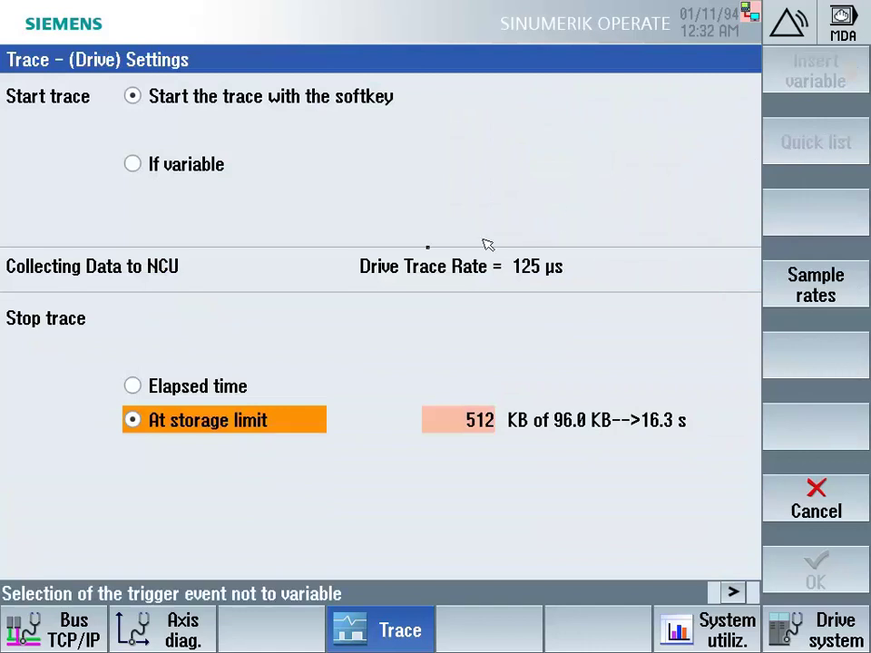
pyautogui.click(853, 284)
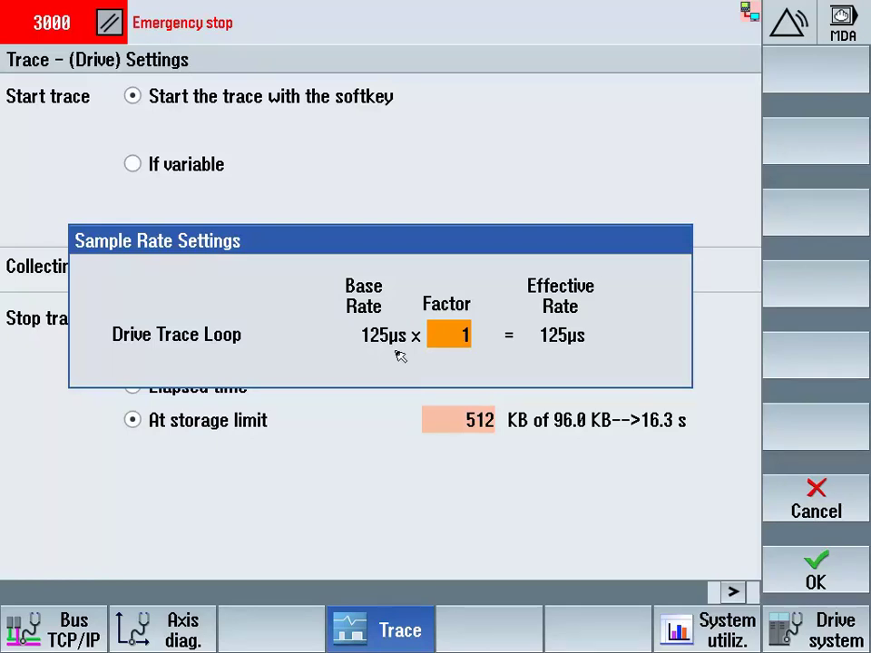
pyautogui.write('16')
pyautogui.press('Return')
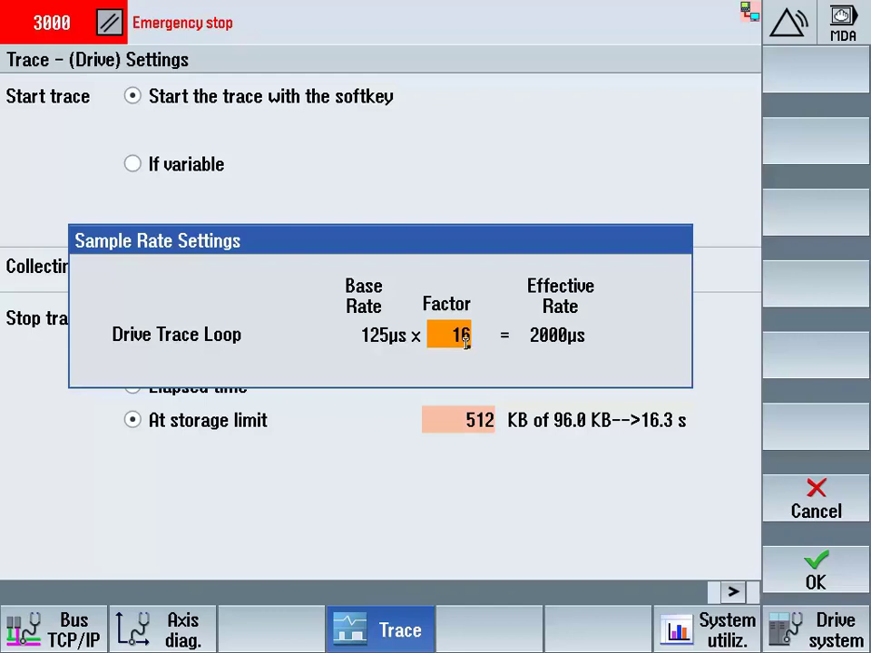
pyautogui.write('1')
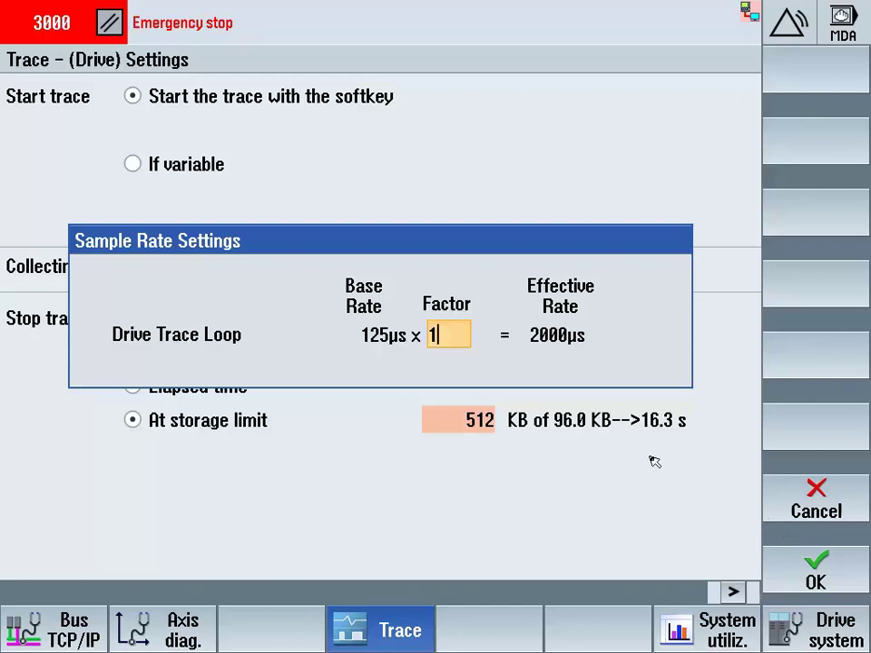
pyautogui.press('Return')
pyautogui.press('Return')
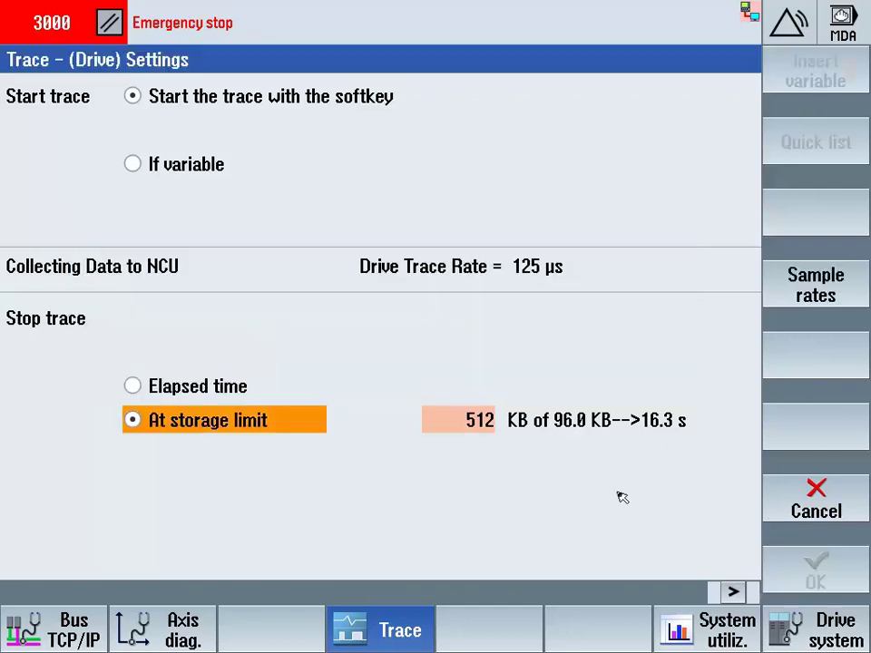
# Set the storage limit for stopping the trace to 96 KB and the drive trace loop's sample rate factor to 16
pyautogui.press('Right')
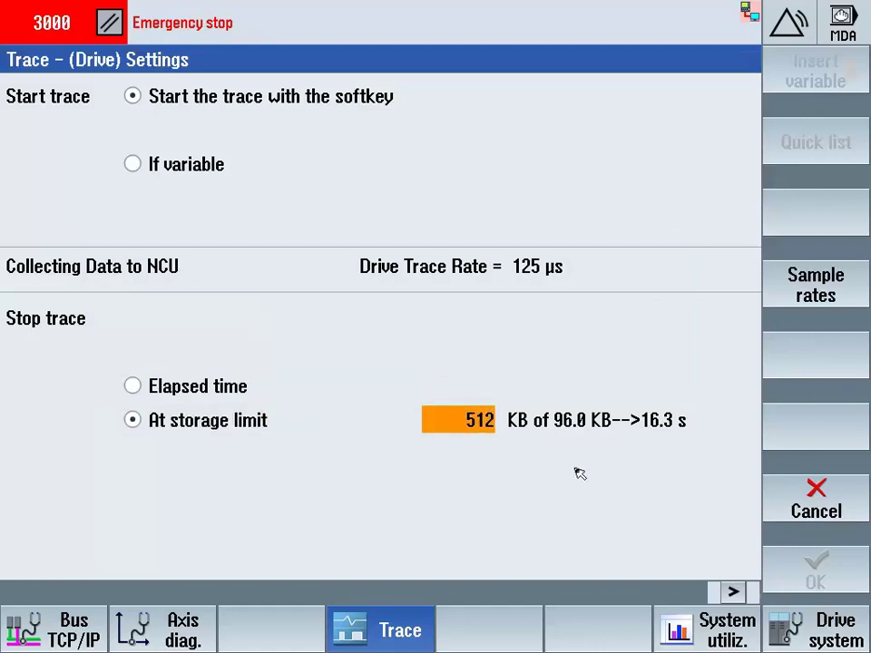
pyautogui.write('96')
pyautogui.press('Return')
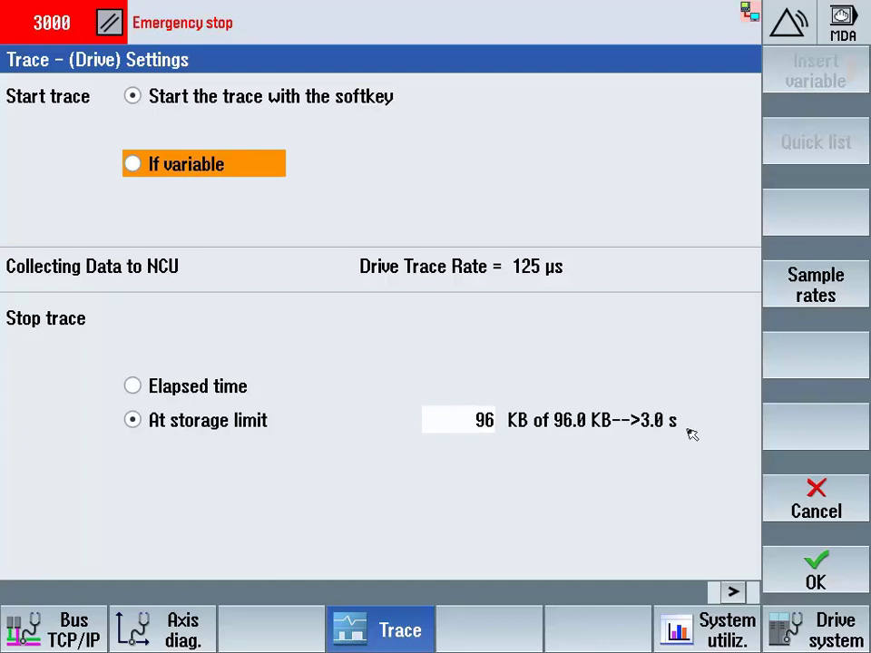
pyautogui.click(803, 284)
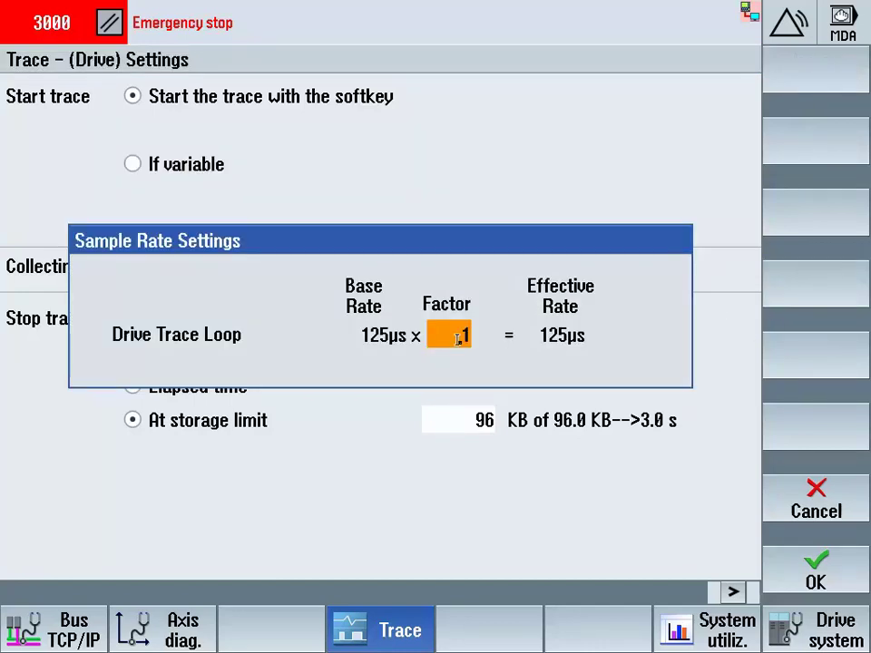
pyautogui.write('16')
pyautogui.press('Return')
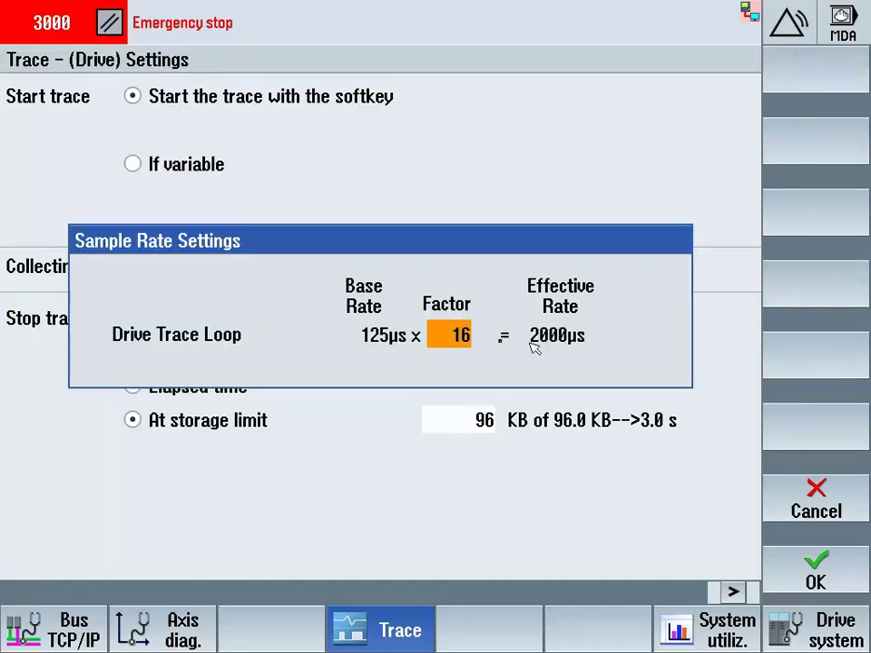
pyautogui.click(791, 571)
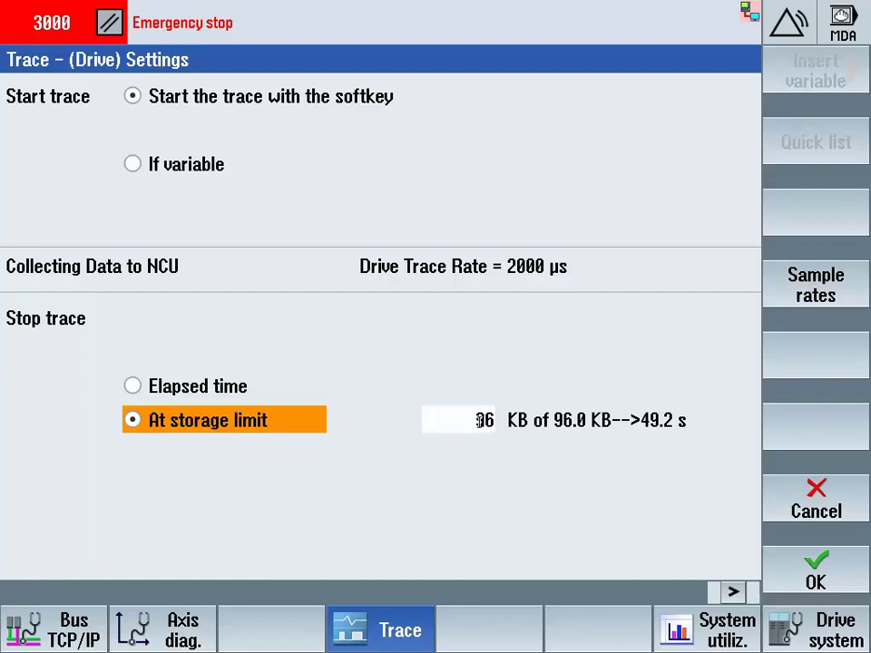
pyautogui.moveTo(478, 420)
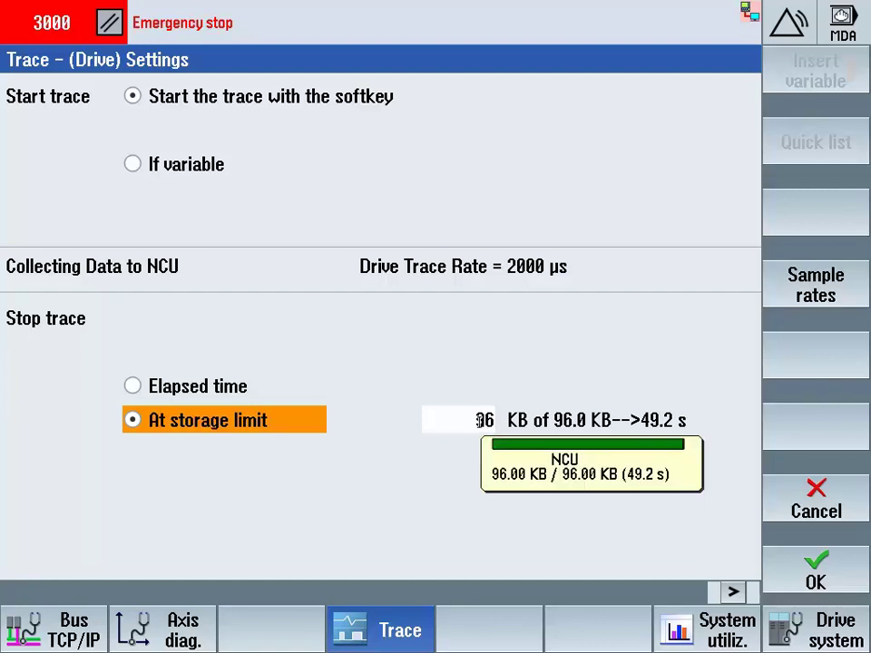
# Try stopping the trace by elapsed time with 100 and 6 seconds, and cancel the trace settings
pyautogui.click(243, 383)
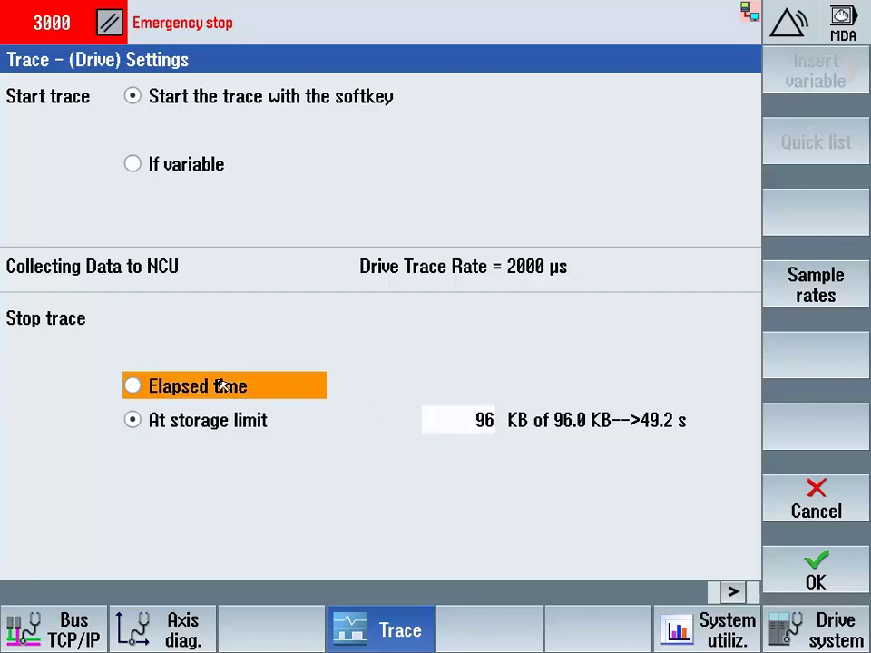
pyautogui.click(145, 385)
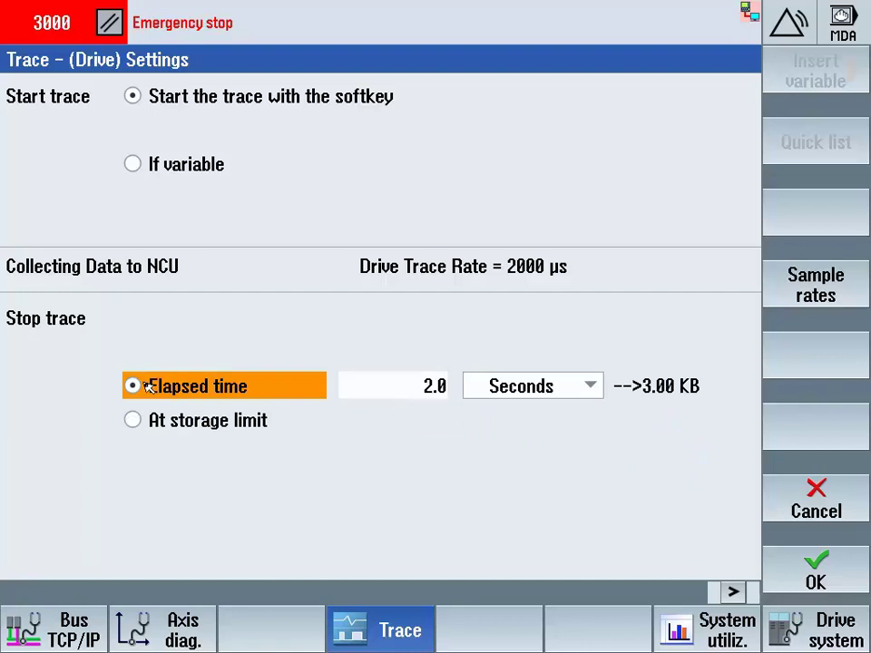
pyautogui.click(435, 390)
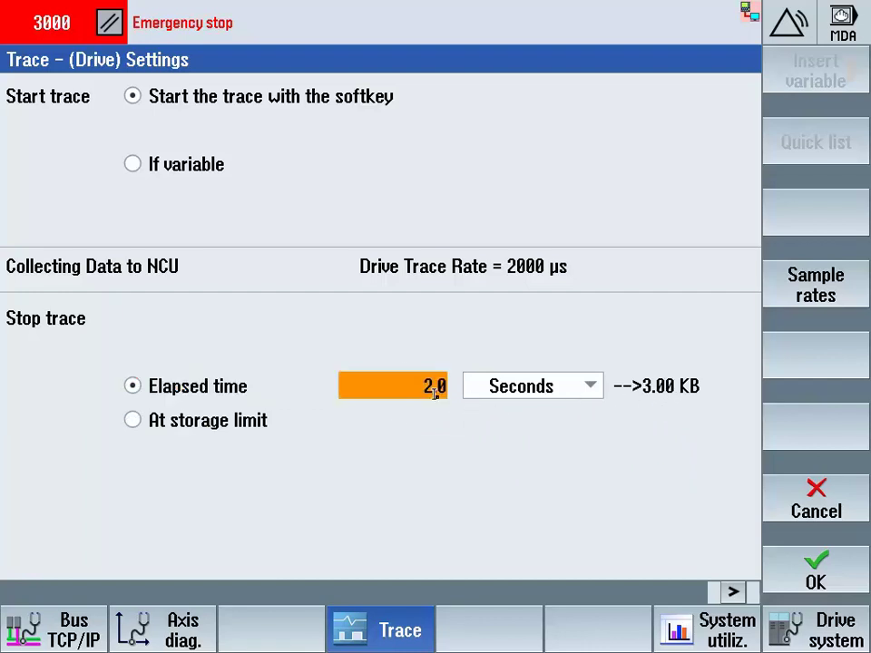
pyautogui.write('100')
pyautogui.press('Return')
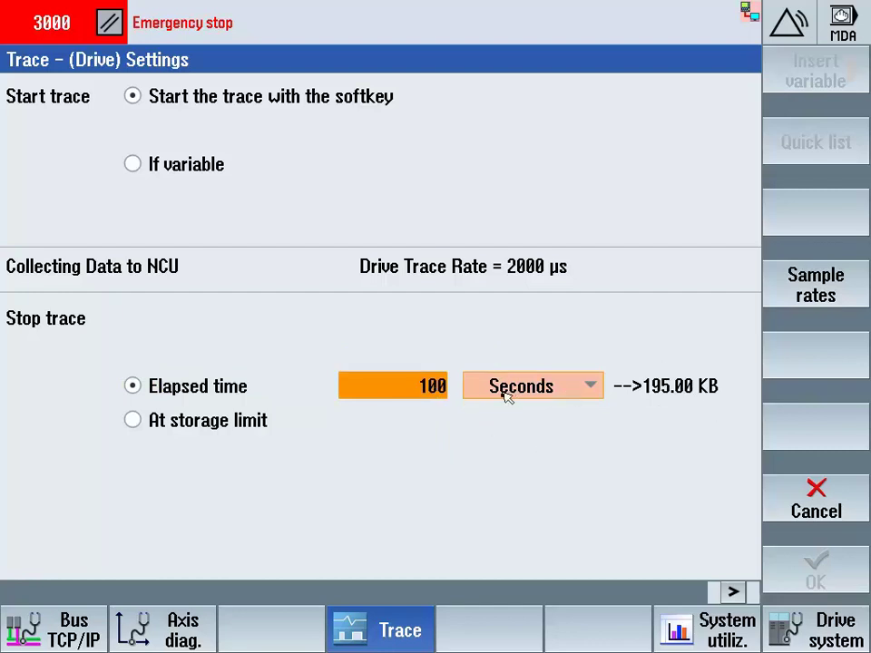
pyautogui.write('6')
pyautogui.press('Return')
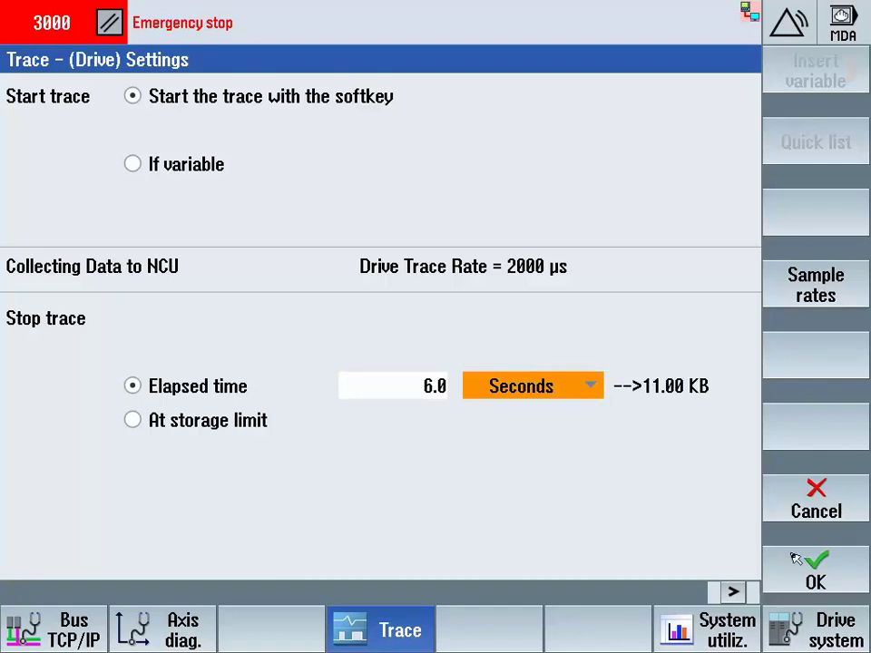
pyautogui.click(786, 509)
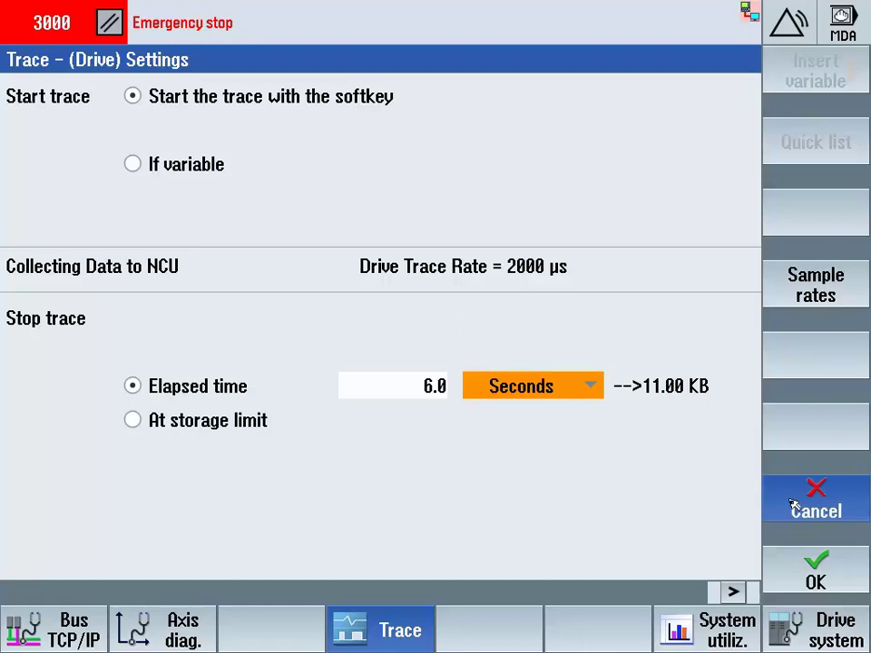
# Compare the recommended and all traceable variables of the X Servo, examining the entries around variables 60 to 63
pyautogui.press('Insert')
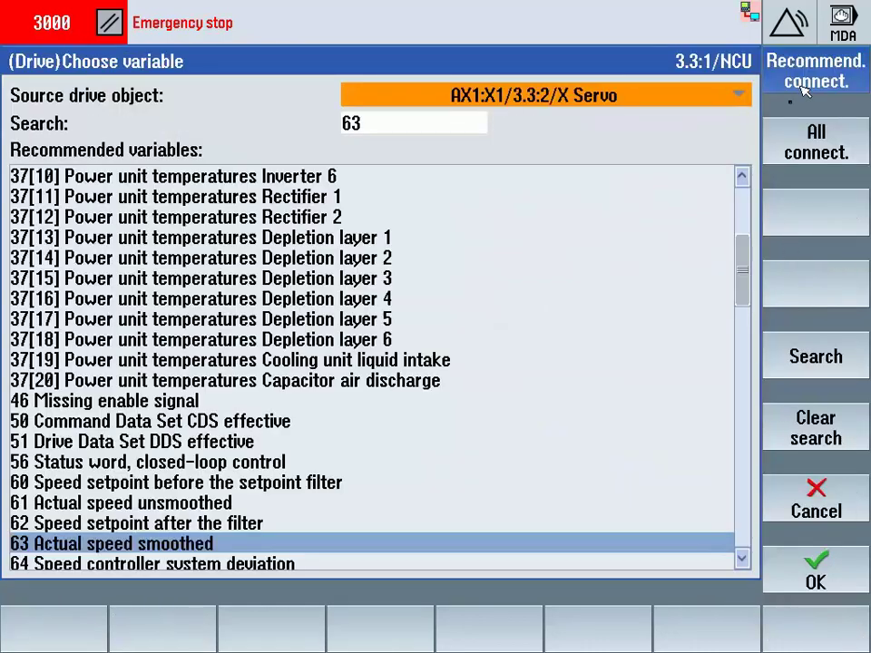
pyautogui.click(796, 153)
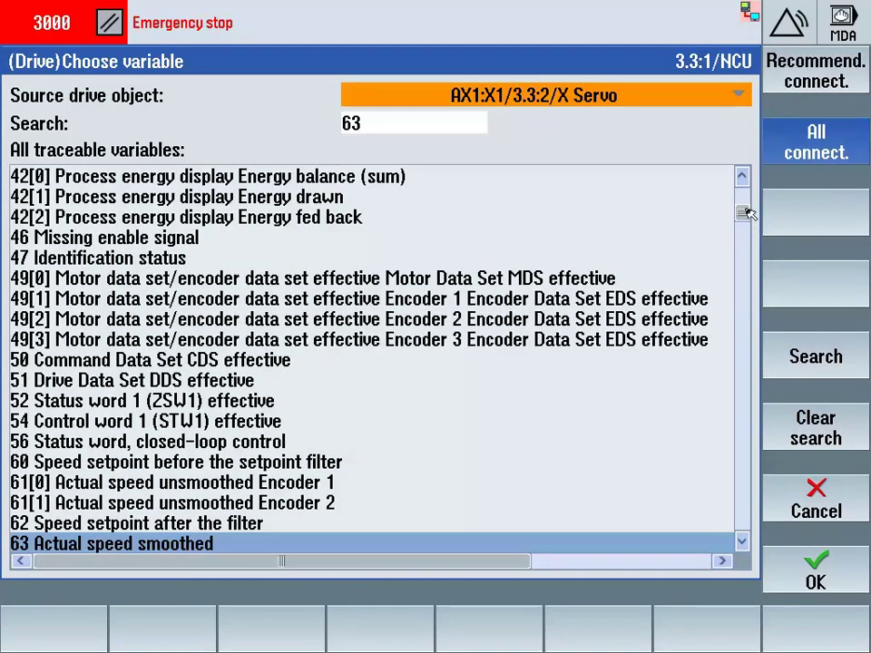
pyautogui.moveTo(750, 213); pyautogui.dragTo(750, 222)
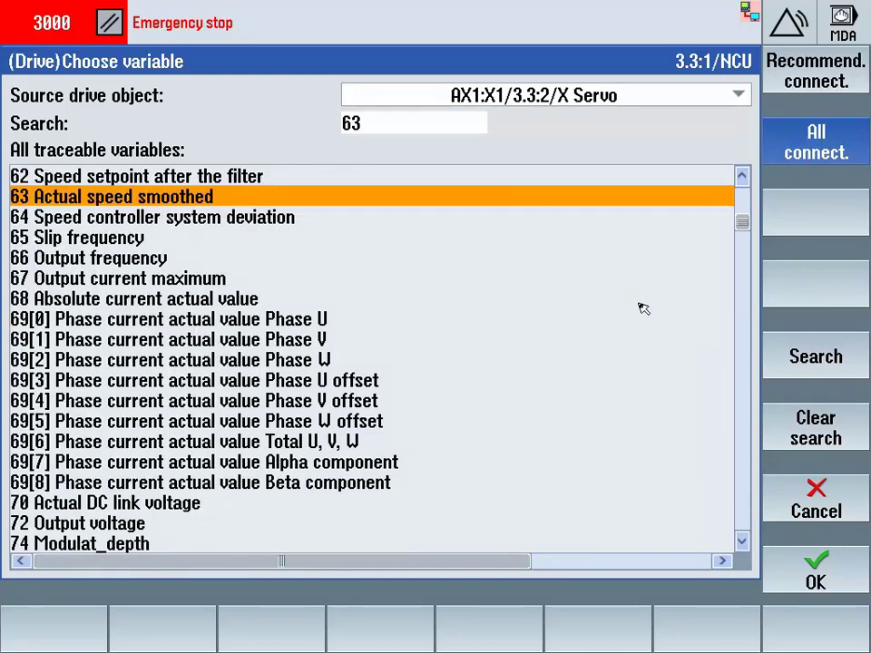
pyautogui.press('Up')
pyautogui.press('Up')
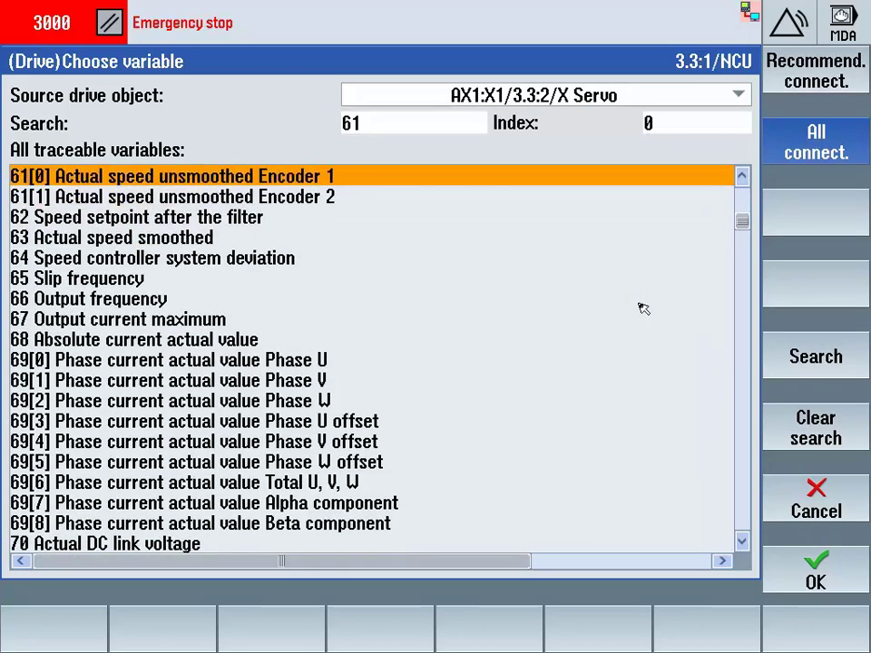
pyautogui.press('Up')
pyautogui.press('Up')
pyautogui.press('Down')
pyautogui.press('Down')
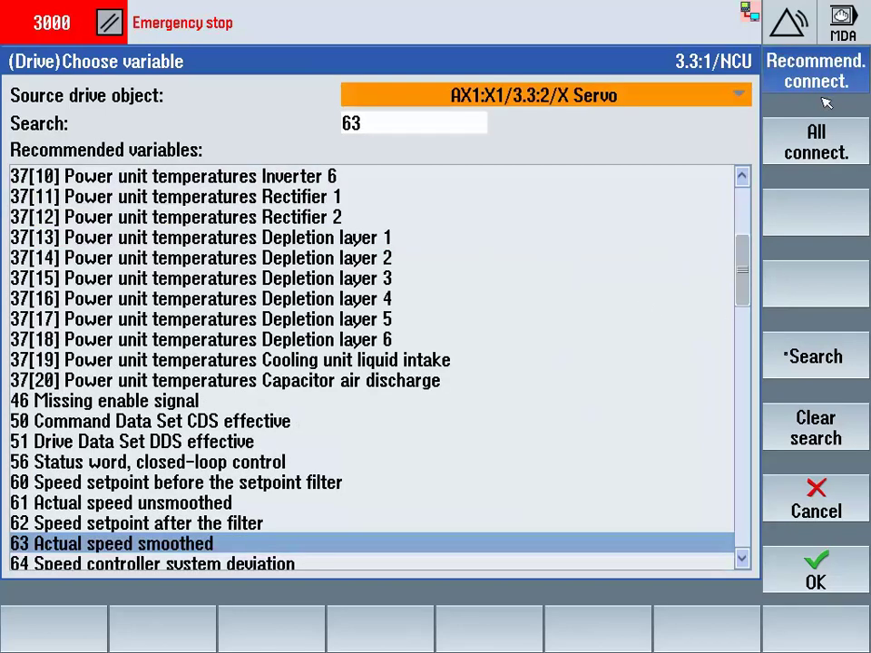
# Try starting the drive trace on a variable condition, check the quick list of trace variables, and cancel the settings
pyautogui.click(815, 572)
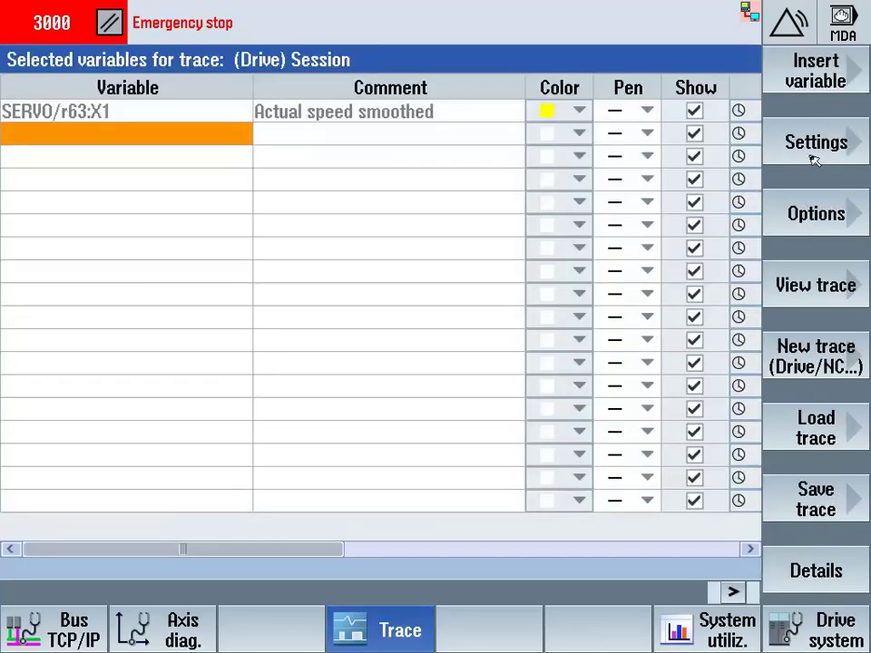
pyautogui.click(819, 148)
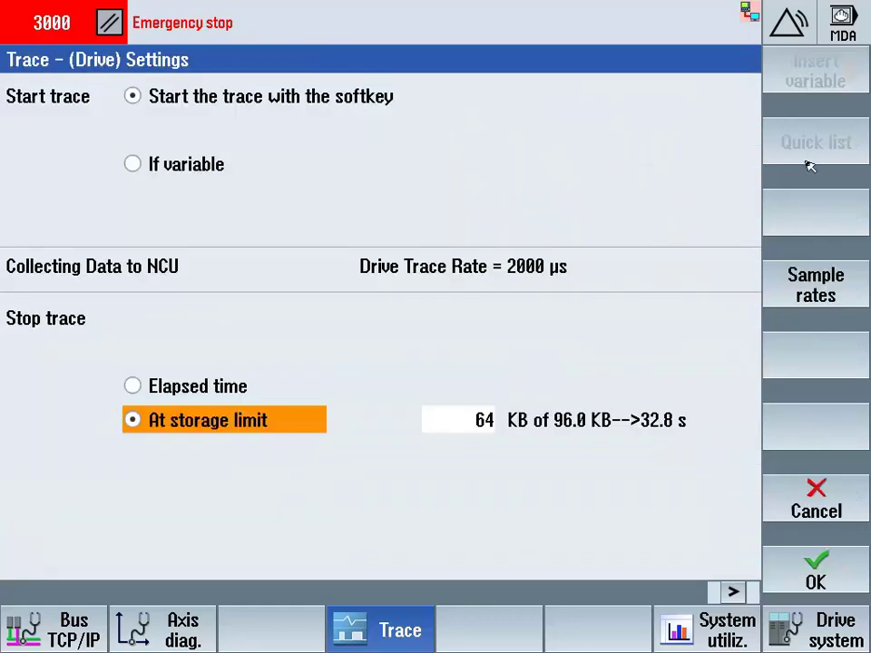
pyautogui.click(186, 164)
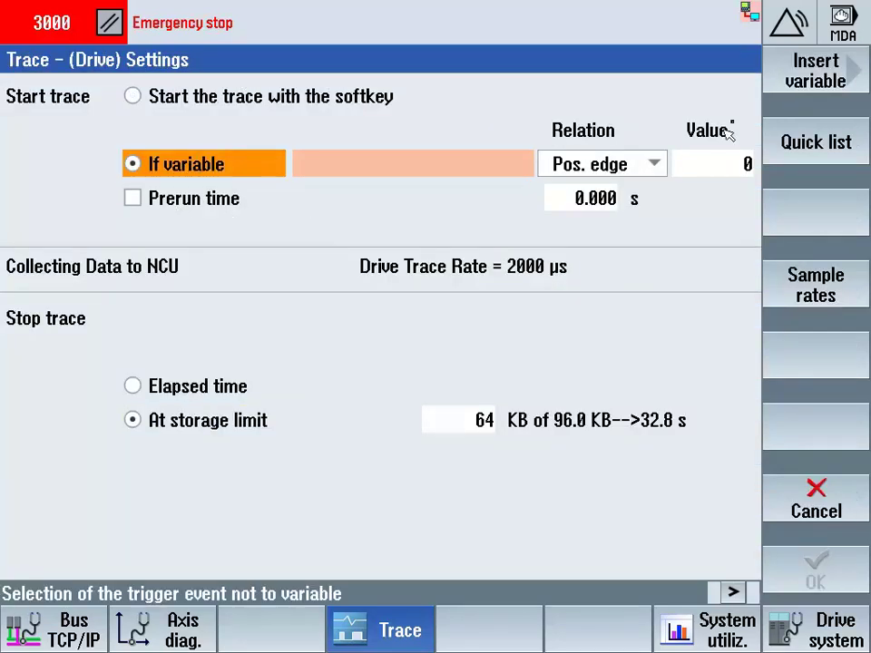
pyautogui.press('Tab')
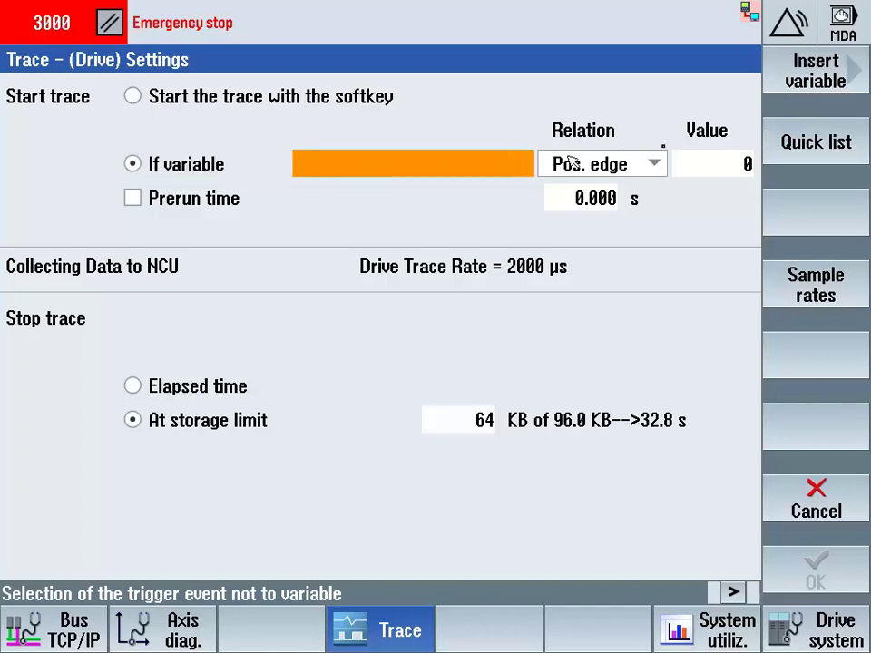
pyautogui.click(815, 141)
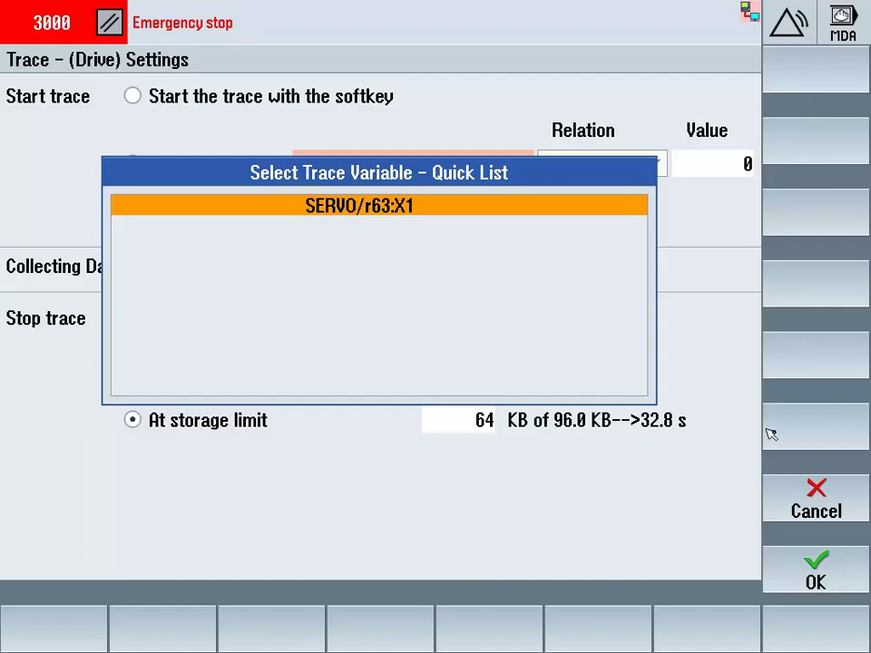
pyautogui.click(815, 491)
pyautogui.click(816, 491)
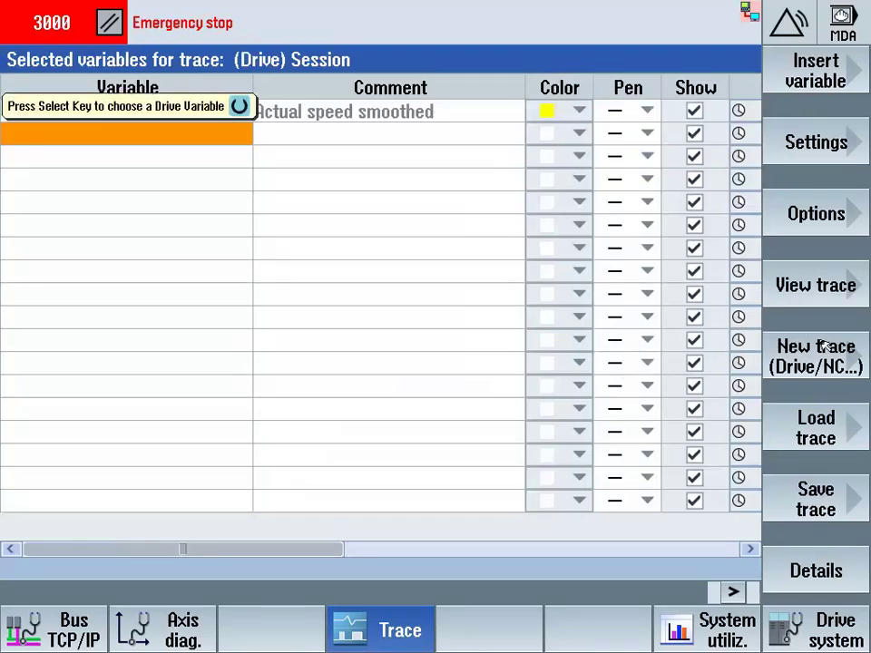
# Create a new trace session named Session for PLC/NC/servo variables
pyautogui.click(815, 354)
pyautogui.click(304, 362)
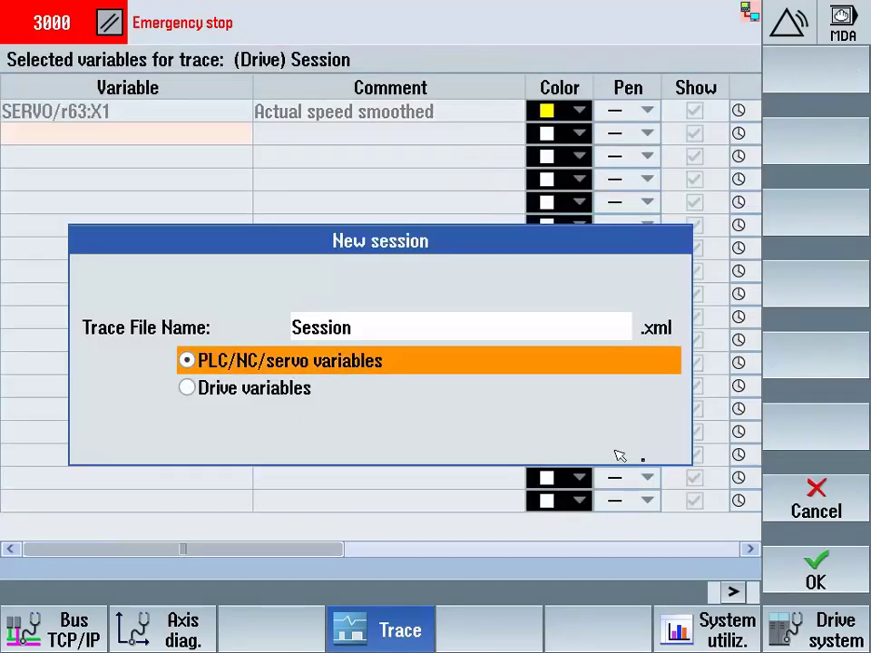
pyautogui.click(812, 569)
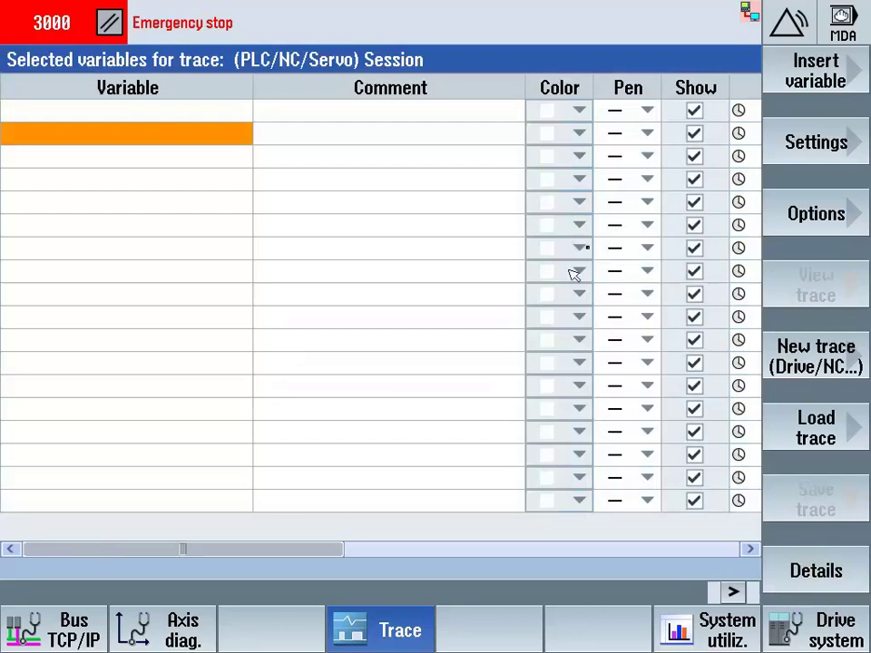
# Search the axis variables for LOAD and add vaLoad, Drive utilization in %, for axis X1 as the first trace variable
pyautogui.click(36, 133)
pyautogui.click(78, 118)
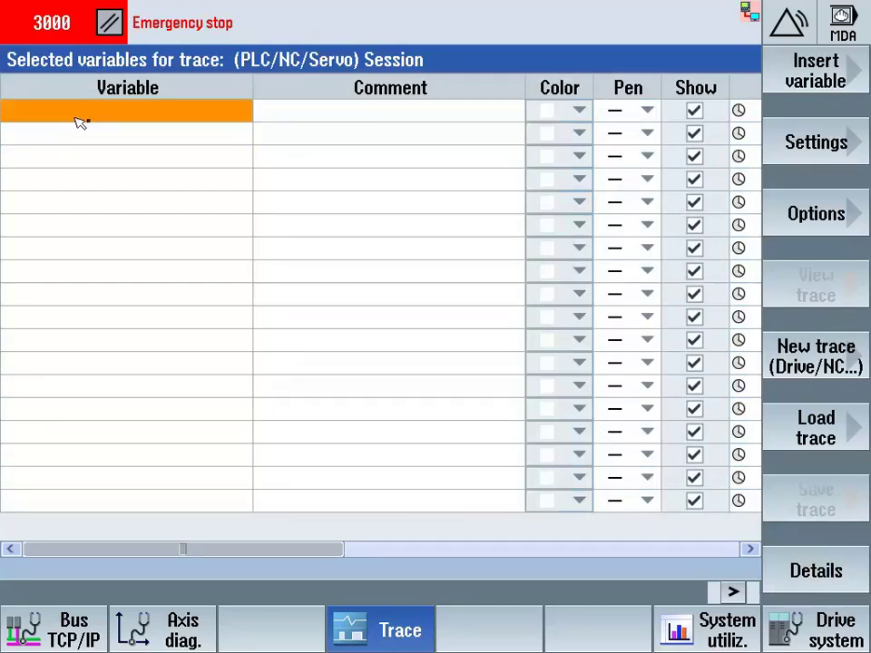
pyautogui.click(812, 80)
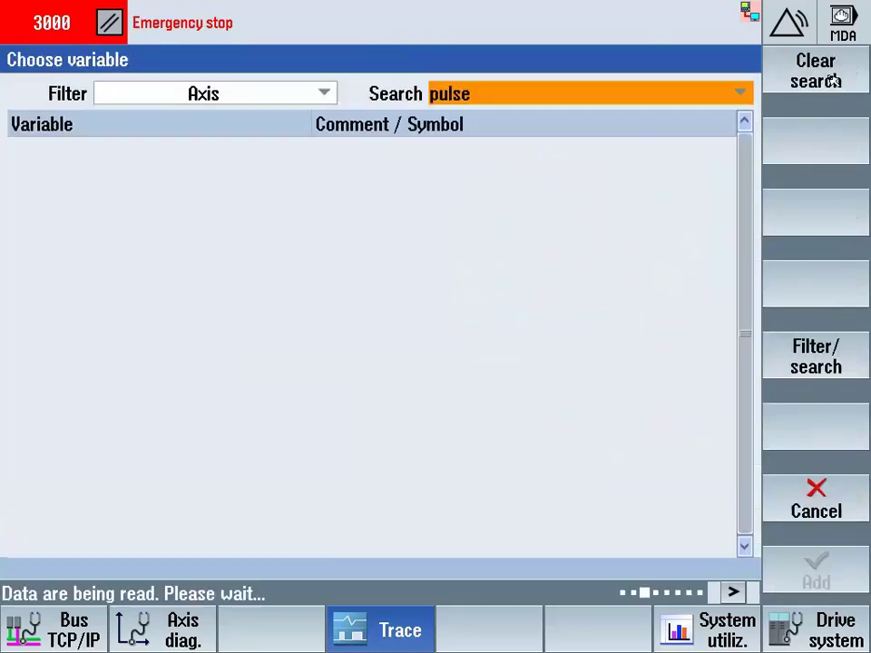
pyautogui.click(525, 92)
pyautogui.write('LOAD')
pyautogui.press('Return')
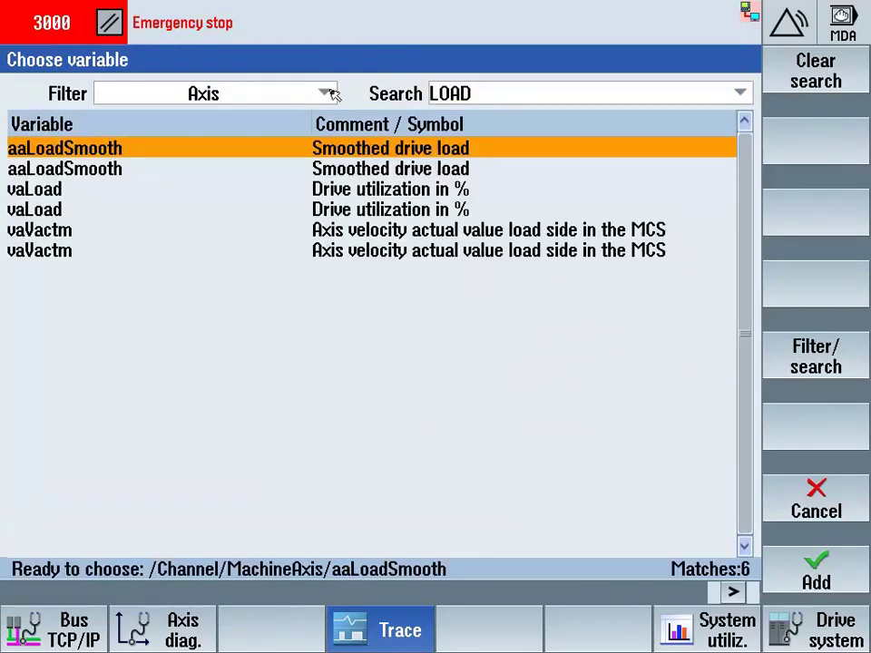
pyautogui.click(330, 189)
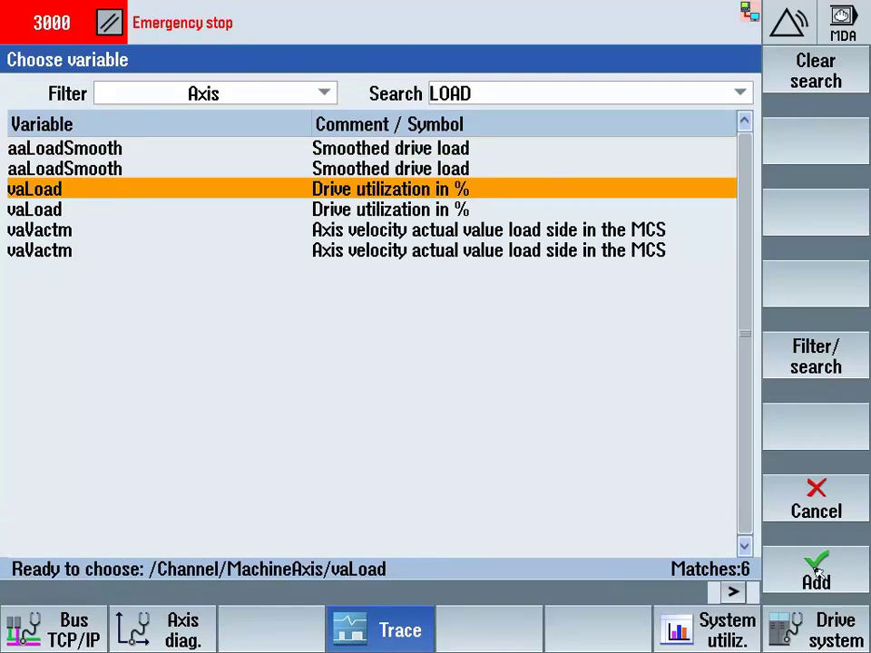
pyautogui.press('Return')
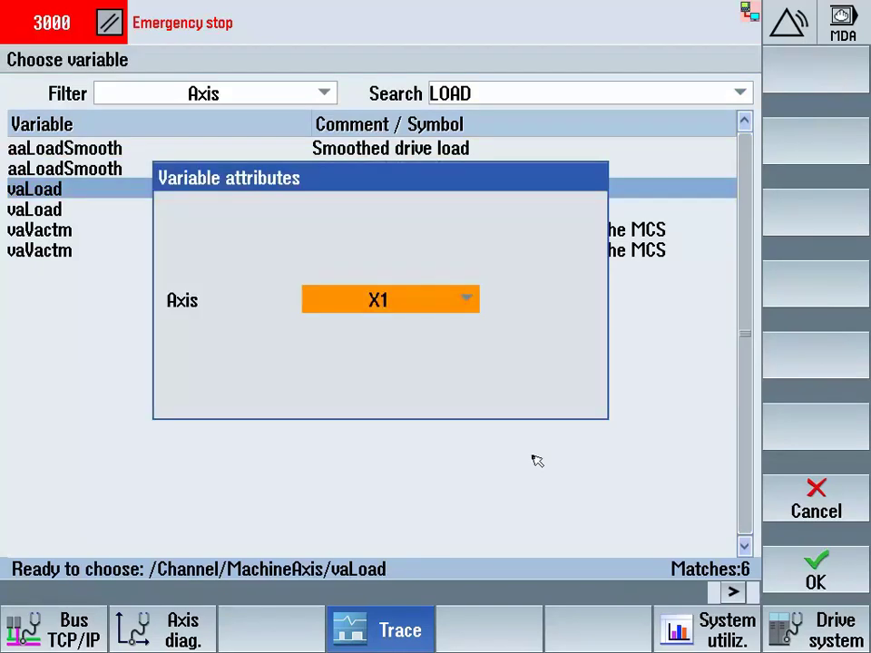
pyautogui.click(469, 299)
pyautogui.click(469, 299)
pyautogui.click(813, 582)
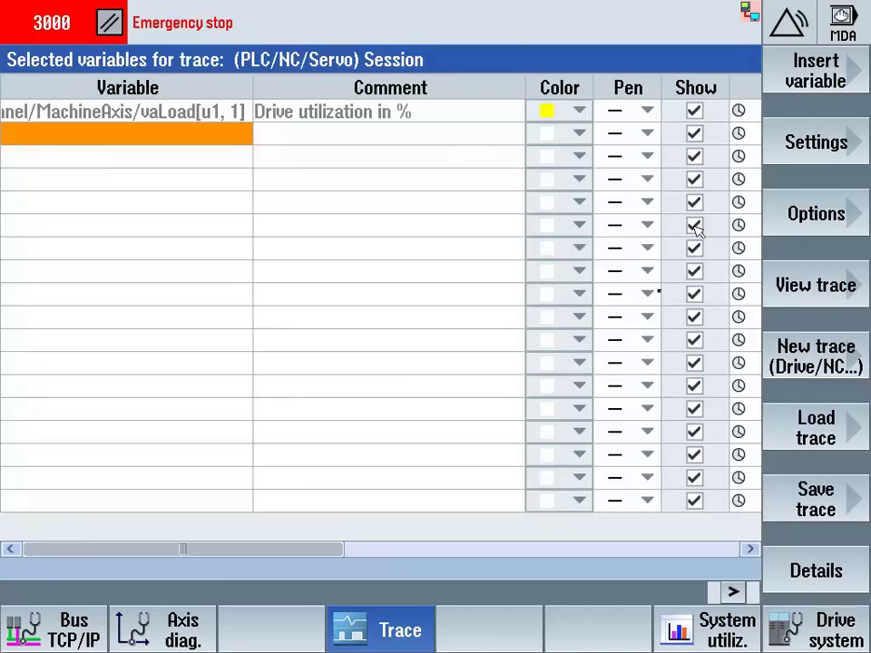
# Search for TORQUE with the Servo filter and add nckServoDataActCurr64, the torque-producing actual current, to the trace
pyautogui.click(815, 91)
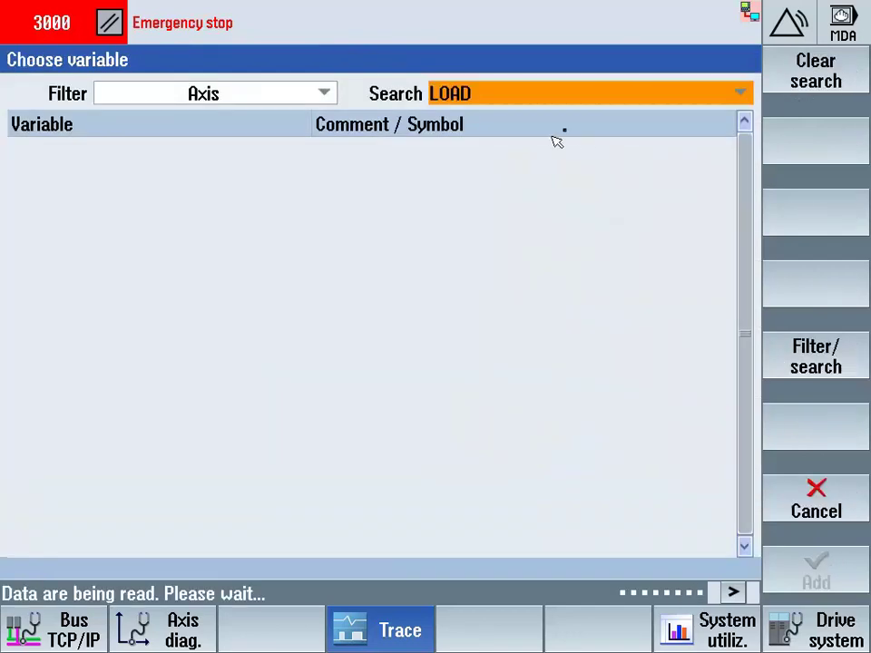
pyautogui.click(542, 87)
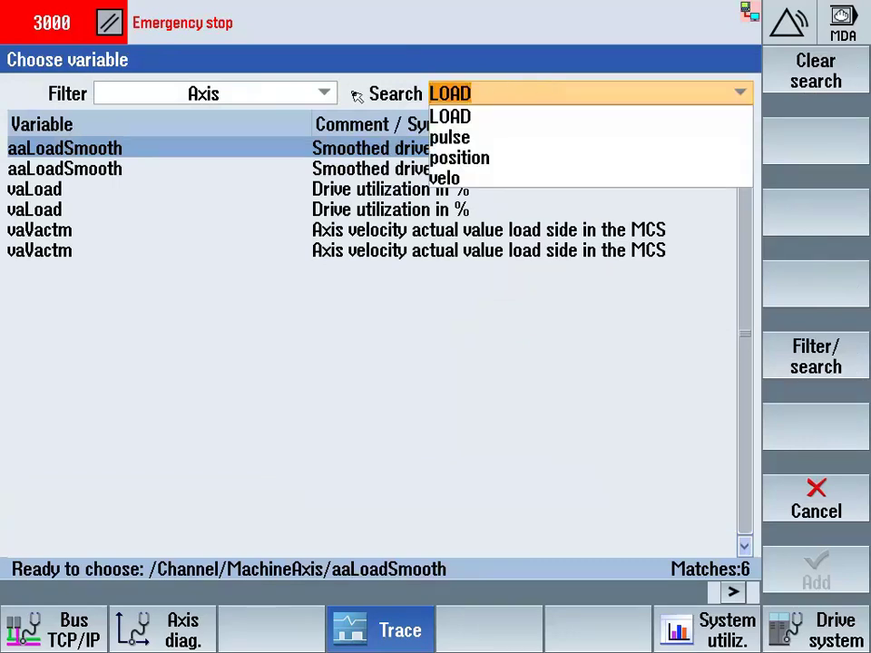
pyautogui.write('TORQUE')
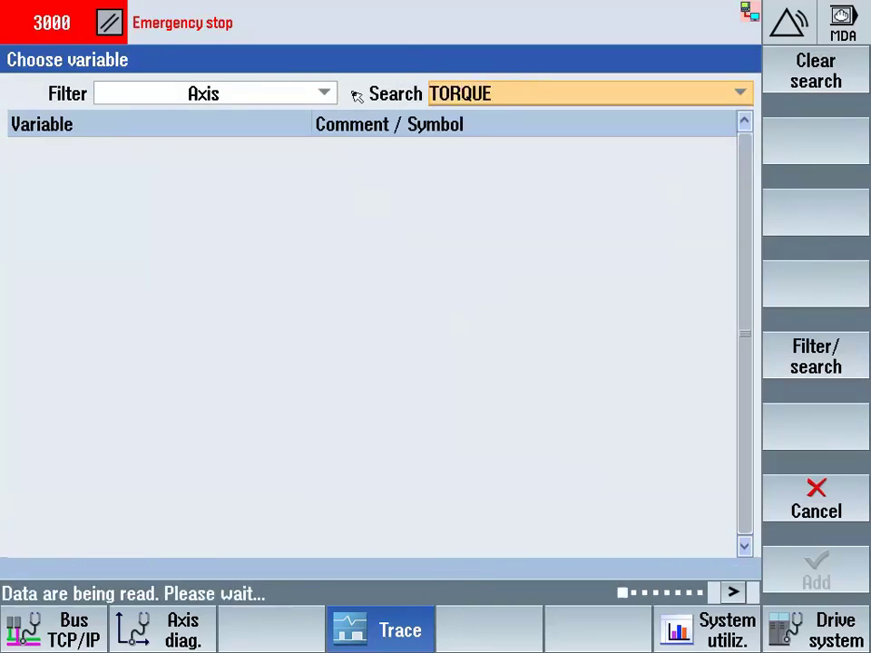
pyautogui.press('Return')
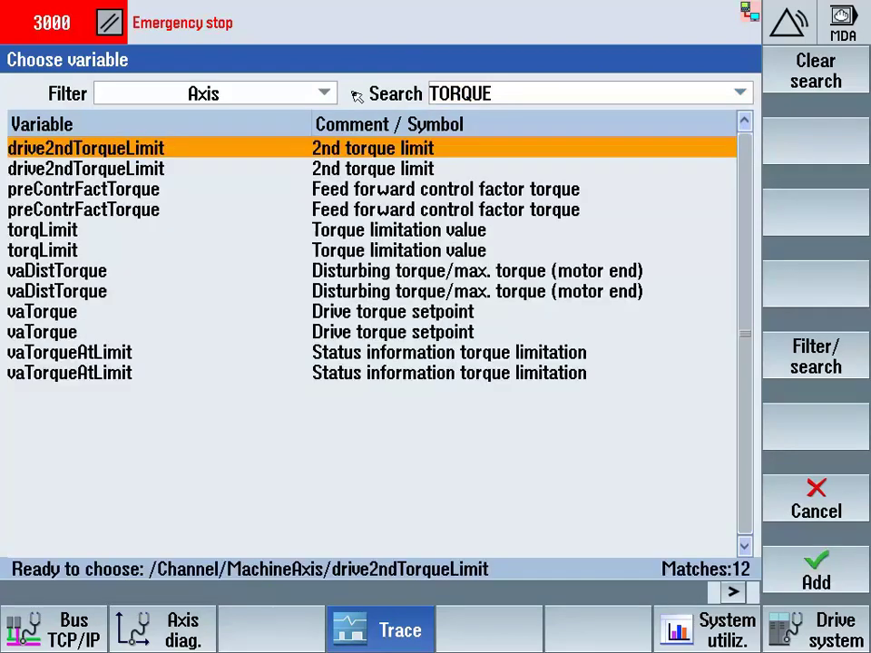
pyautogui.click(296, 94)
pyautogui.click(301, 96)
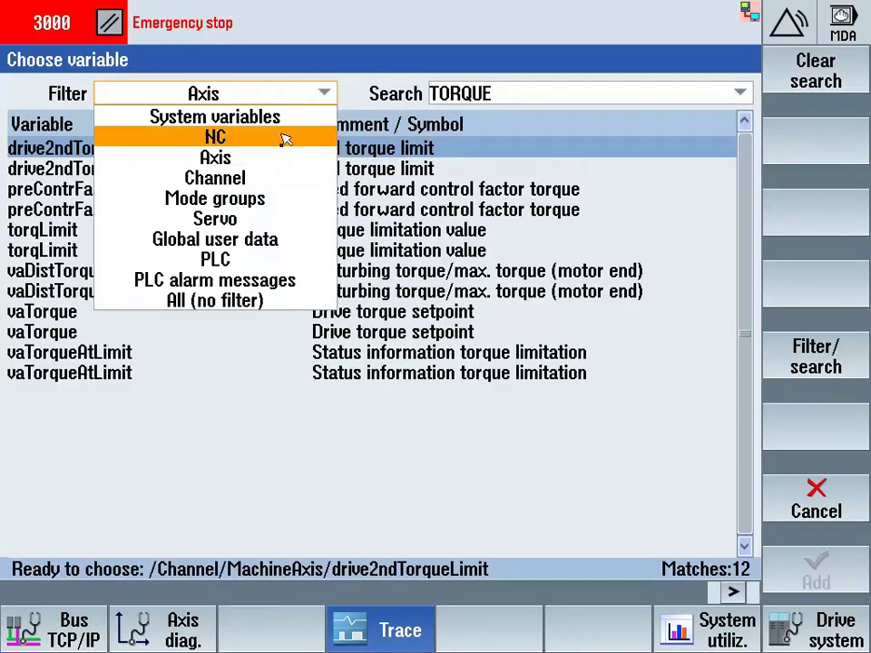
pyautogui.click(280, 220)
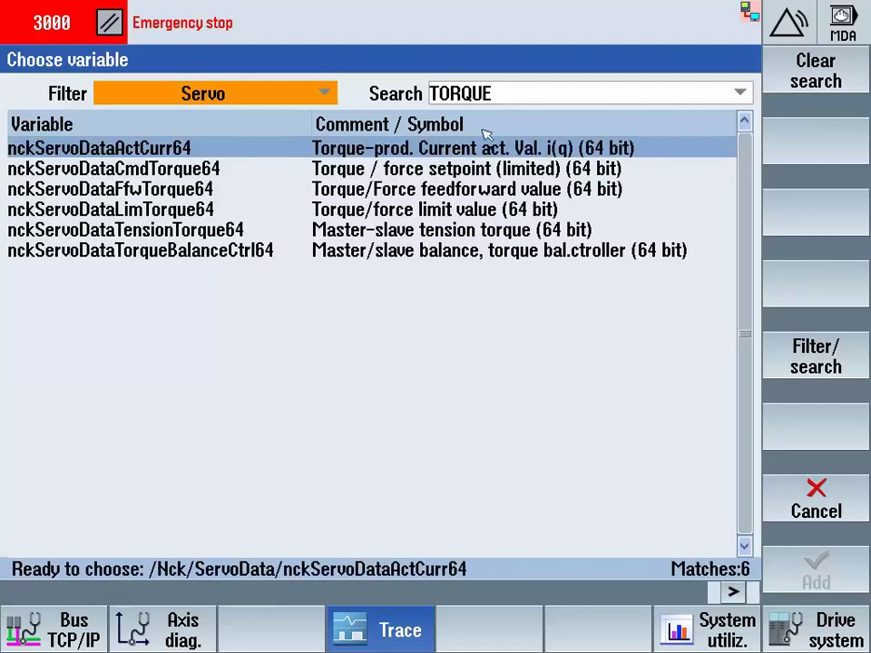
pyautogui.click(481, 149)
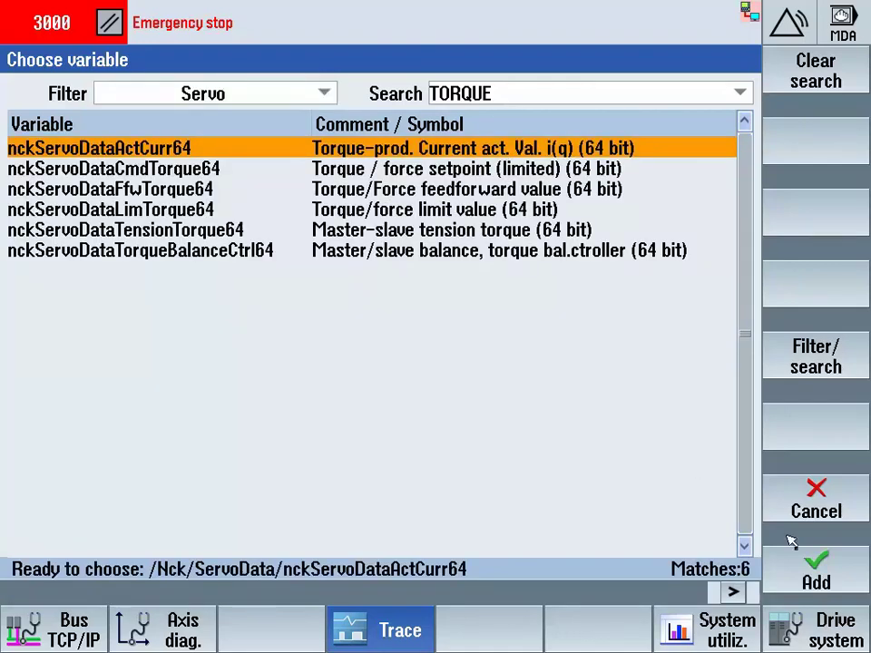
pyautogui.click(808, 569)
pyautogui.click(816, 564)
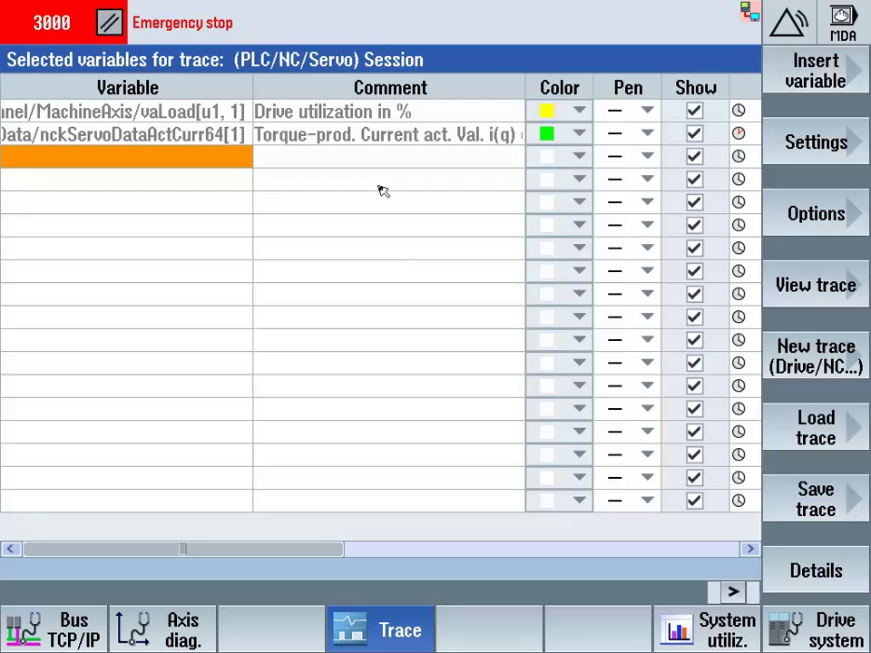
# Search the servo variables for CONTOUR and add nckServoDataContDev64, Contour deviation, to the trace session
pyautogui.click(381, 110)
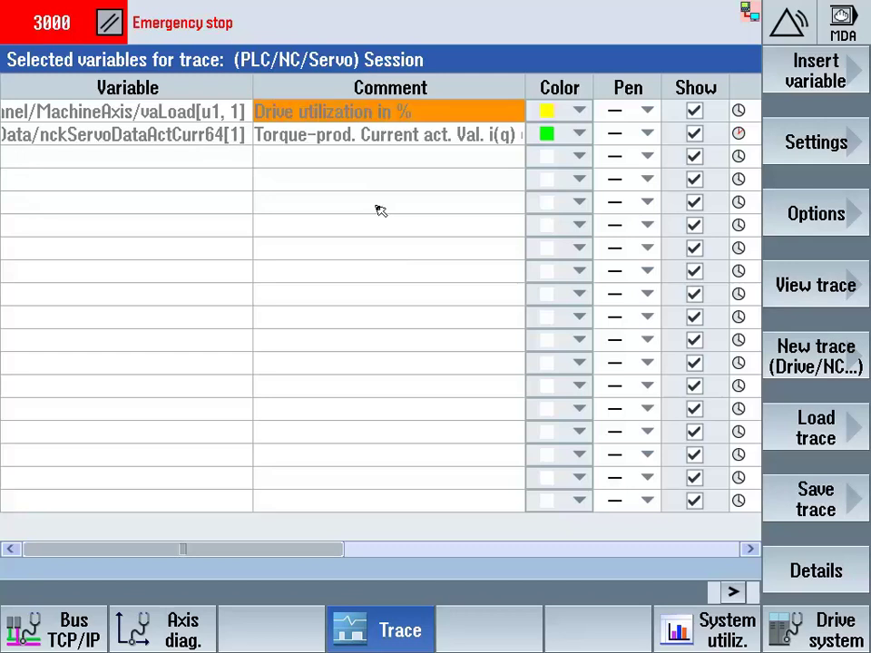
pyautogui.click(302, 131)
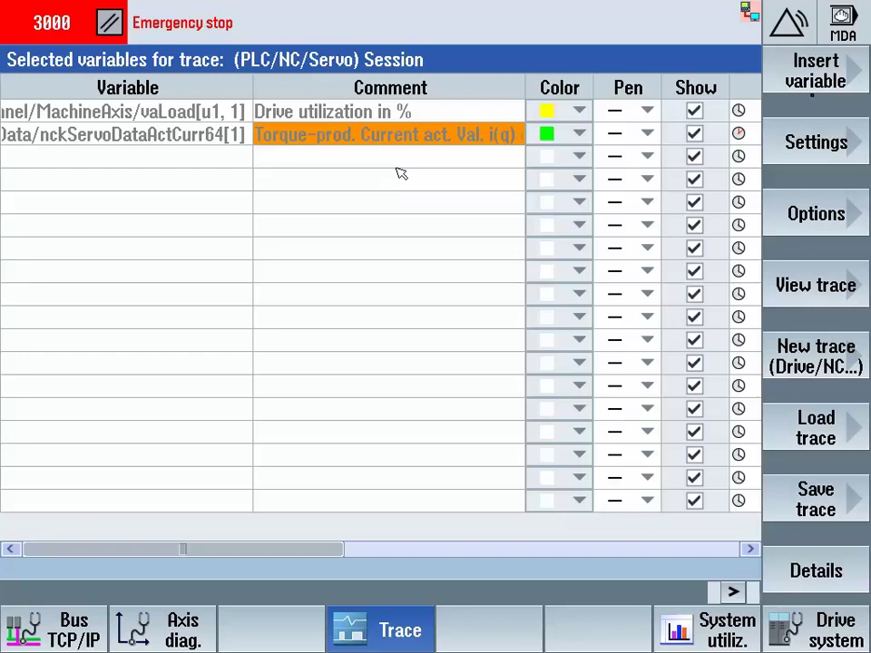
pyautogui.click(815, 70)
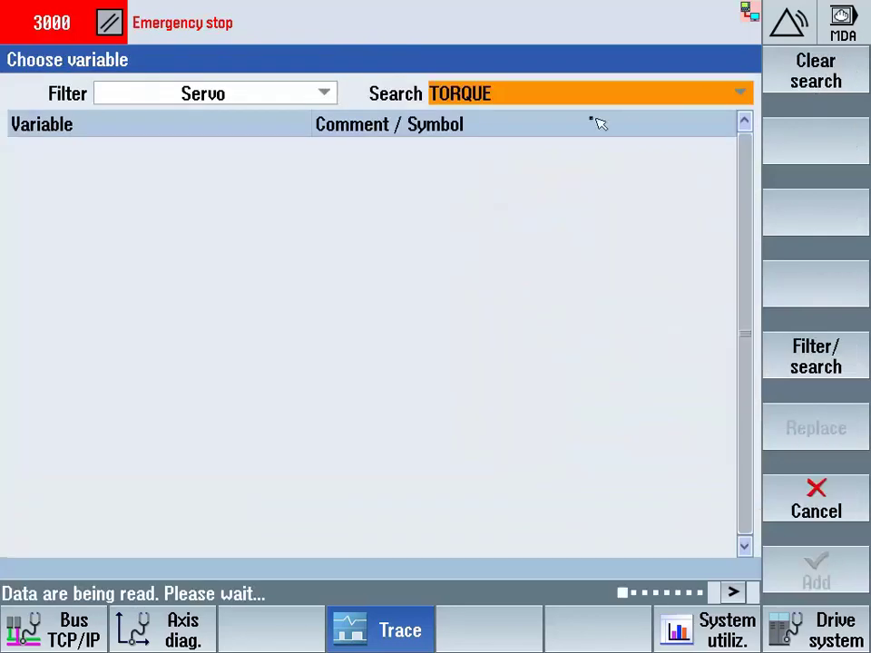
pyautogui.click(513, 98)
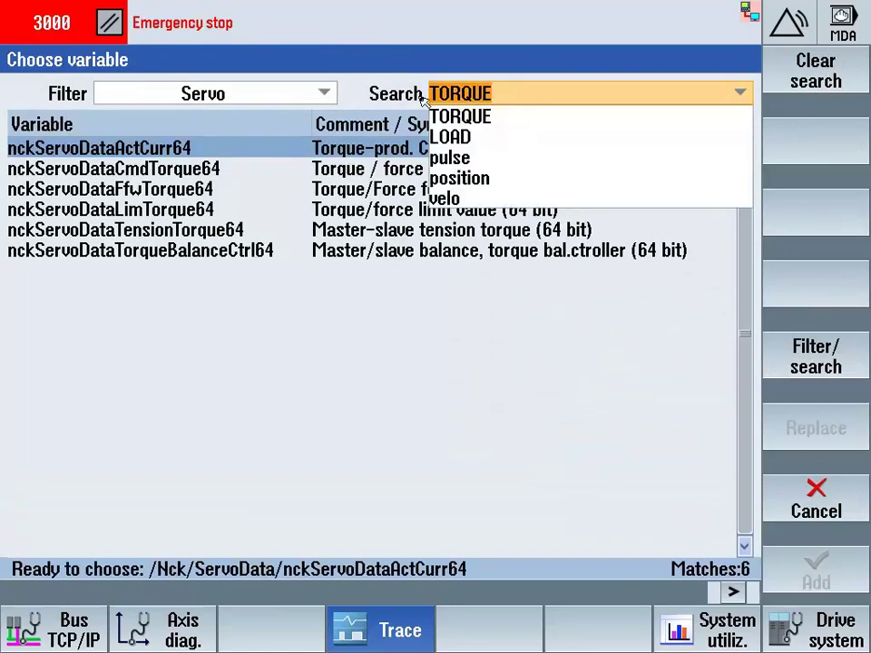
pyautogui.write('COUN')
pyautogui.press('BackSpace')
pyautogui.press('BackSpace')
pyautogui.write('NTO')
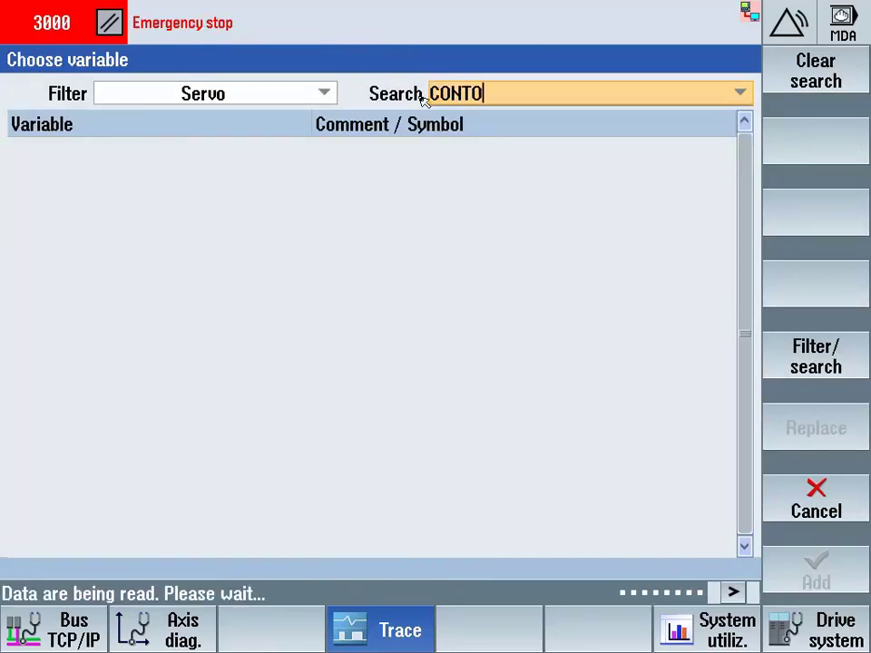
pyautogui.write('UR')
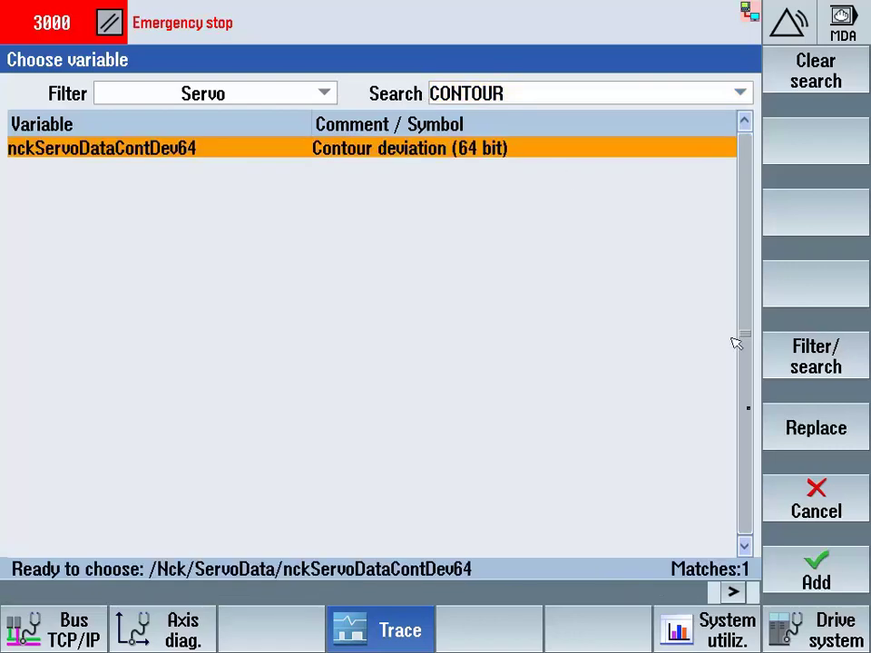
pyautogui.click(814, 568)
pyautogui.click(801, 562)
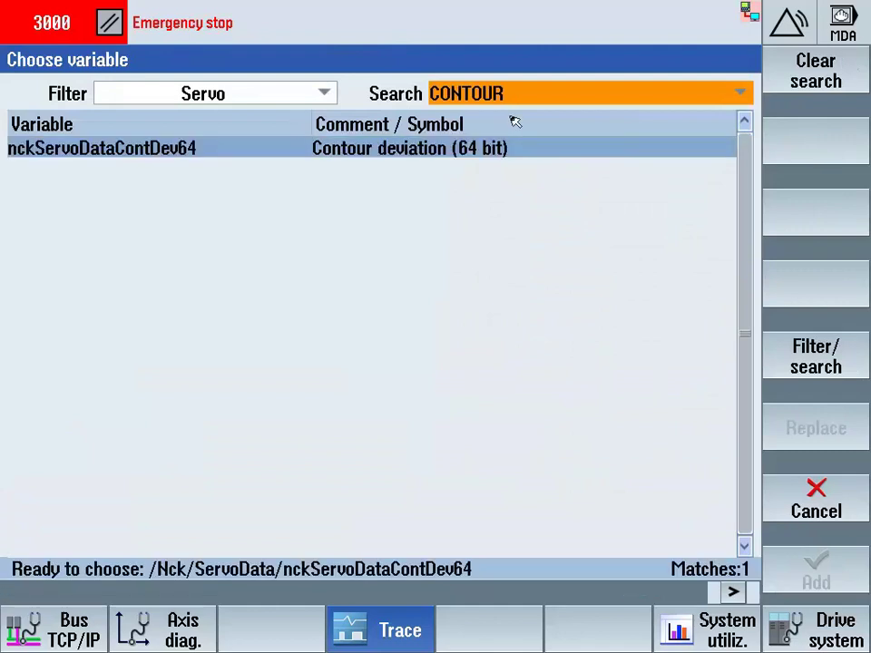
# Search the servo variables for FOLLOW and add nckServoDataFlwErr64, Following Error, for axis X1 to the trace
pyautogui.write('FOLLOWING')
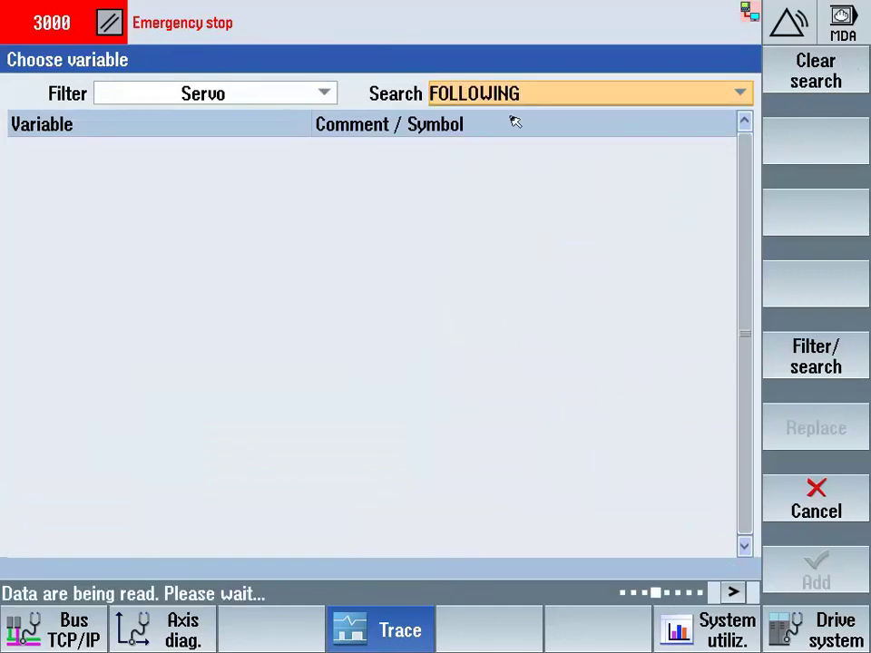
pyautogui.press('BackSpace')
pyautogui.press('BackSpace')
pyautogui.press('BackSpace')
pyautogui.press('BackSpace')
pyautogui.press('Return')
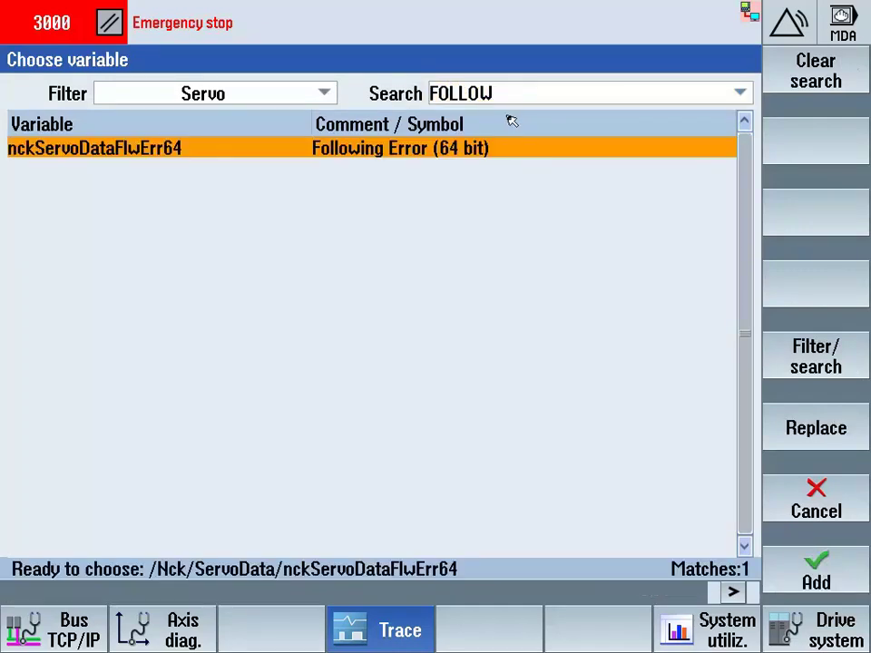
pyautogui.click(822, 567)
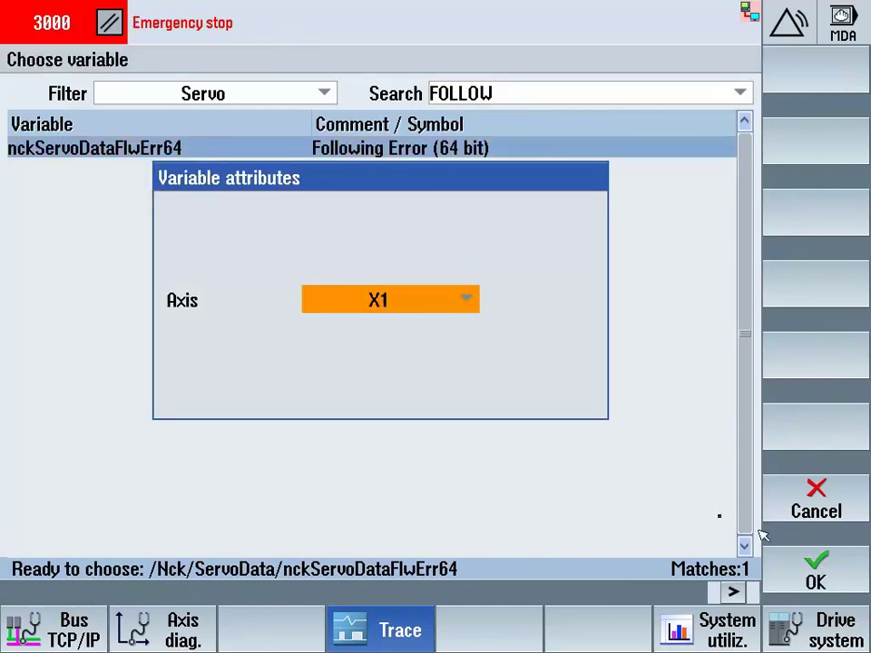
pyautogui.click(825, 573)
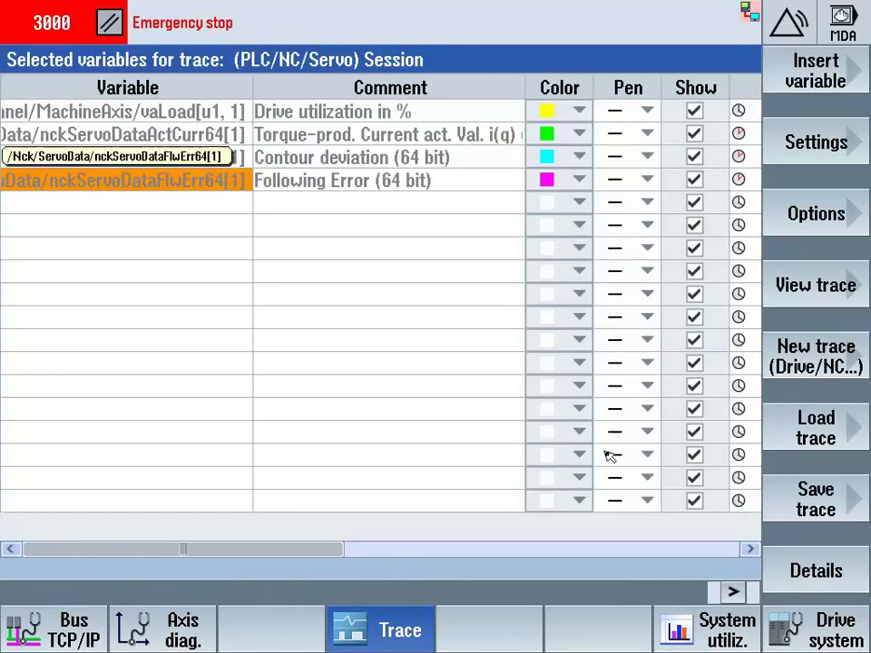